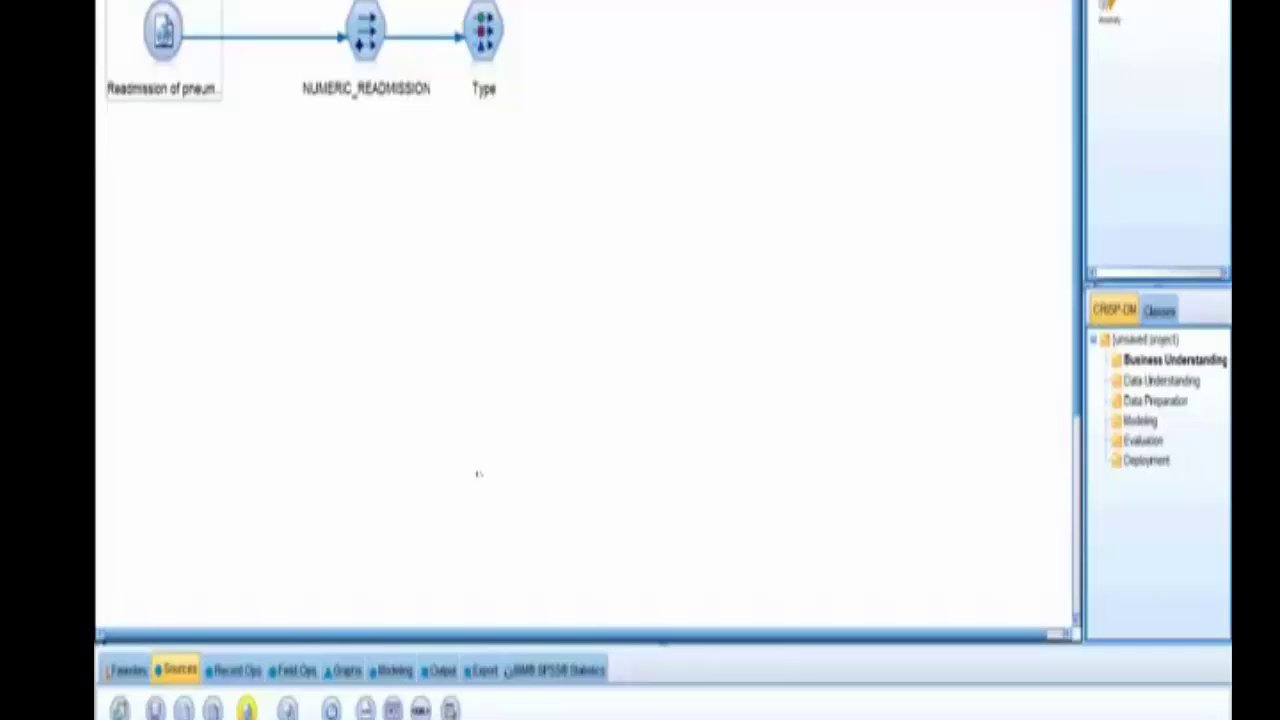
Place a Statistics File source node and a Derive node on the canvas, and move the NUMERIC_READMISSION node nearer the source
left_click_drag(247, 710, 174, 567)
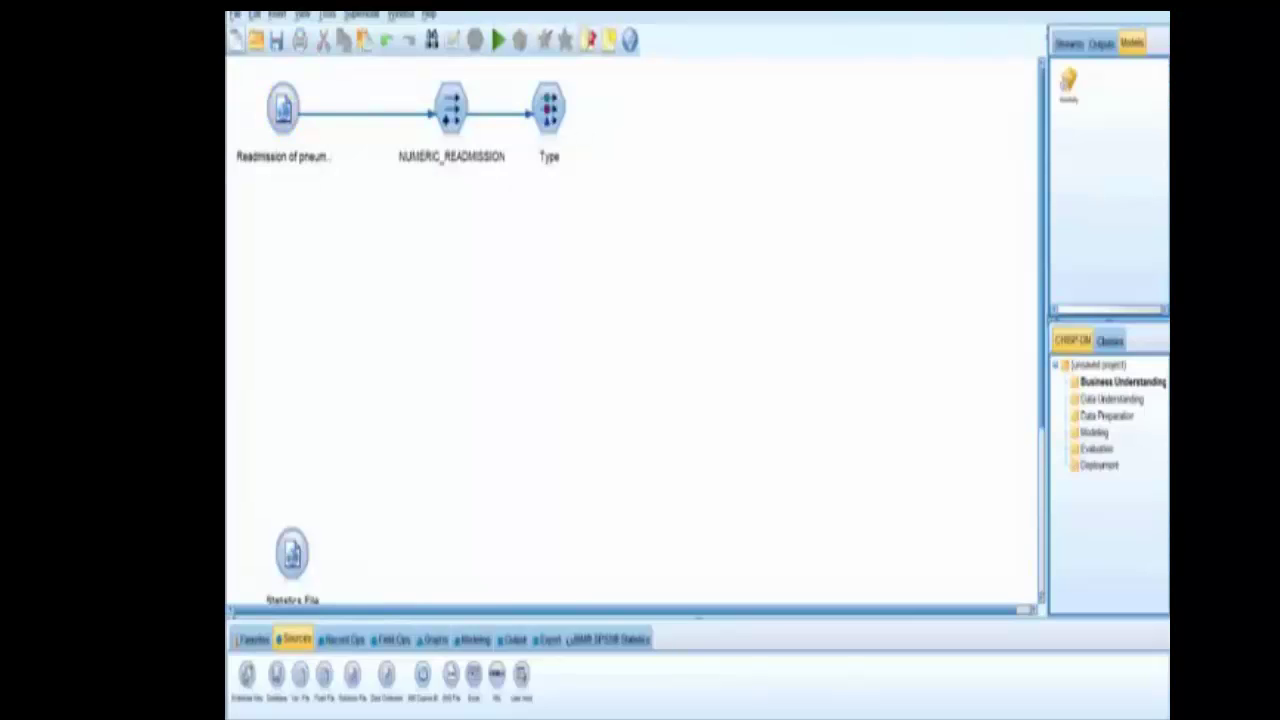
left_click_drag(451, 108, 416, 107)
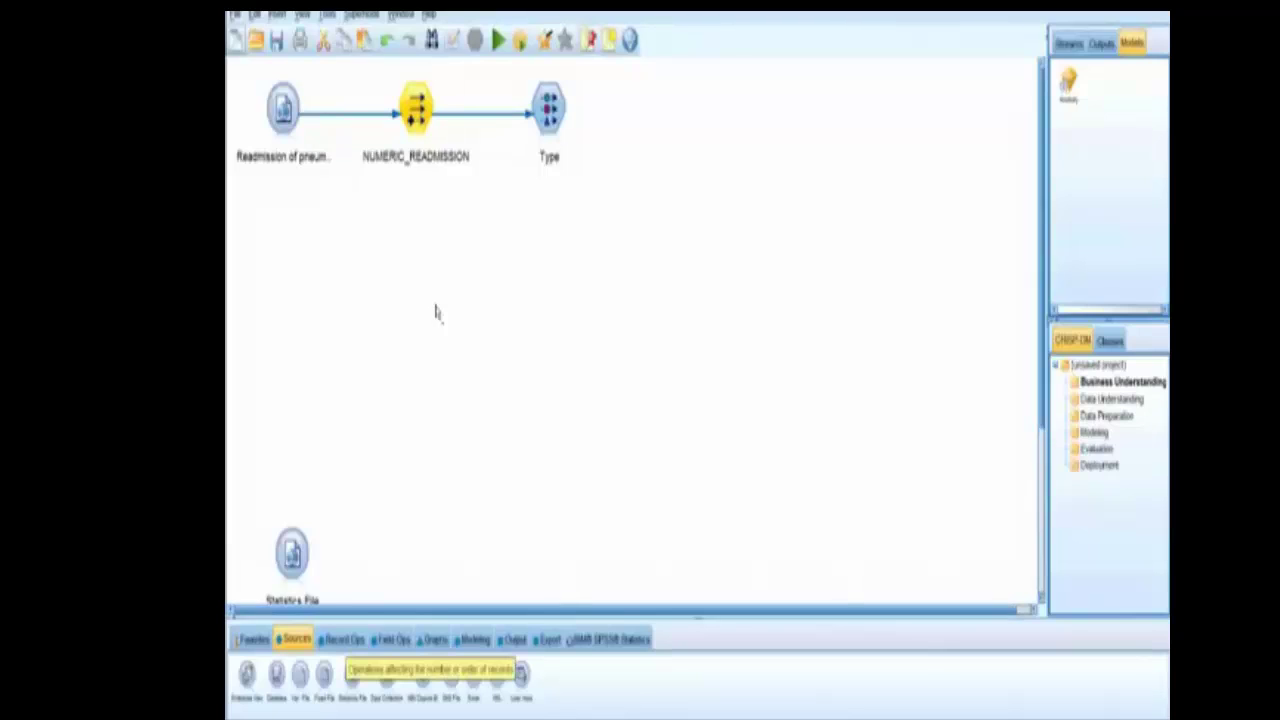
left_click(341, 639)
left_click(391, 639)
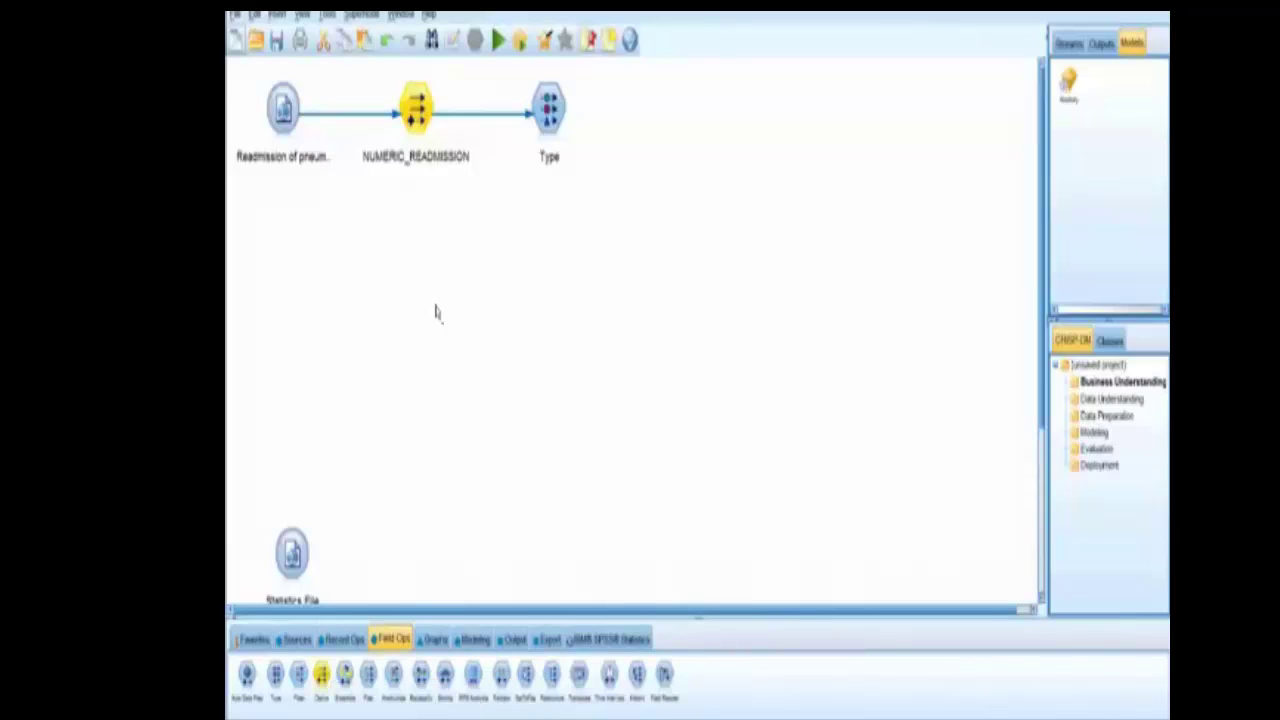
key("Return")
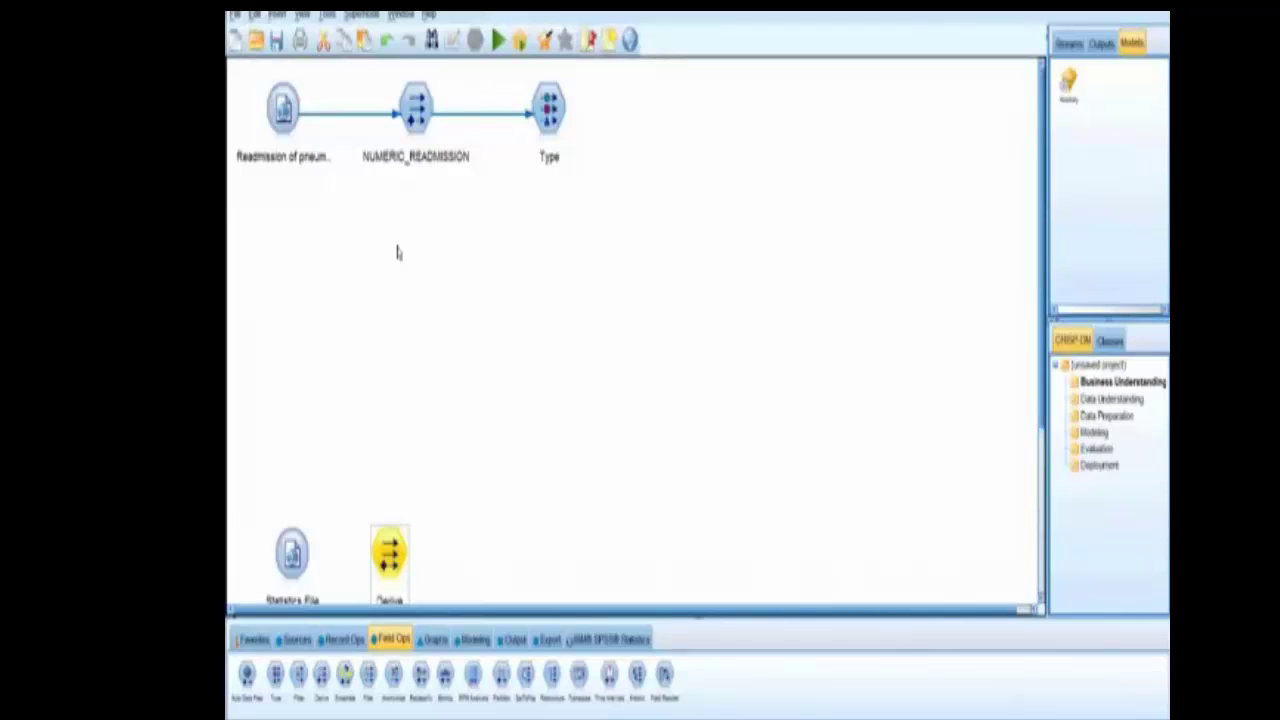
Review the NUMERIC_READMISSION node's conditional settings and its Then expression, and preview the derived field's values
double_click(416, 108)
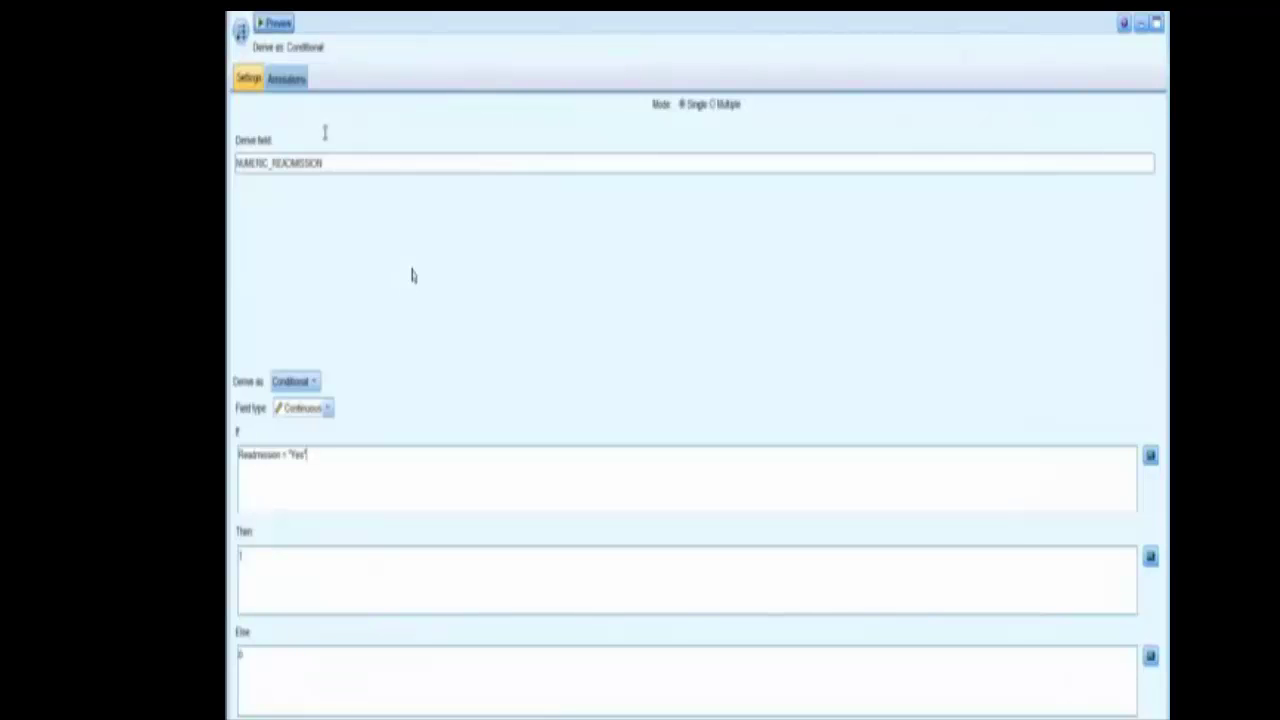
left_click(512, 578)
left_click(1151, 556)
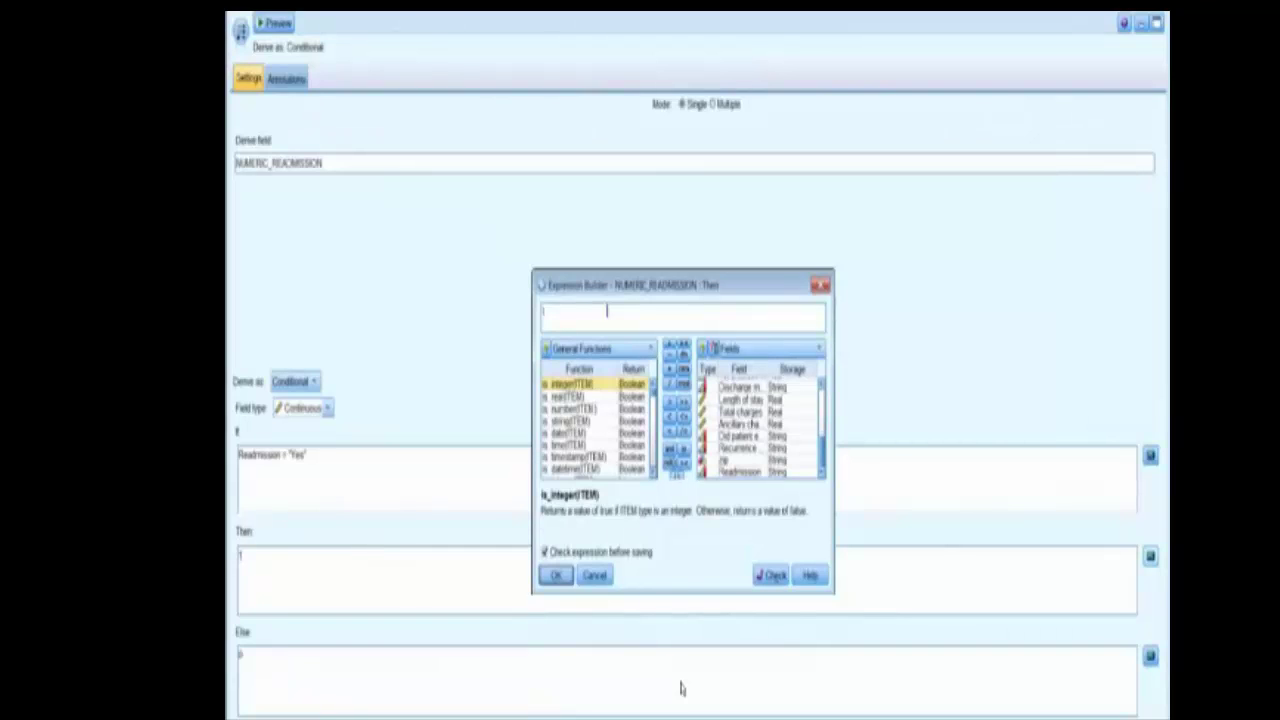
left_click(595, 575)
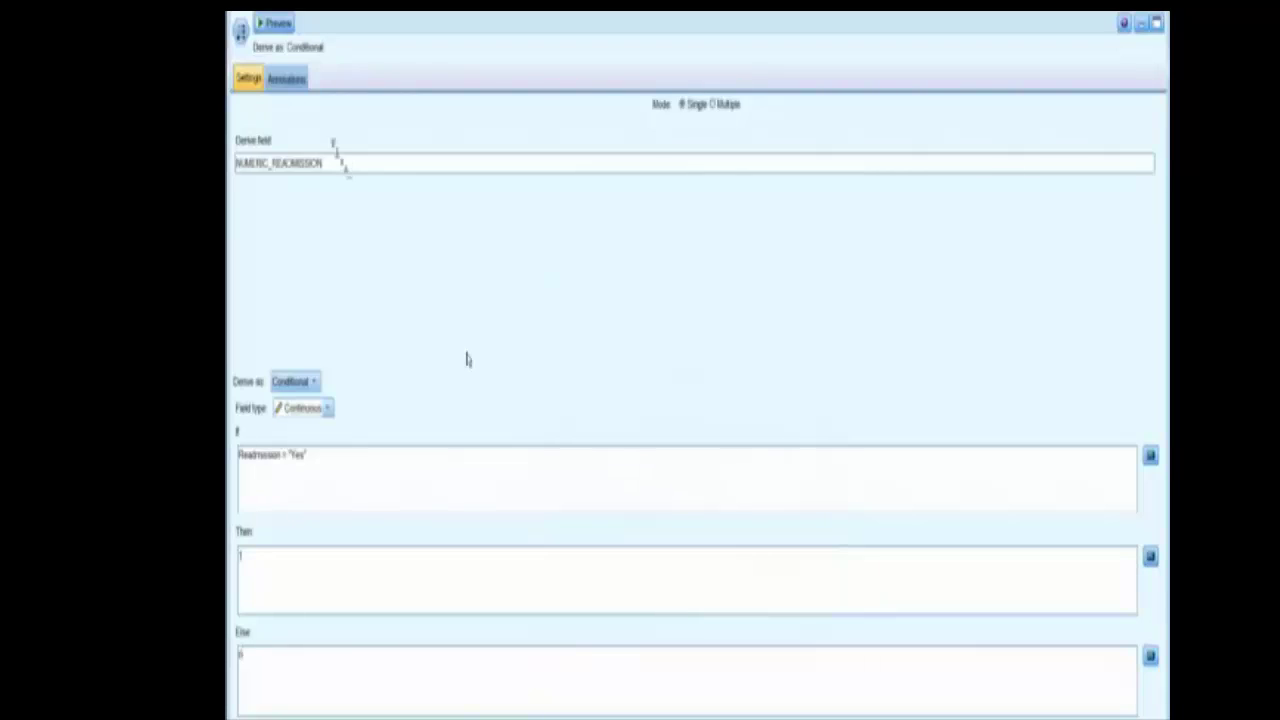
left_click(274, 22)
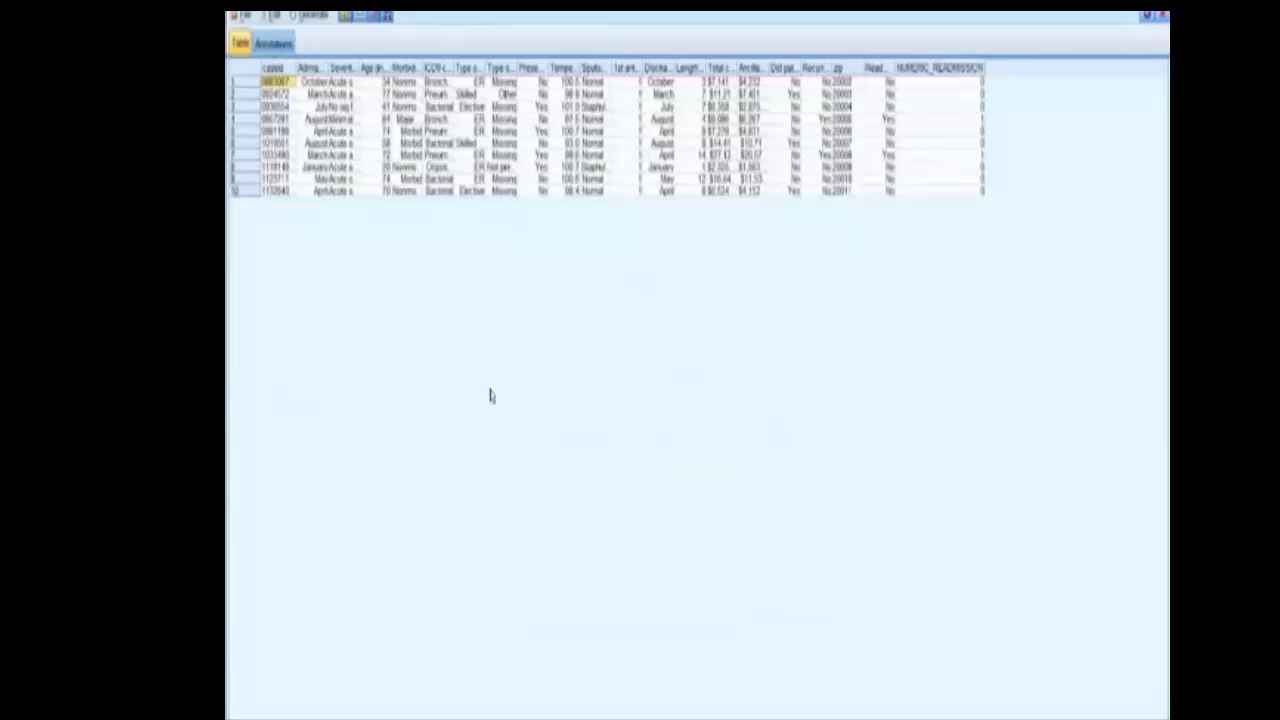
left_click(940, 107)
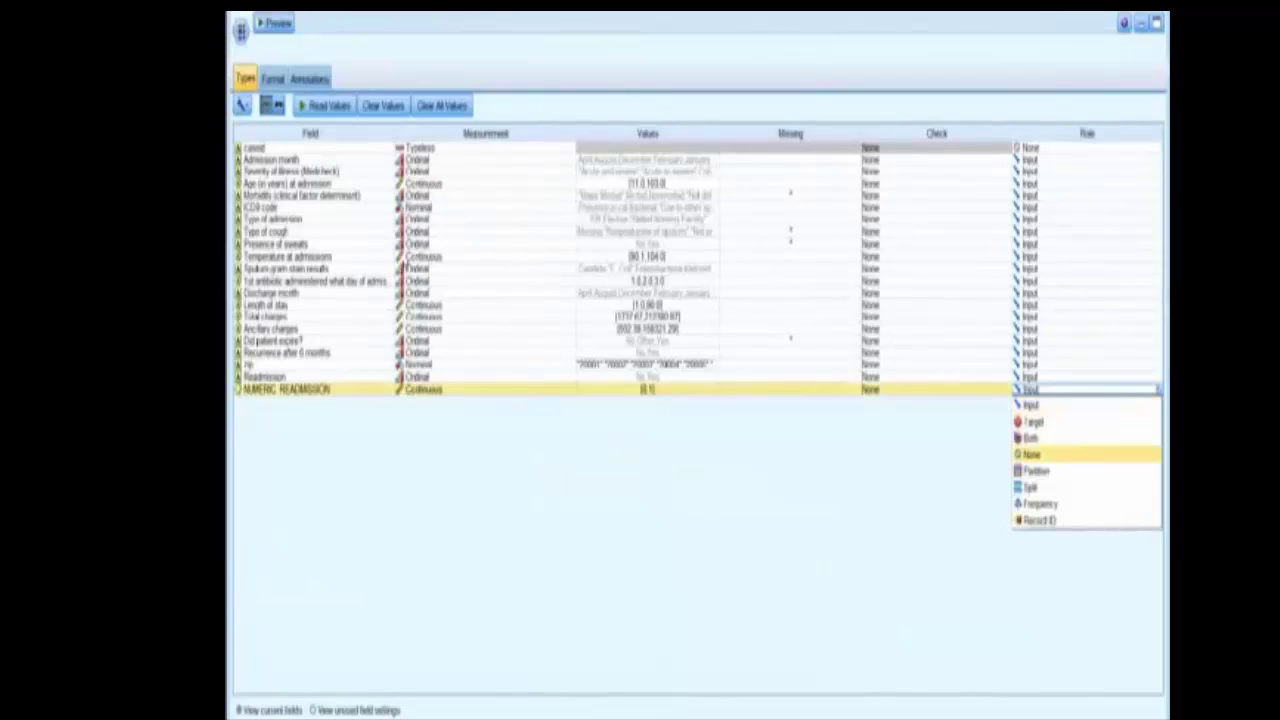
Set the role of the NUMERIC_READMISSION and Readmission fields to None in the Type node
left_click(1032, 455)
left_click(1030, 377)
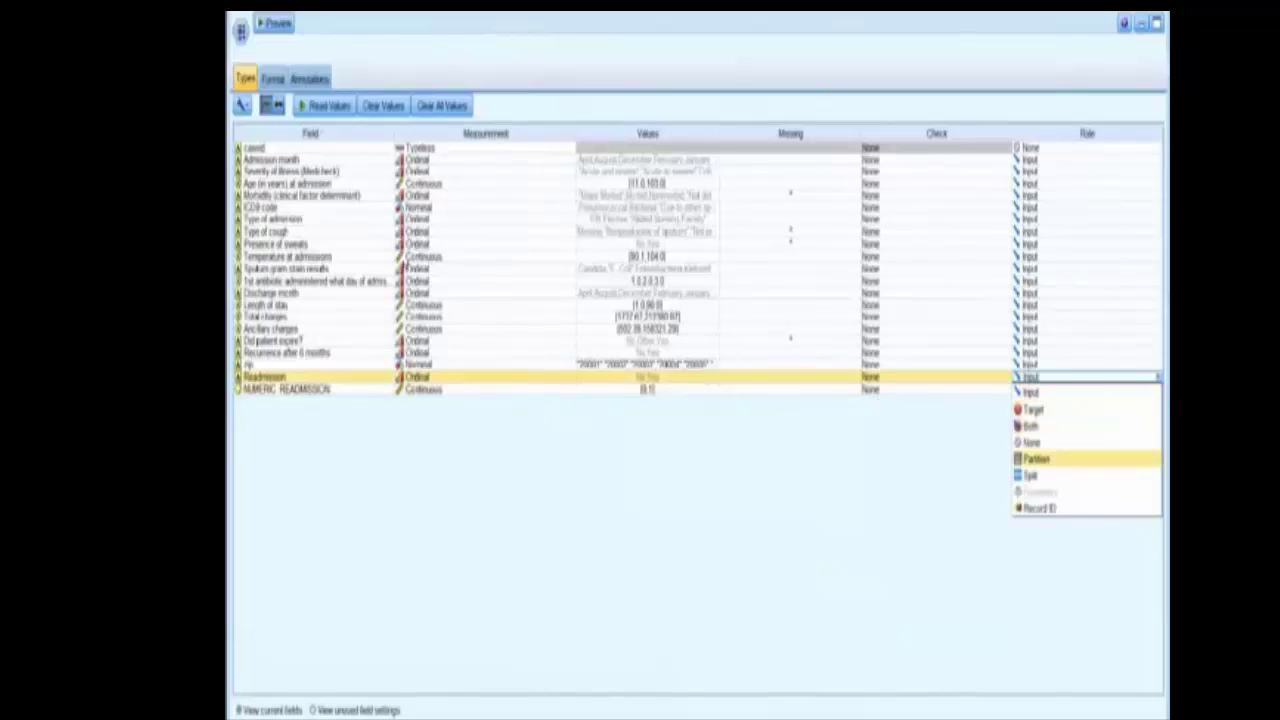
left_click(1034, 443)
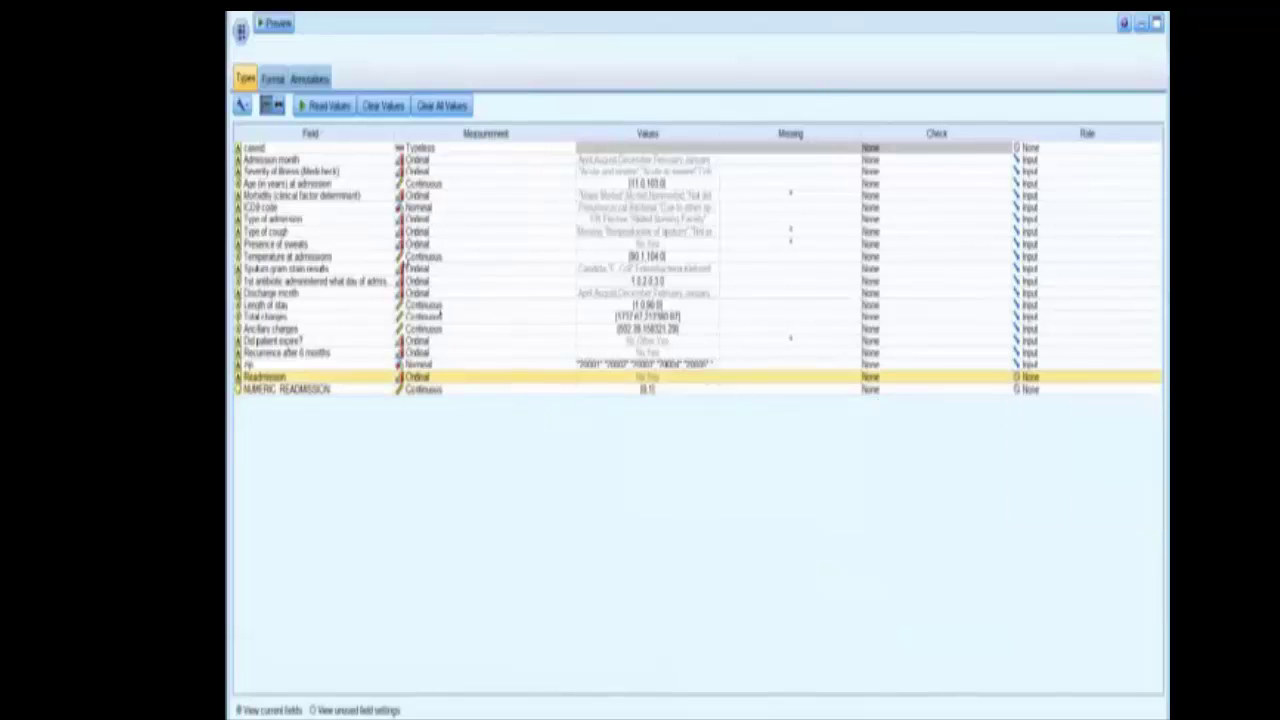
Set the role of Length of stay, Total charges, Ancillary charges and Did patient expire? to None and apply the Type settings
left_click_drag(262, 305, 260, 315)
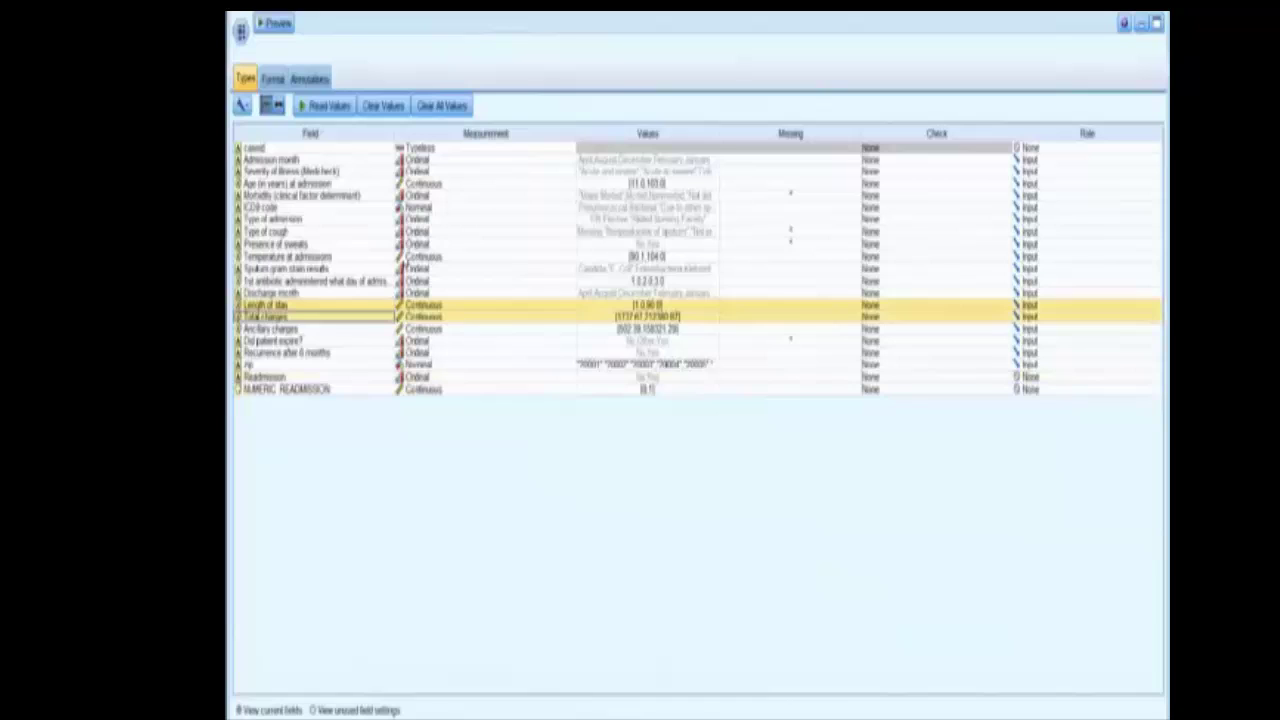
left_click(290, 328, "shift")
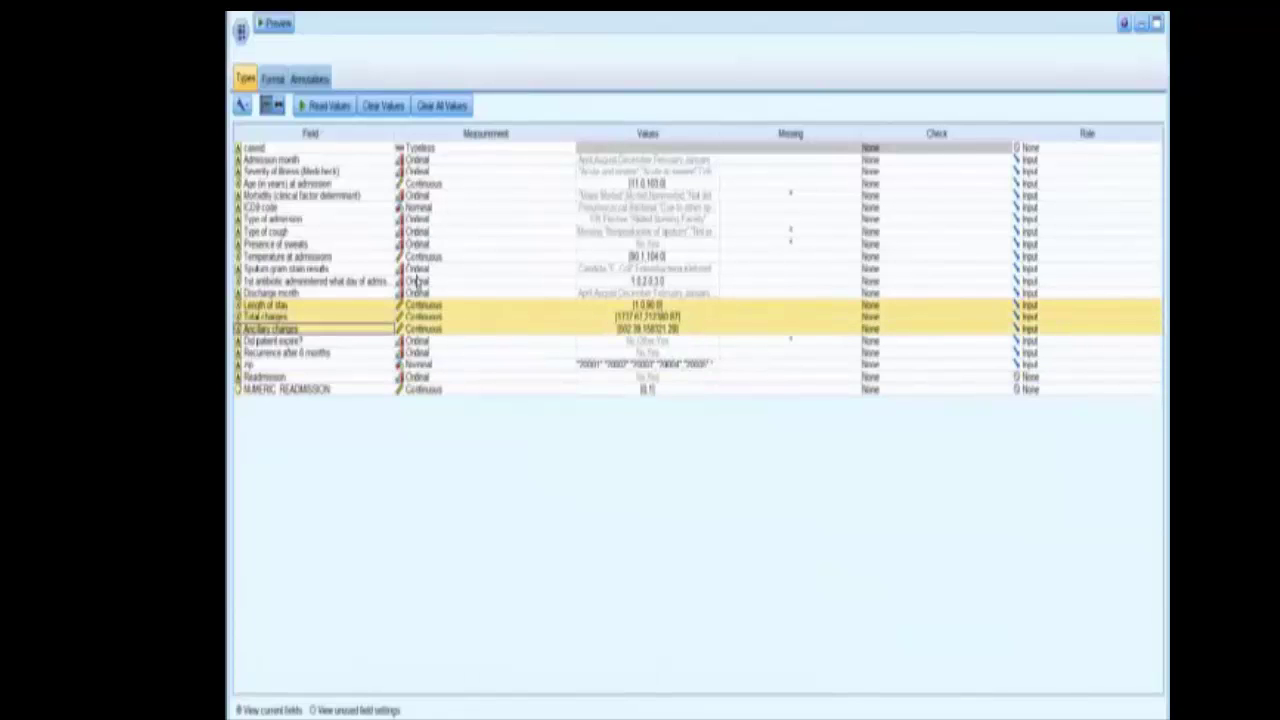
left_click(1034, 305)
left_click(1034, 368)
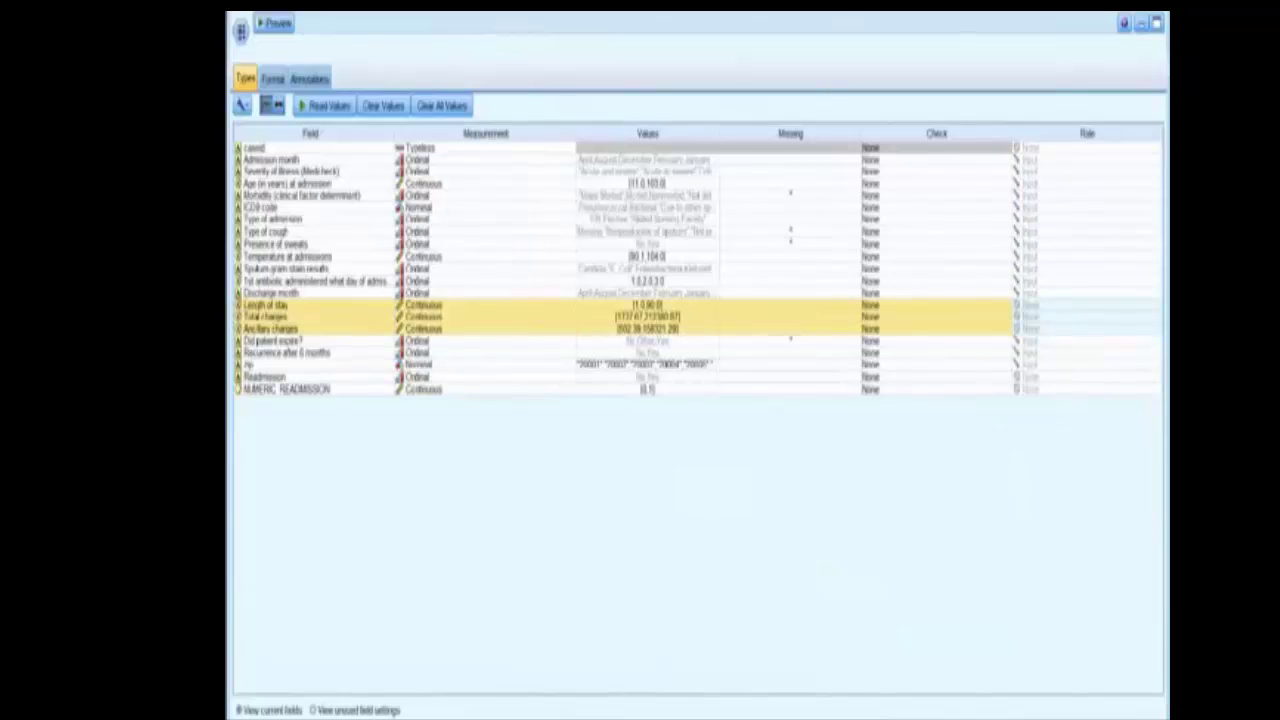
left_click(1034, 341)
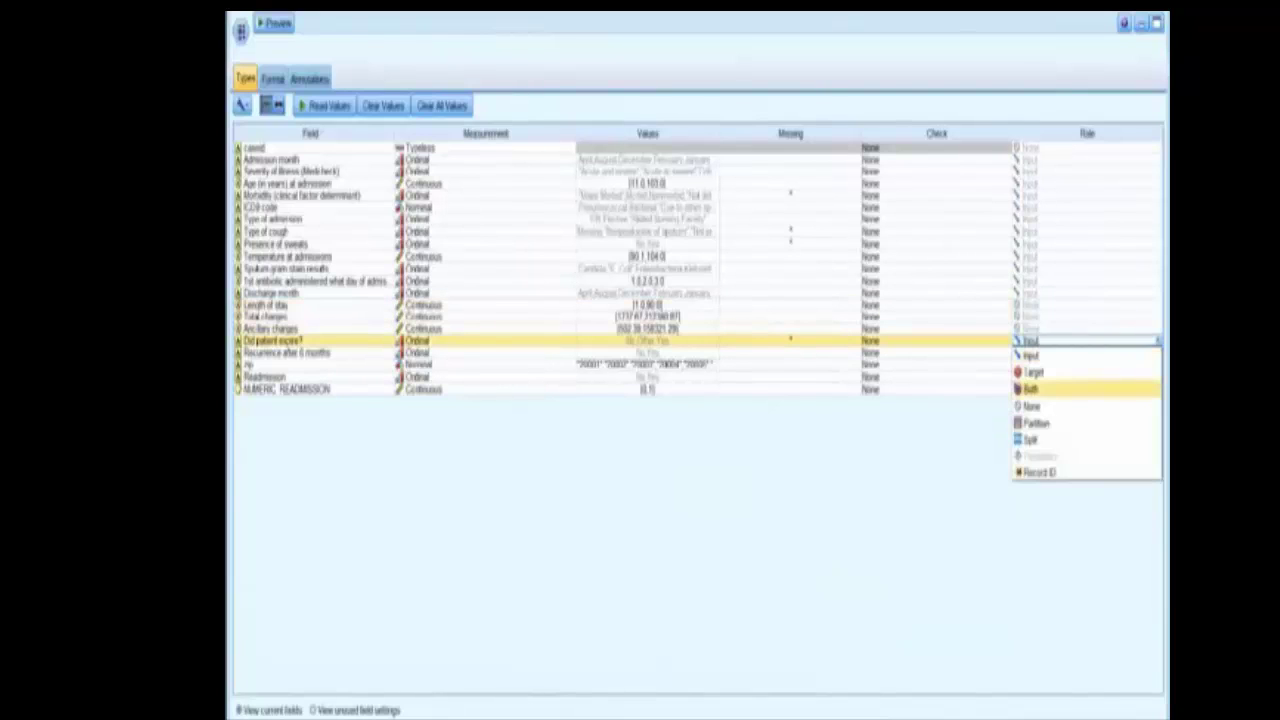
key("Down")
key("Return")
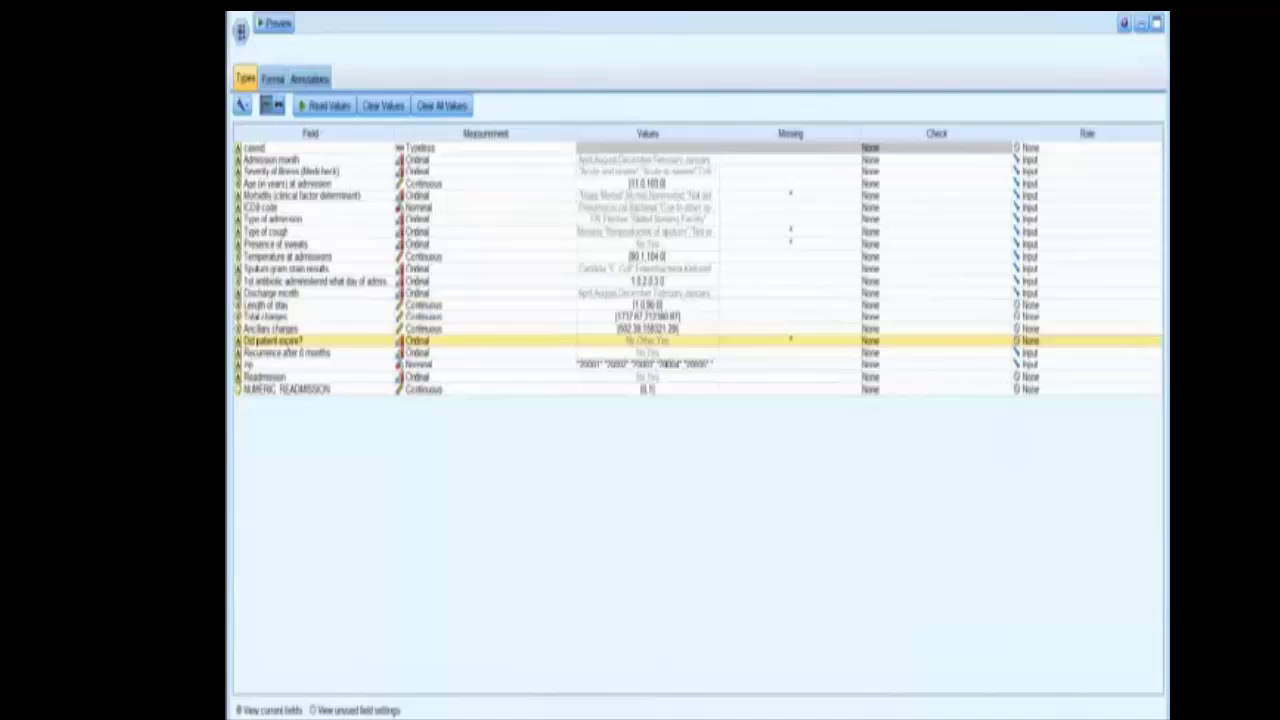
left_click(659, 654)
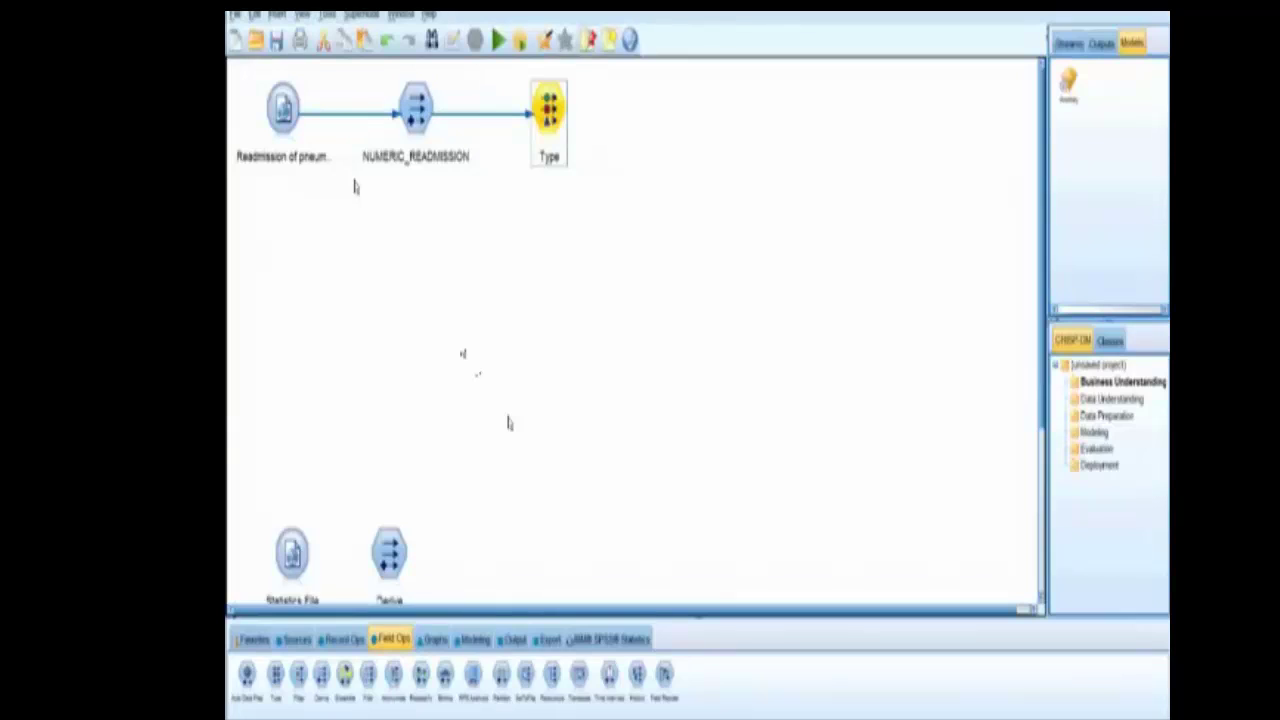
Place a loose Anomaly segmentation node and one connected to the Type node, and generate the Anomaly model
left_click(473, 639)
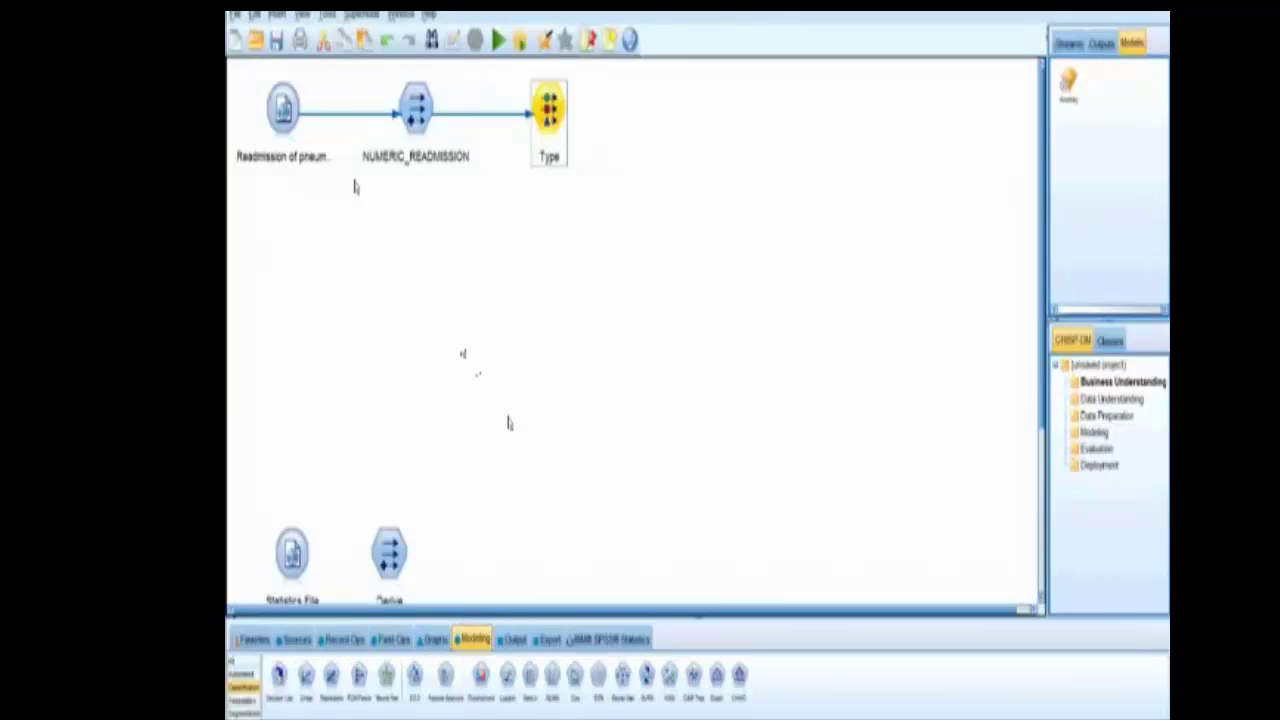
left_click(244, 713)
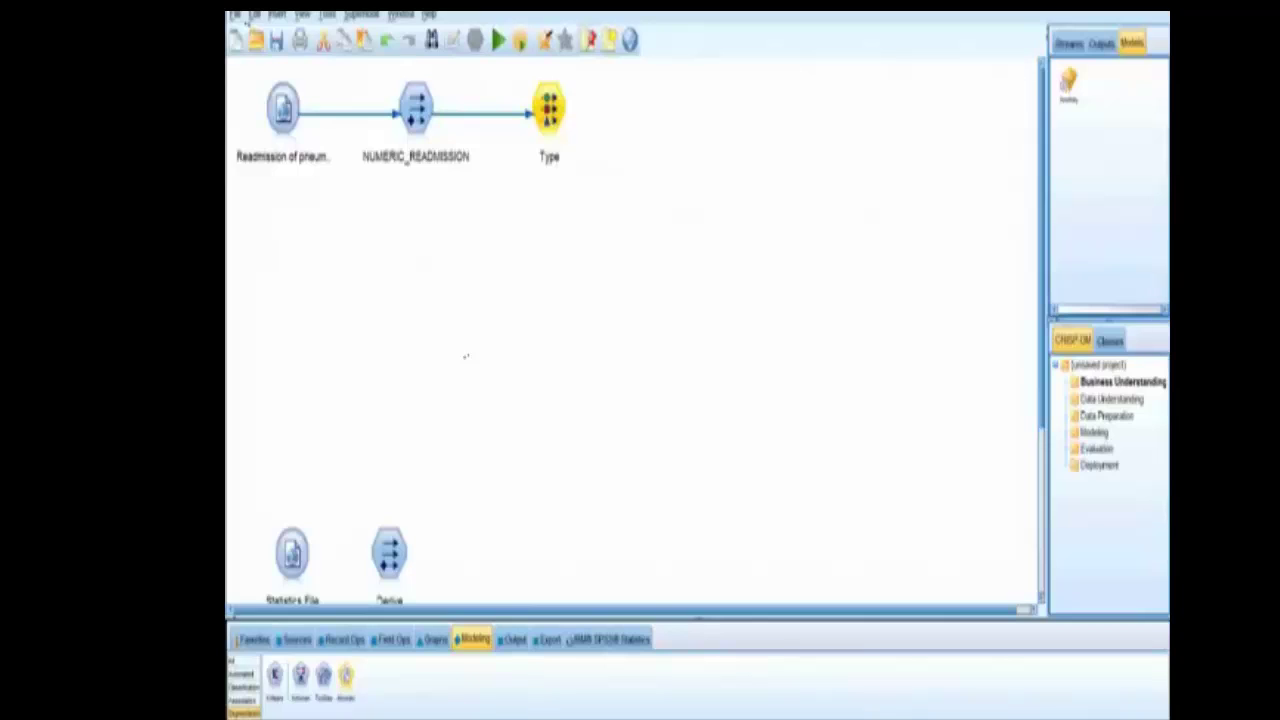
left_click(467, 358)
left_click(478, 375)
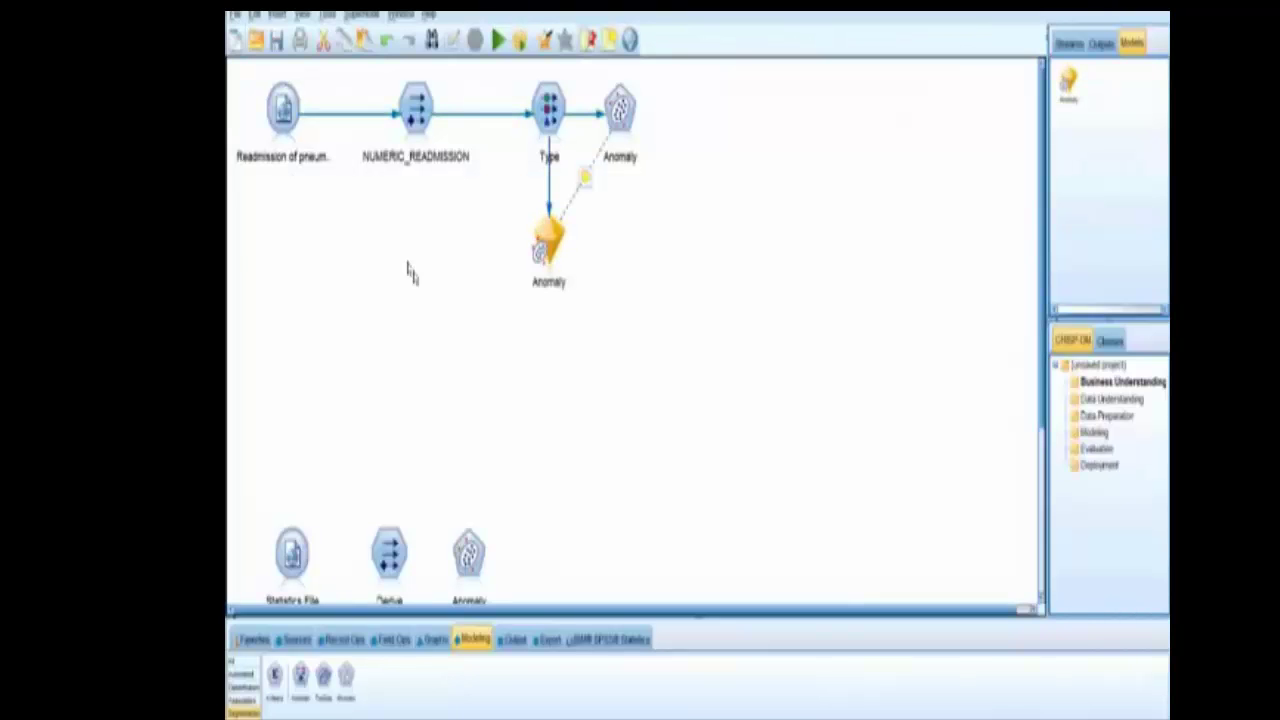
Open the generated Anomaly model and examine the profile of Peer group-1, including age and type of admission
double_click(548, 240)
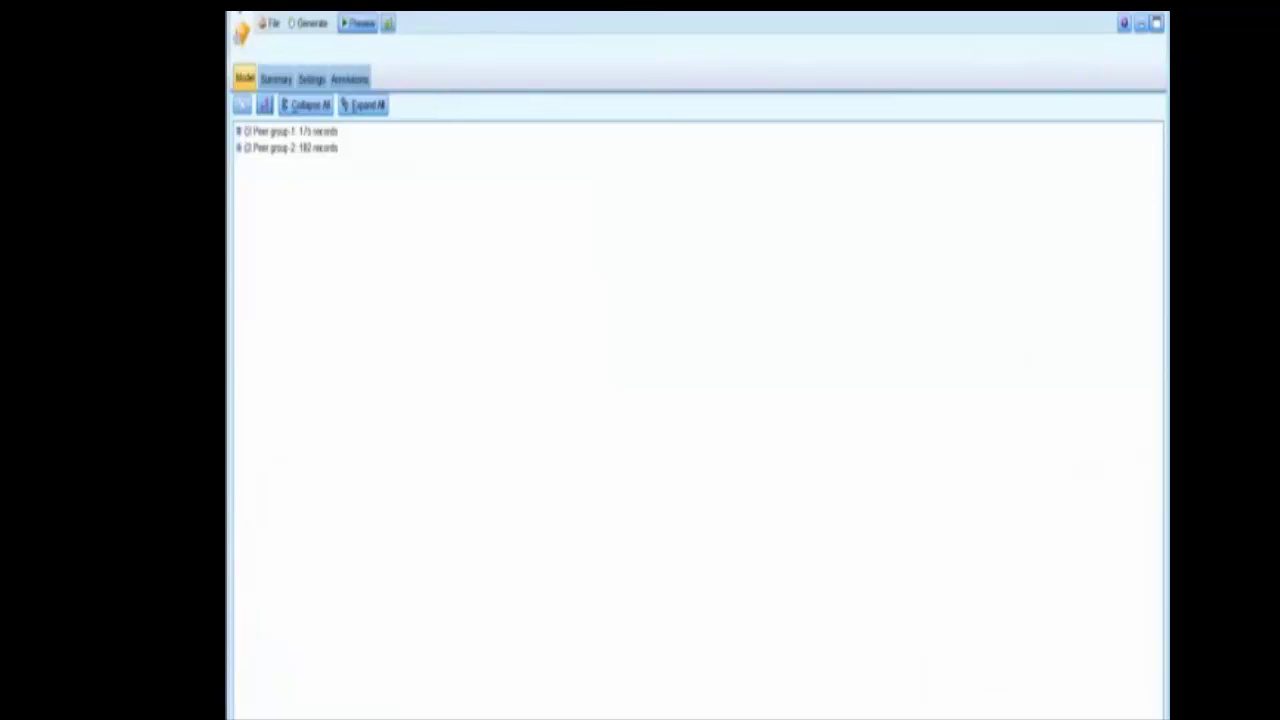
left_click(239, 132)
left_click(248, 164)
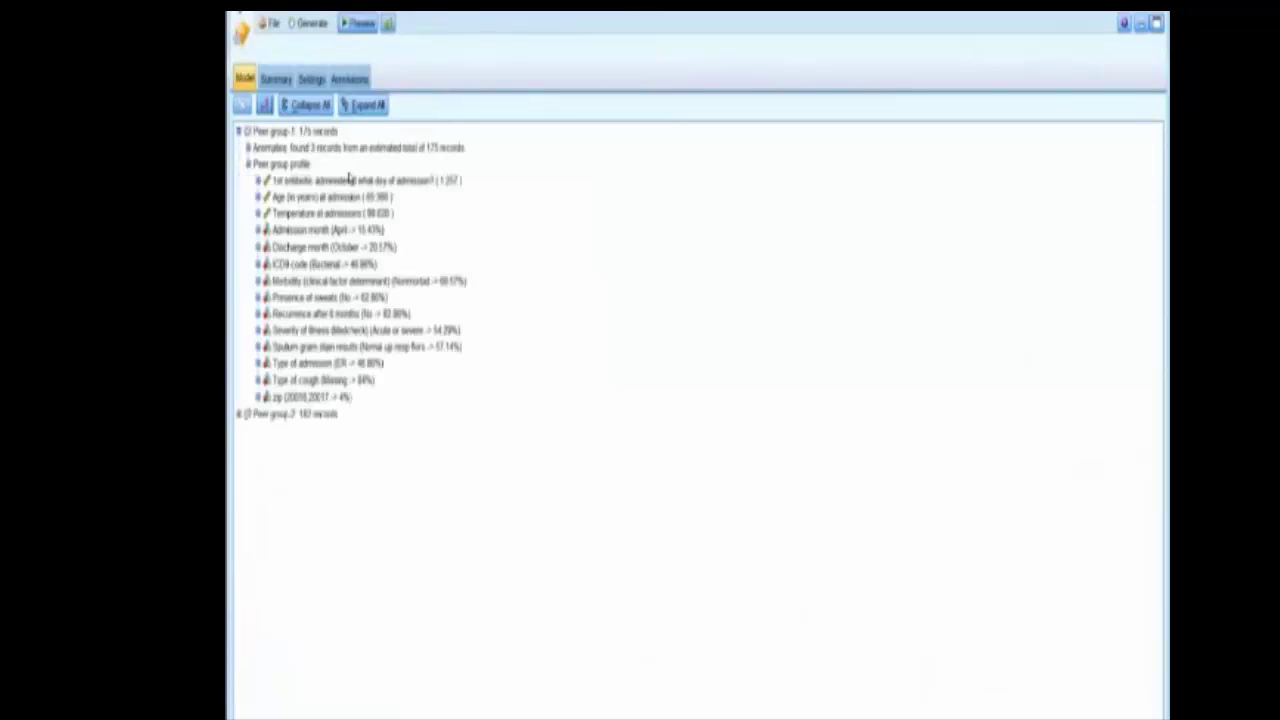
key("Down")
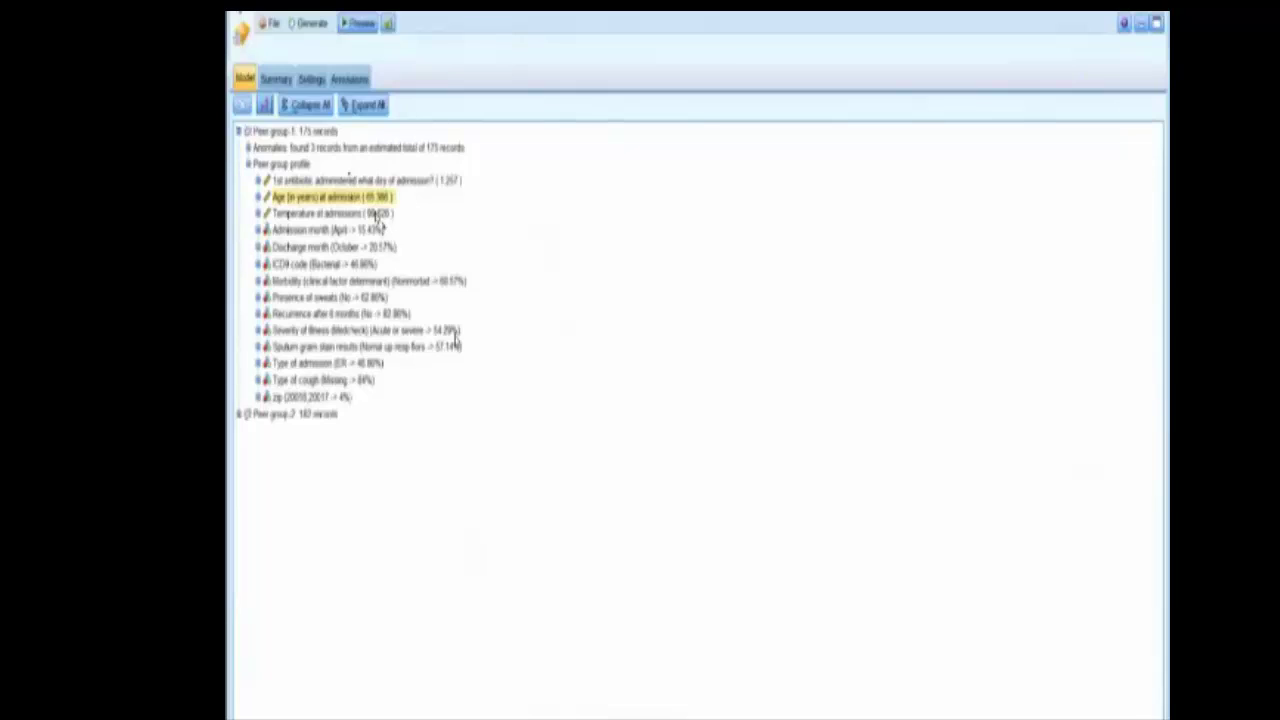
left_click(350, 363)
Examine the profile of Peer group-2 in the Anomaly model, including age and type of admission
left_click(239, 414)
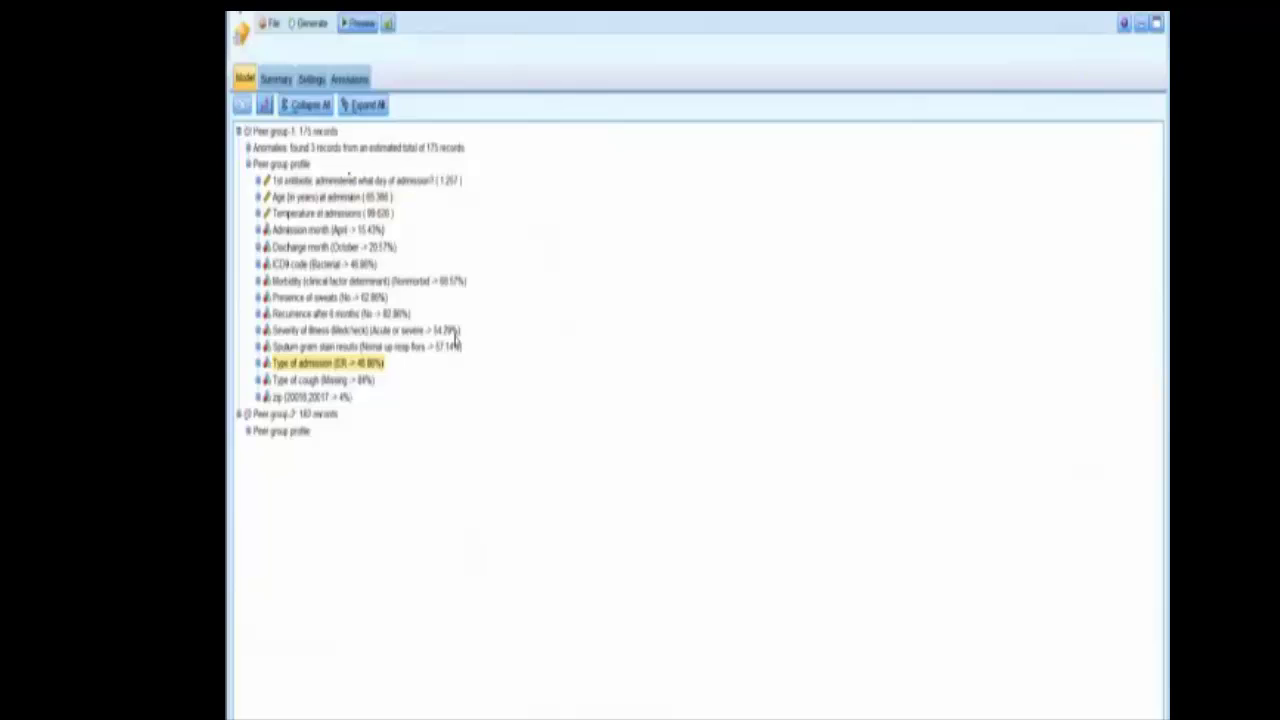
left_click(248, 431)
key("Down")
key("Down")
key("Down")
key("Down")
key("Down")
key("Down")
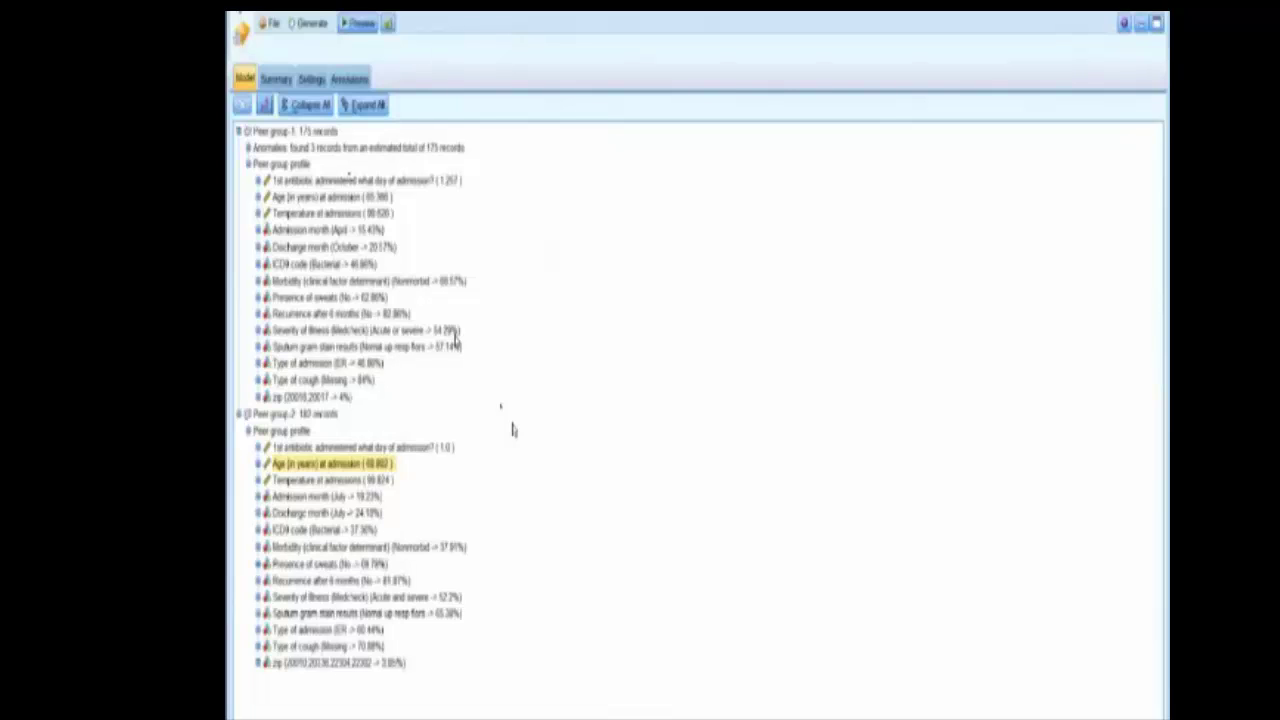
left_click(328, 630)
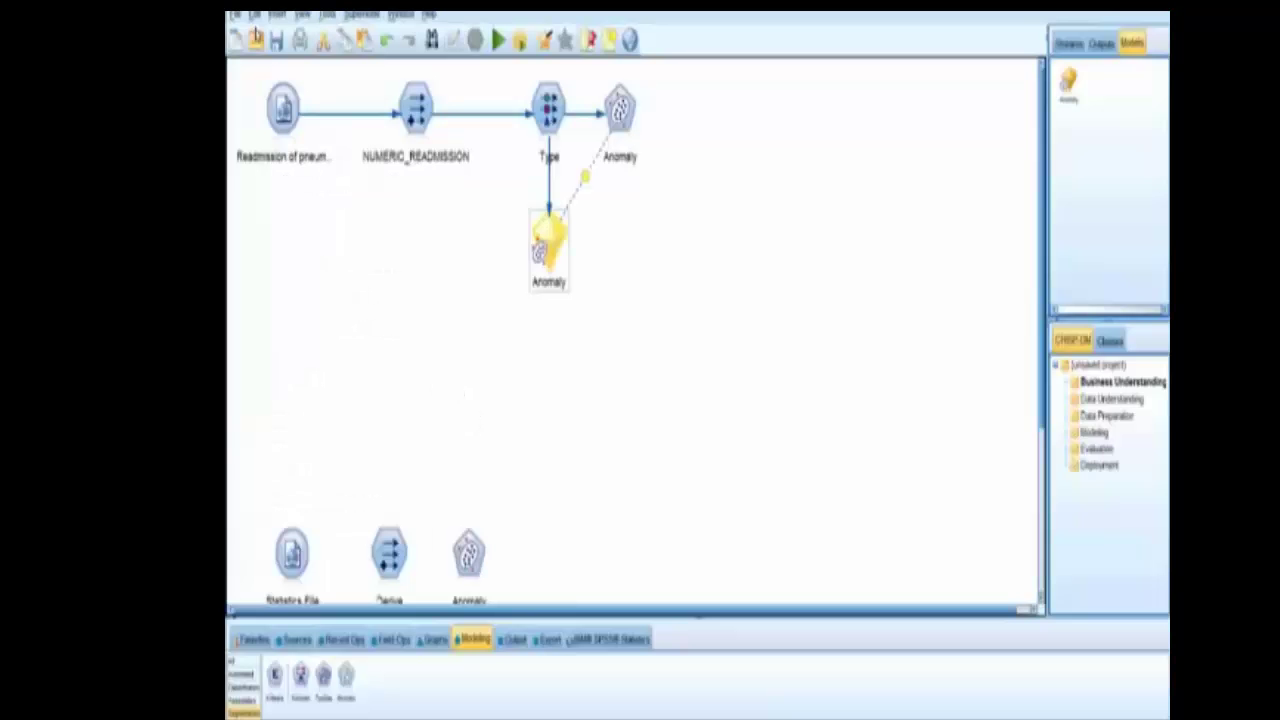
Place a loose Type node and one connected after the Anomaly model, setting the $O-PeerGroup measurement to Categorical in the connected one
left_click(391, 639)
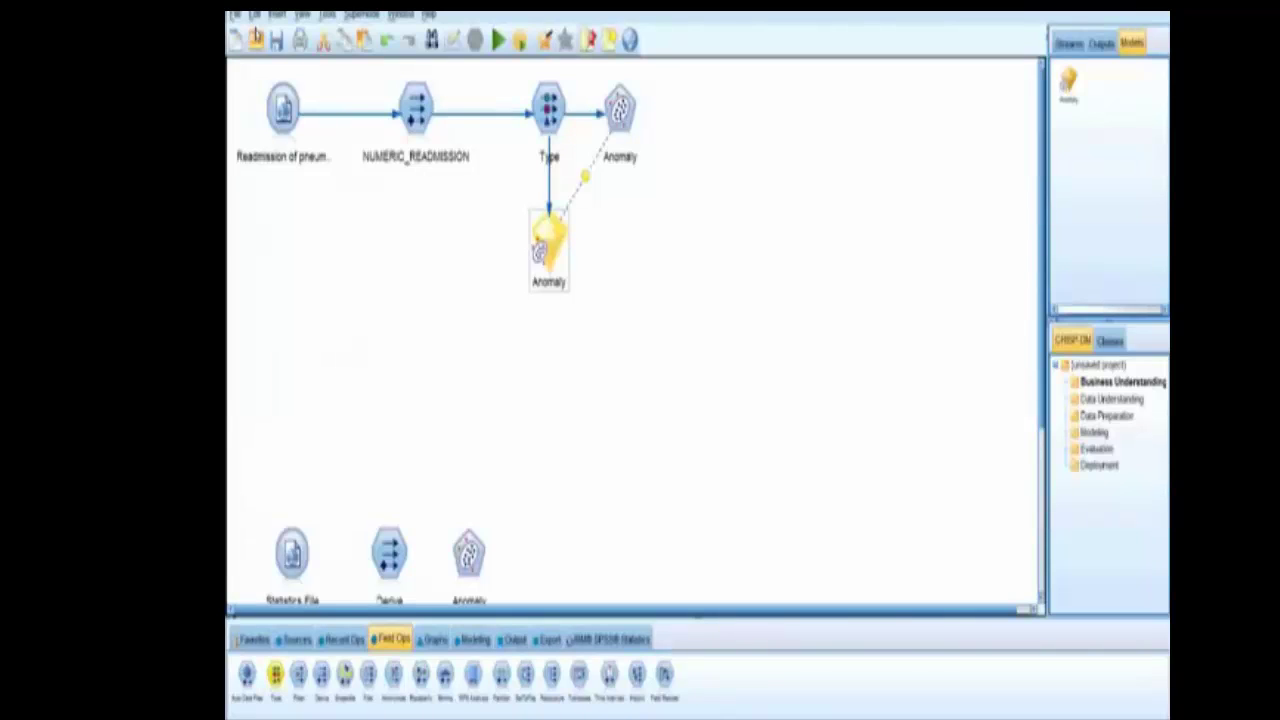
double_click(275, 673)
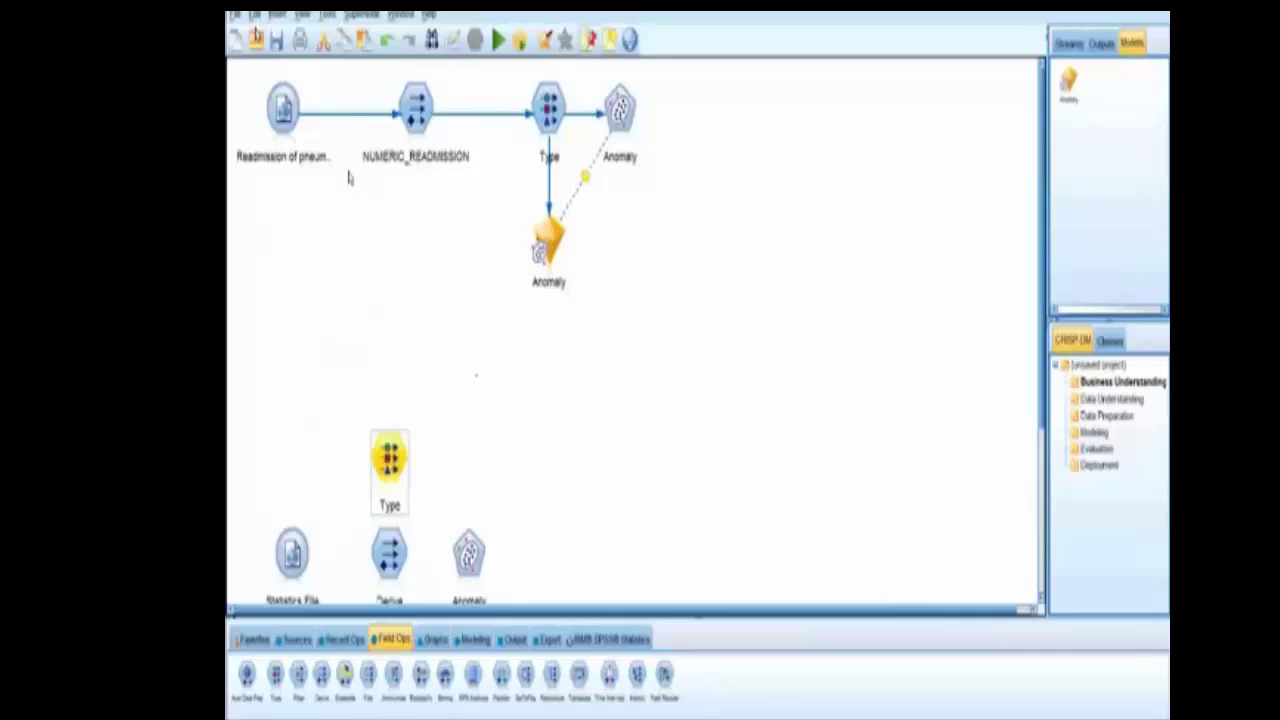
left_click(548, 242)
double_click(275, 673)
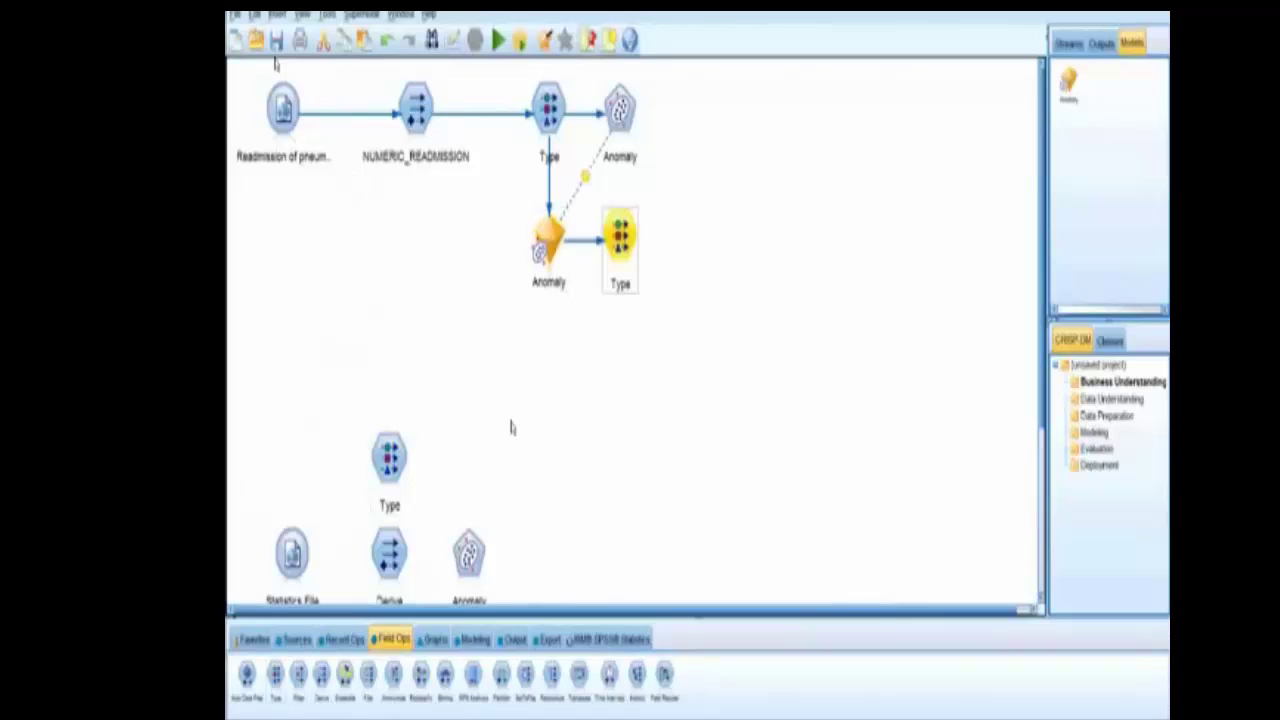
double_click(620, 240)
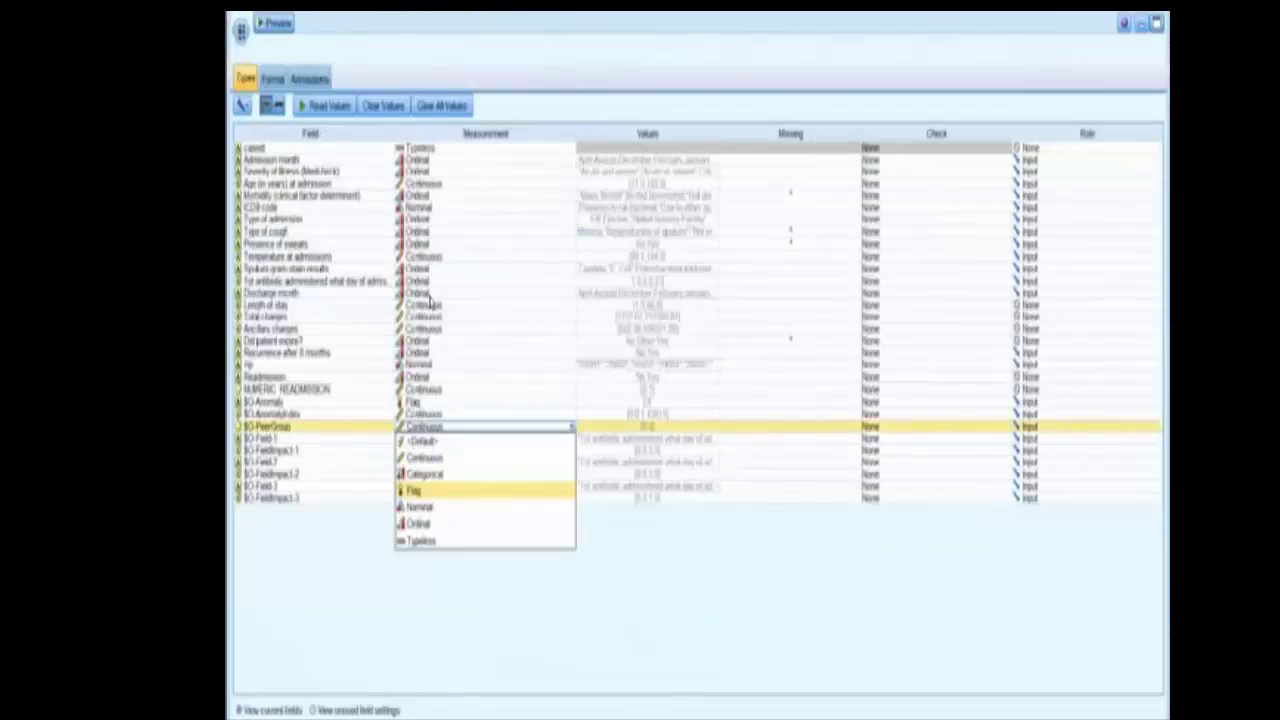
left_click(427, 474)
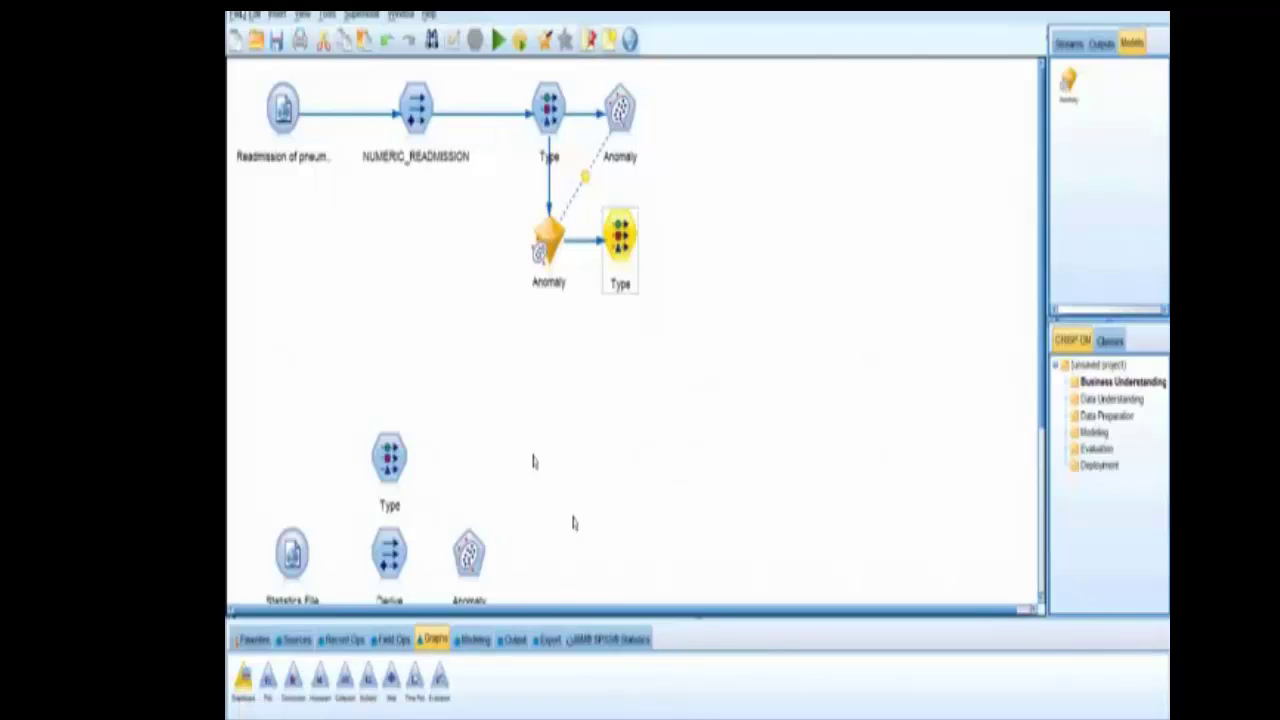
Place a loose Graphboard node beside the unconnected Type node and another connected to the Type node after the Anomaly model
left_click_drag(533, 461, 469, 462)
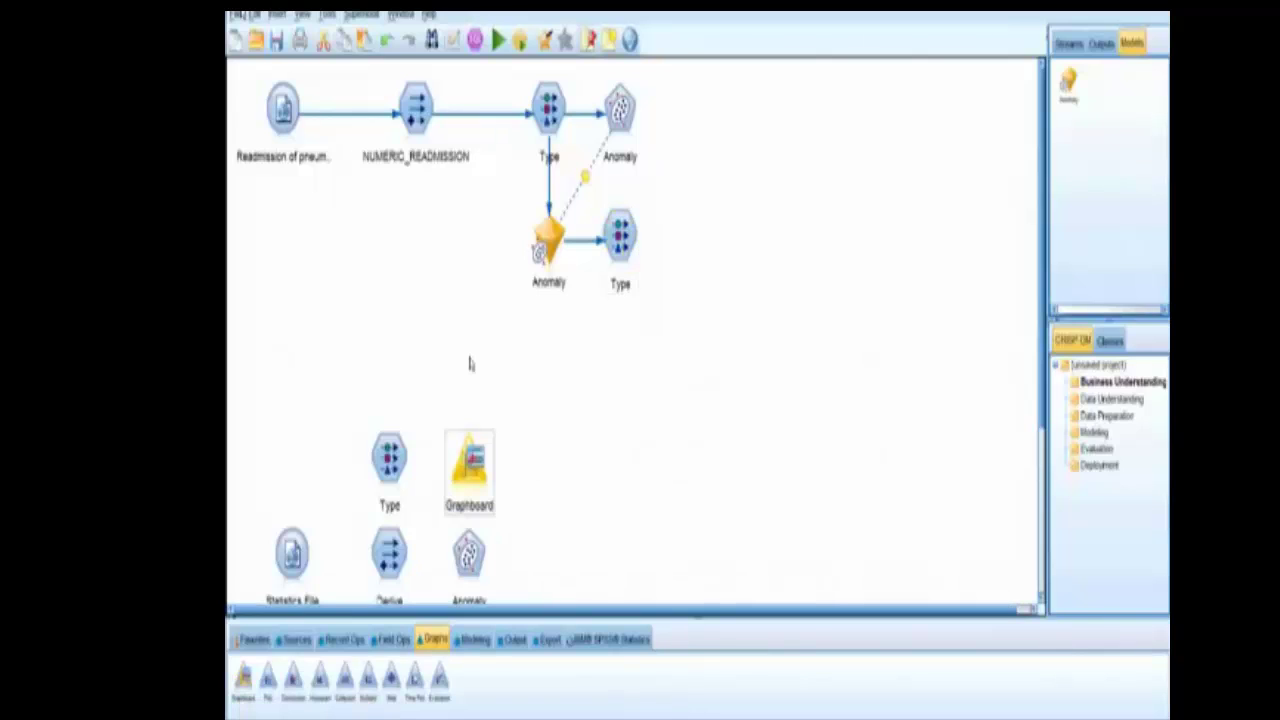
left_click(620, 238)
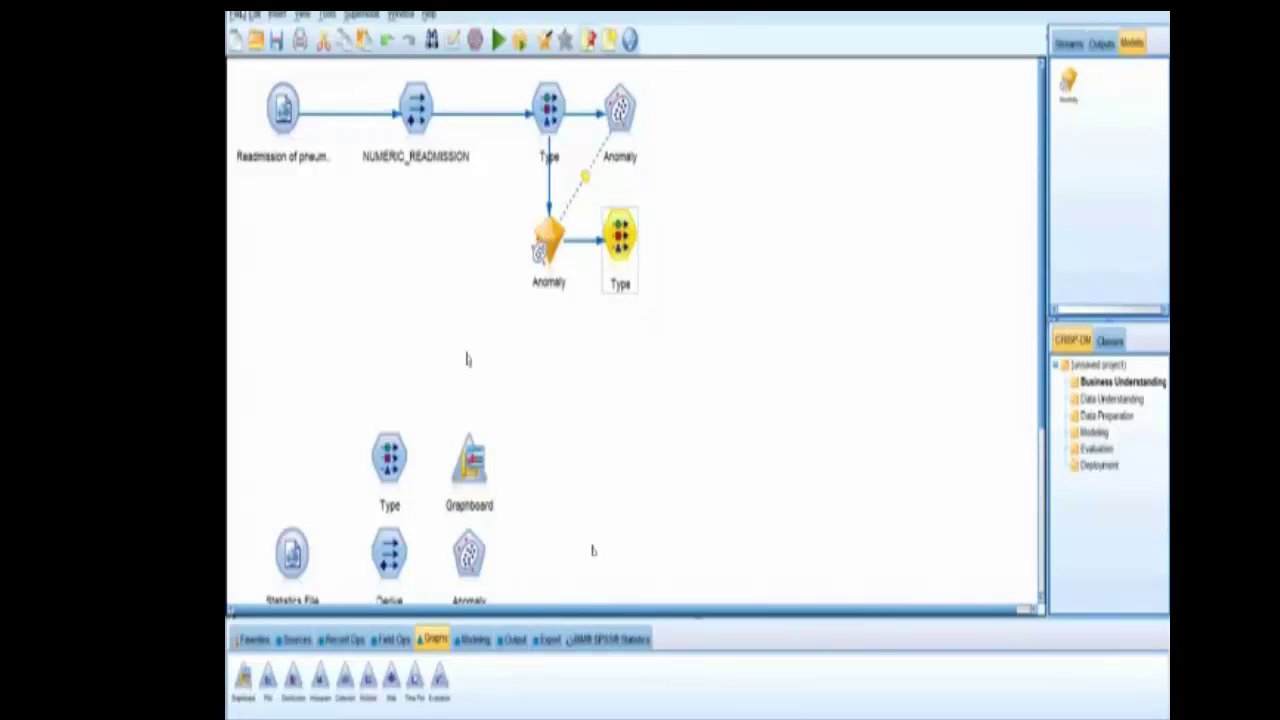
double_click(243, 681)
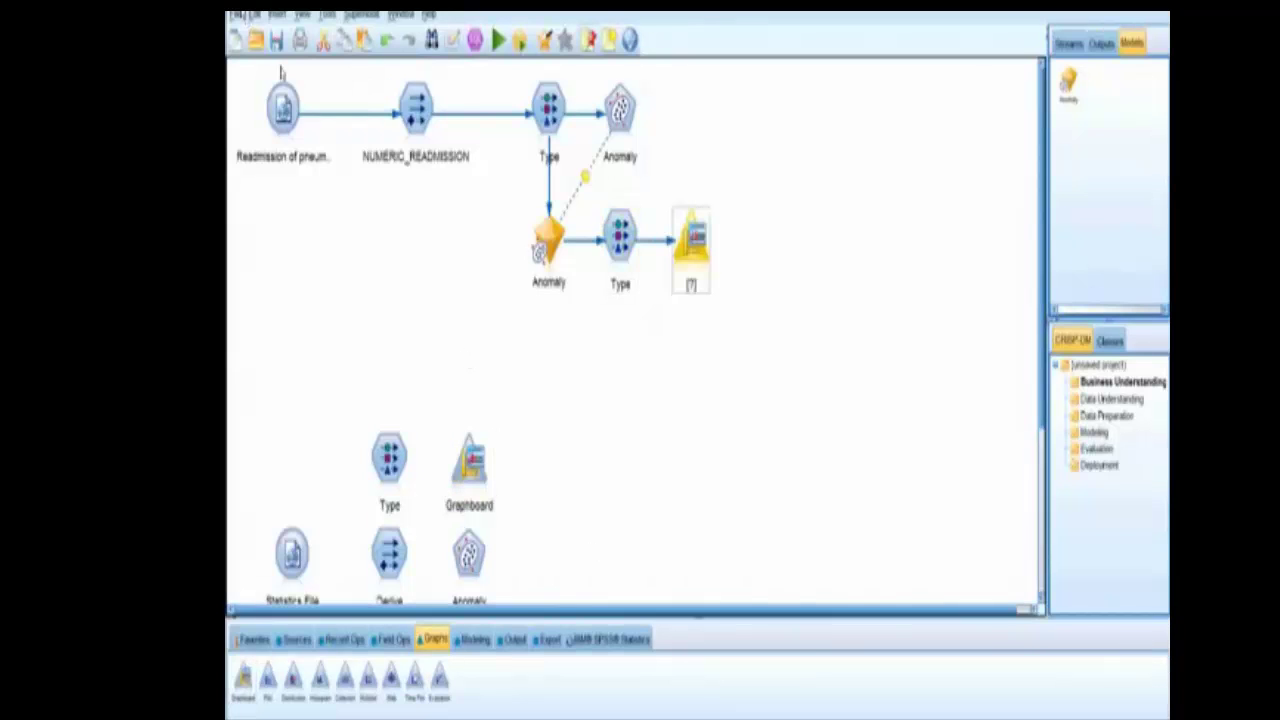
Configure the connected Graphboard node as a Bar of Counts of $O-PeerGroup coloured by NUMERIC_READMISSION, and run it
double_click(691, 240)
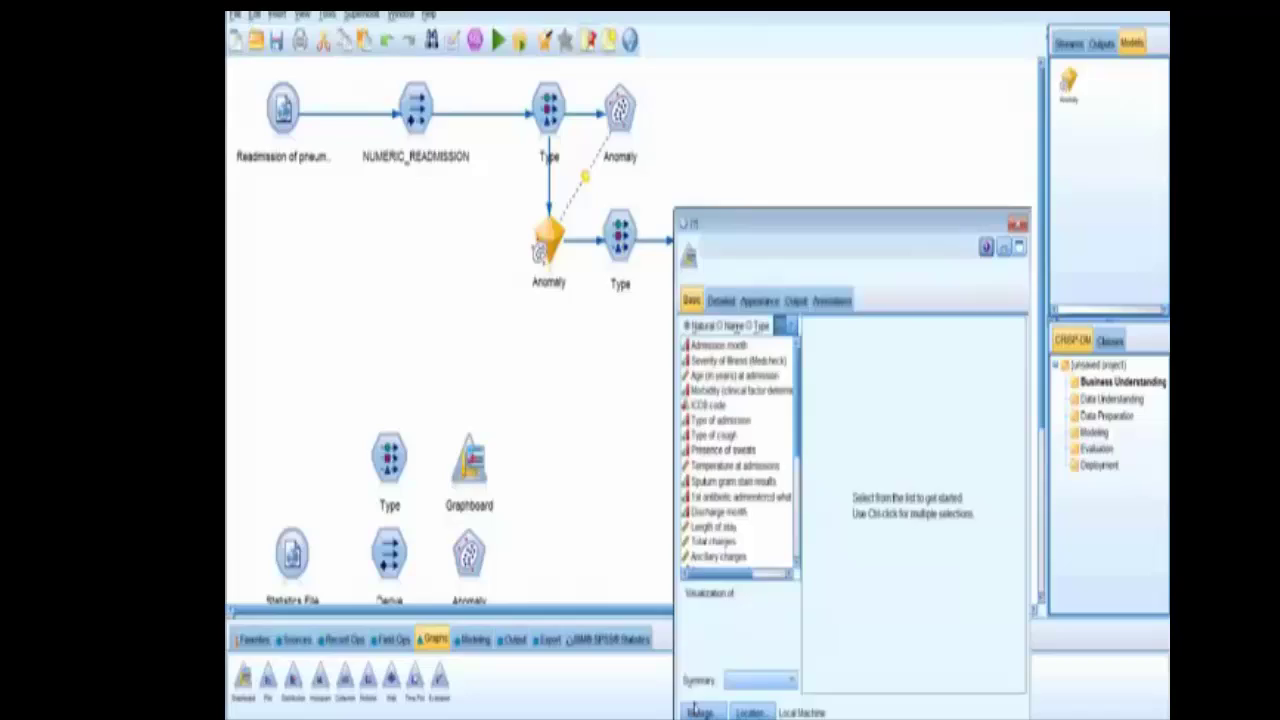
left_click(1018, 247)
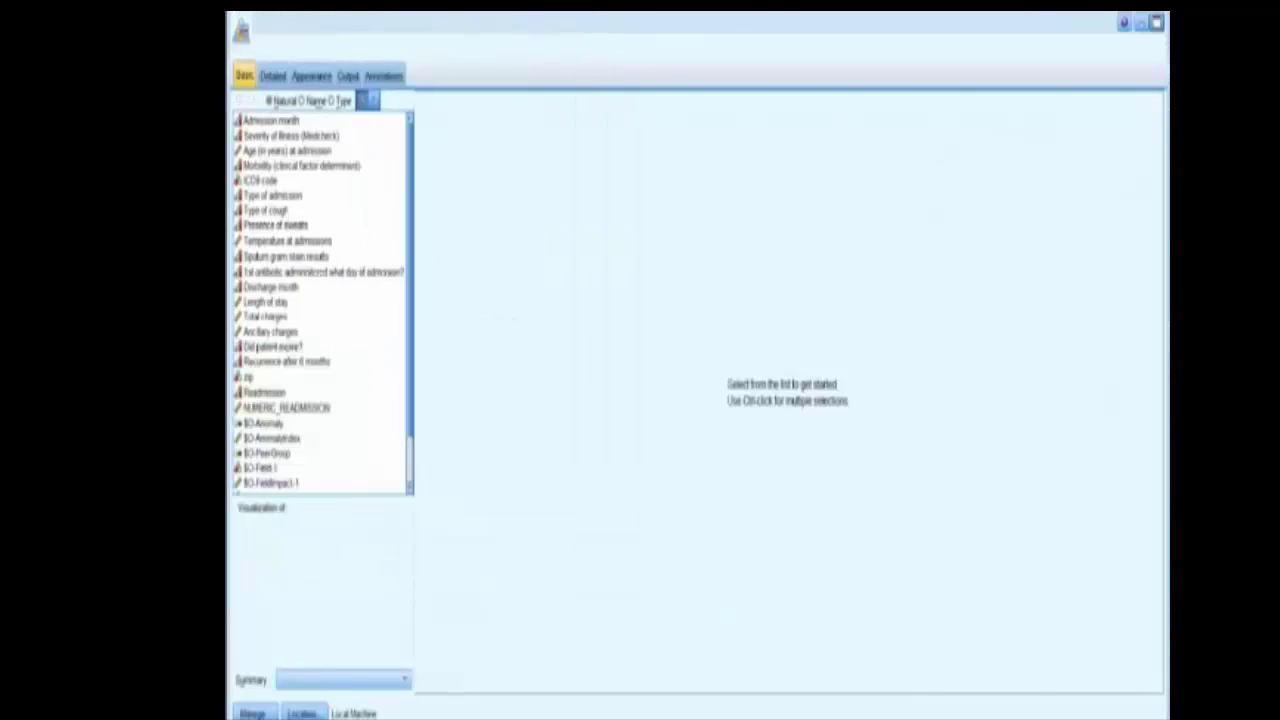
left_click(268, 454)
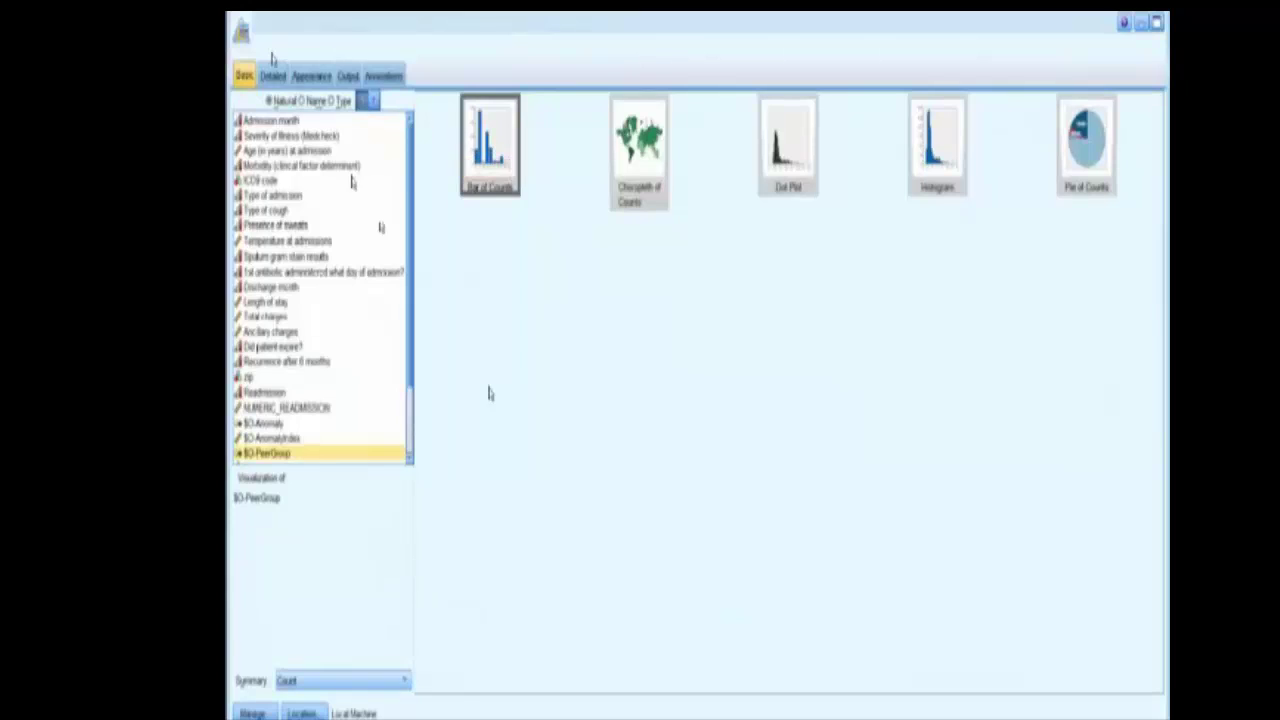
left_click(273, 76)
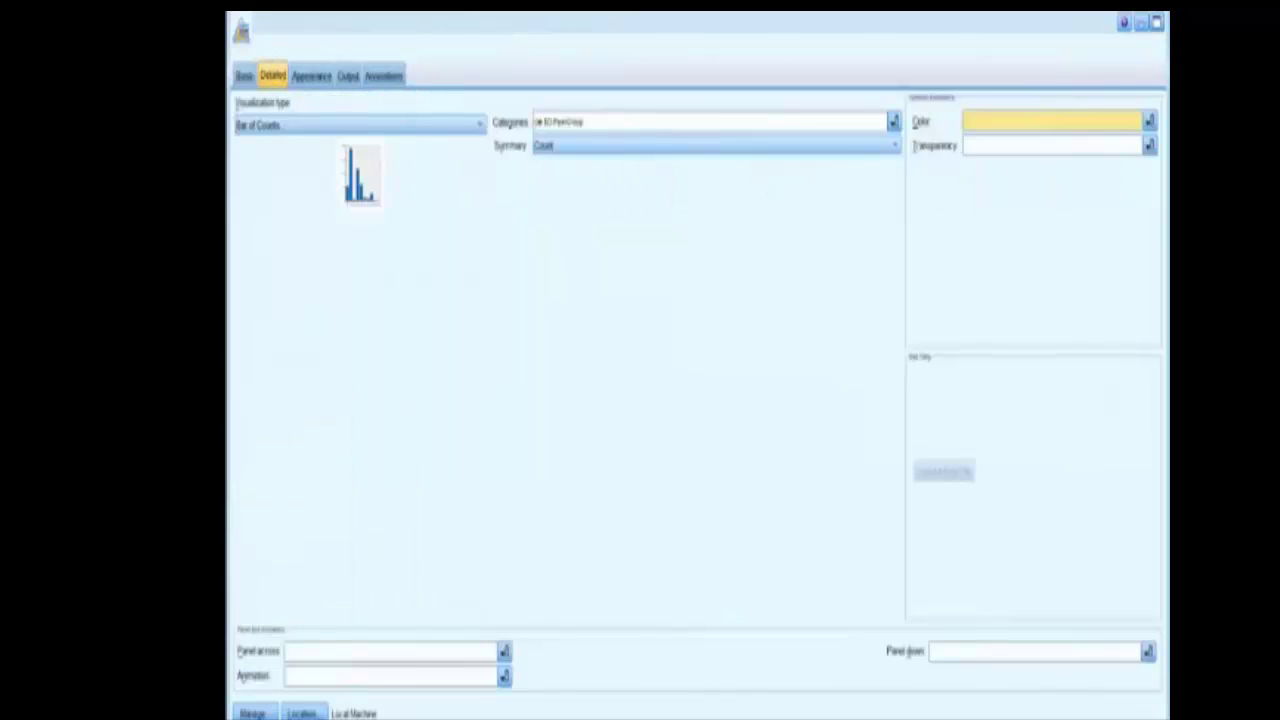
left_click(1149, 121)
scroll(1058, 205, "down", 5)
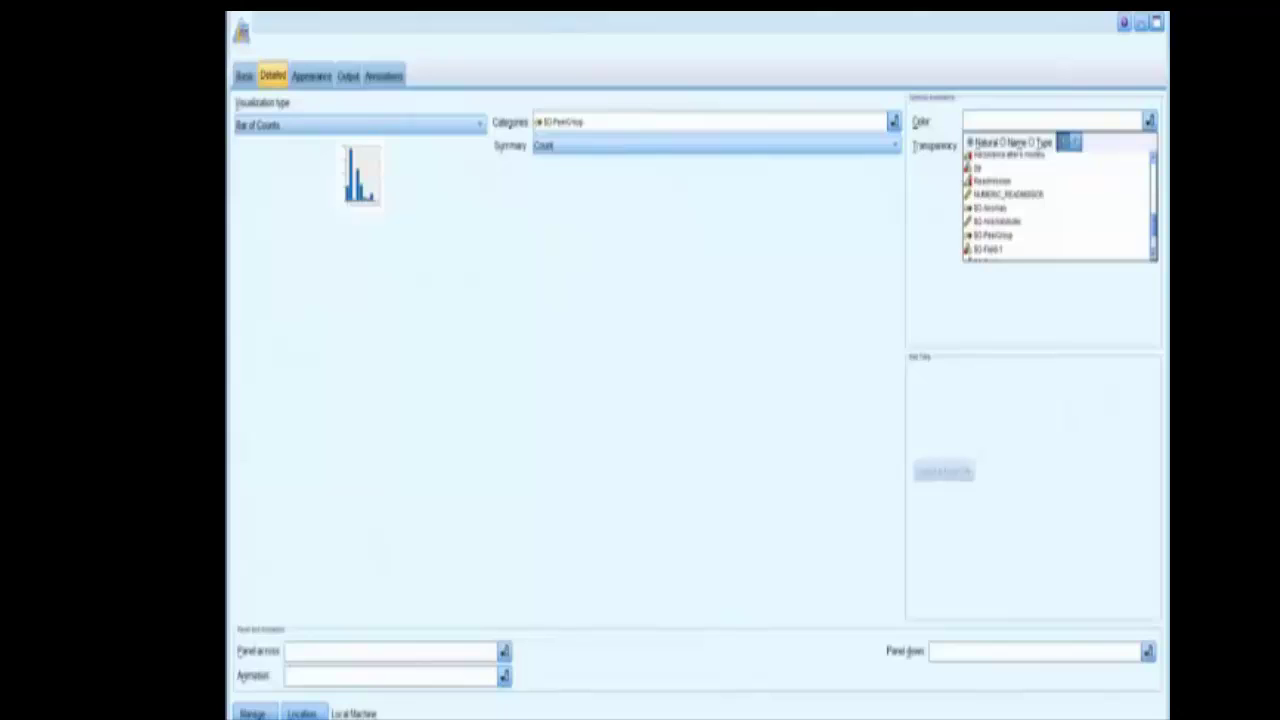
scroll(1058, 205, "up", 3)
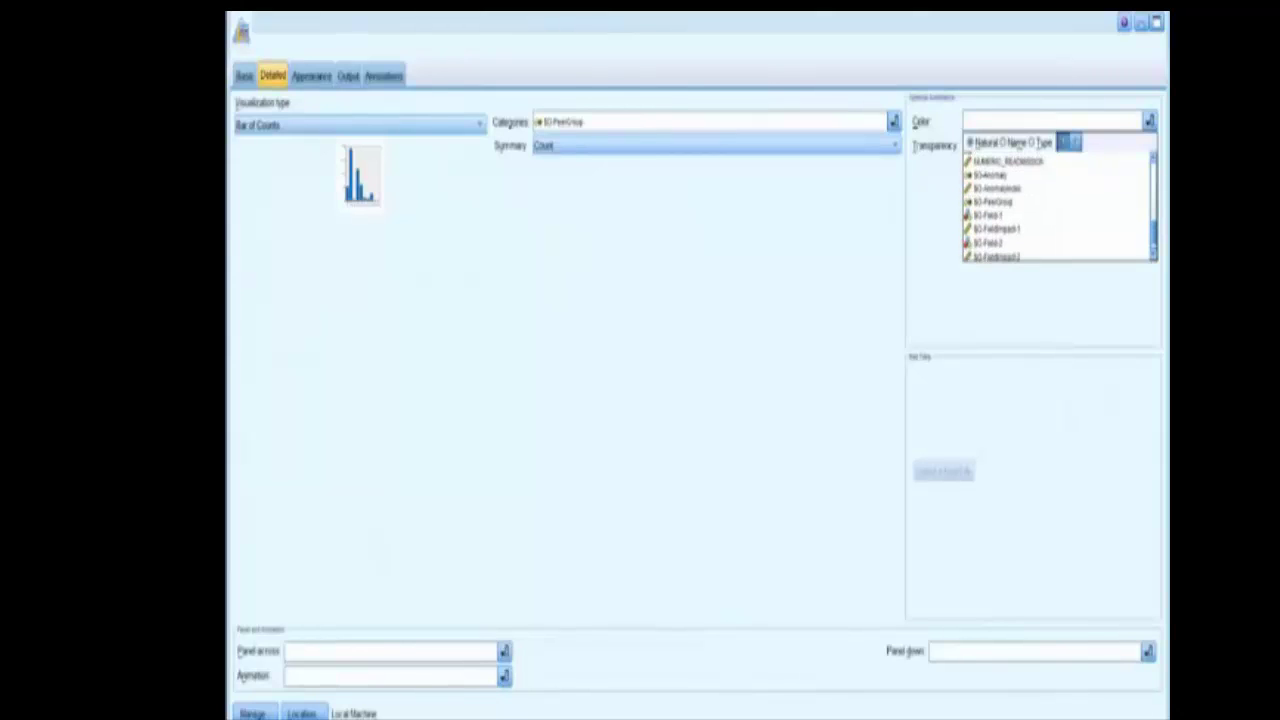
left_click(1008, 180)
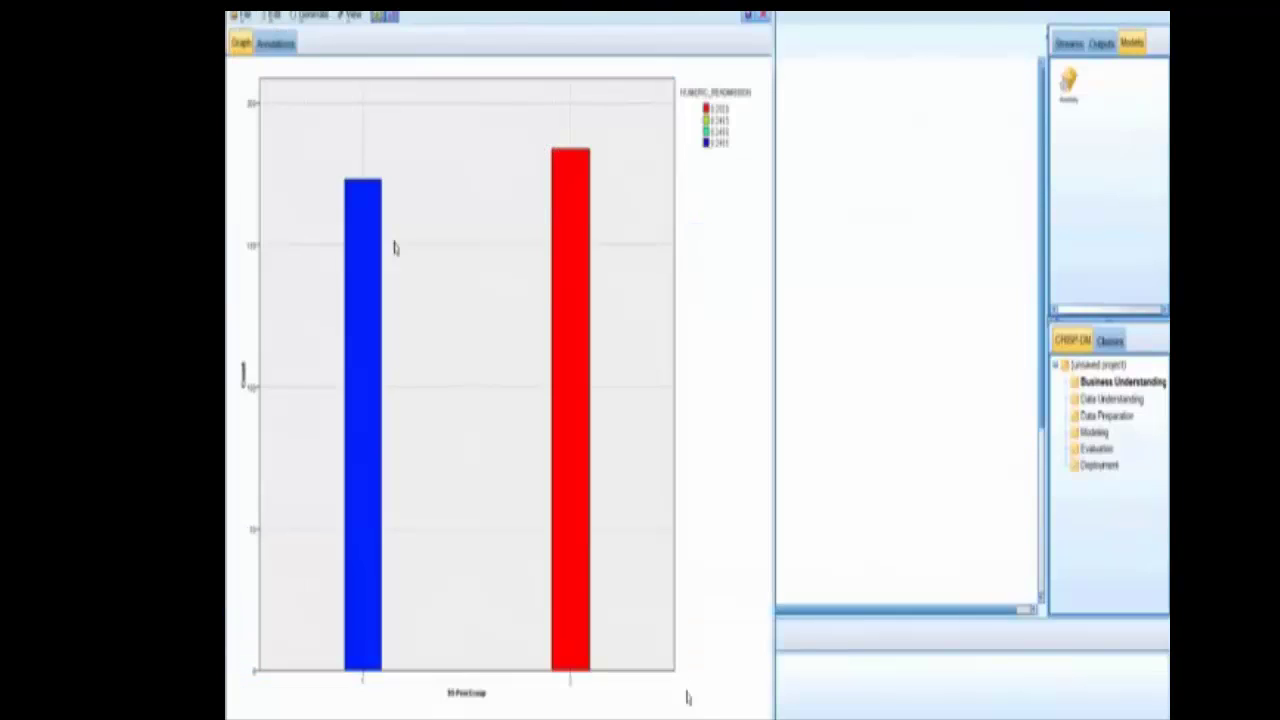
Enlarge the resulting graph and compare the readmission bars of the two peer groups
double_click(430, 6)
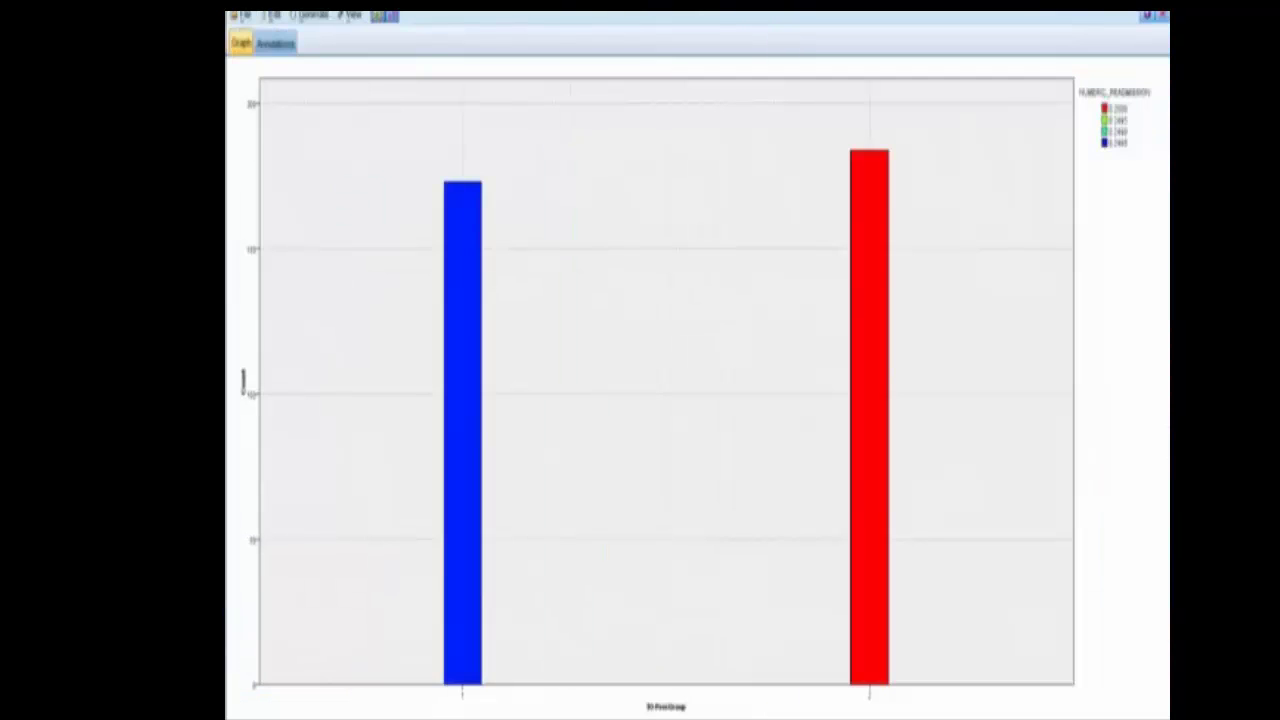
mouse_move(881, 333)
mouse_move(472, 362)
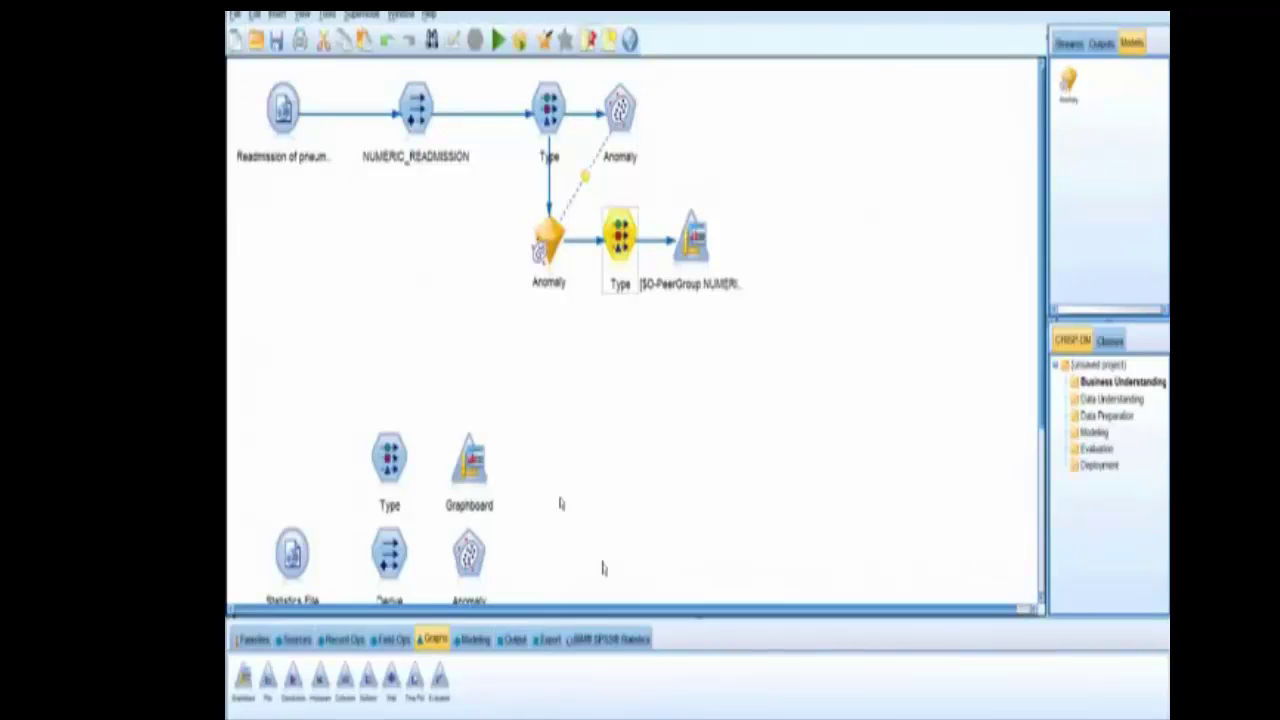
Place loose CHAID, Quest, C&R Tree and C5.0 modeling nodes near the unconnected Graphboard node
left_click(473, 639)
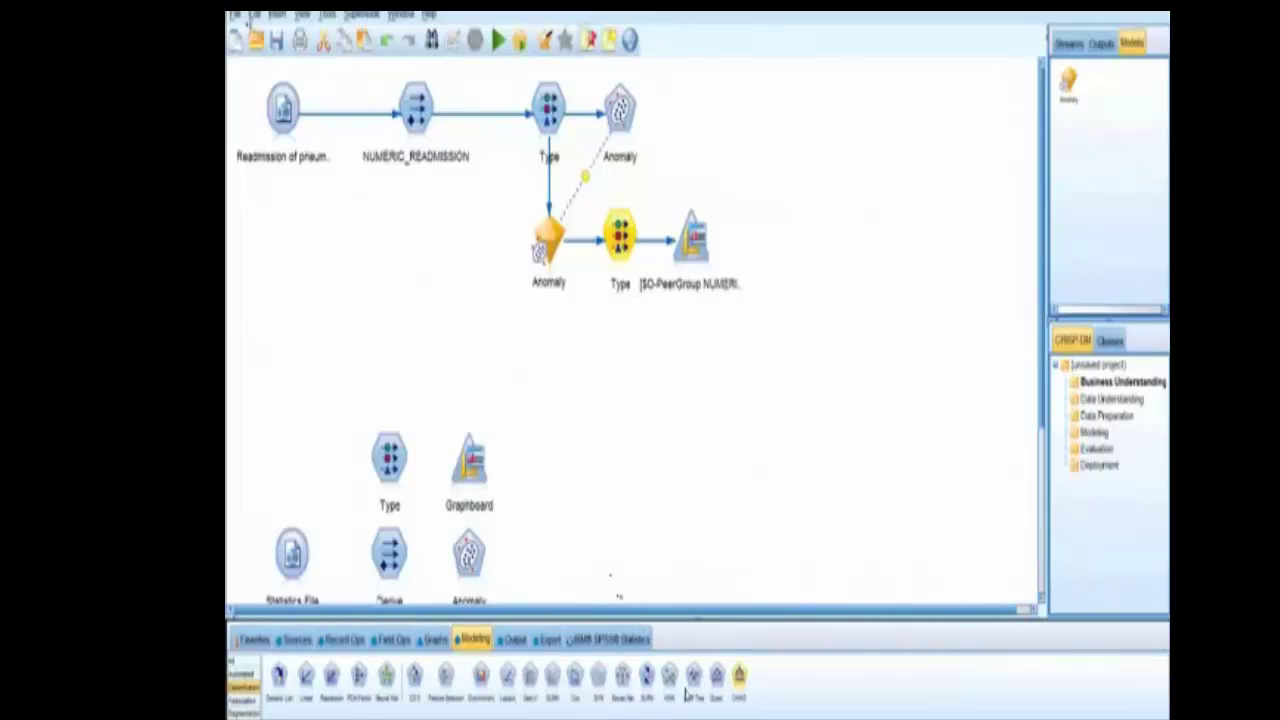
left_click_drag(688, 695, 572, 521)
left_click_drag(716, 675, 613, 586)
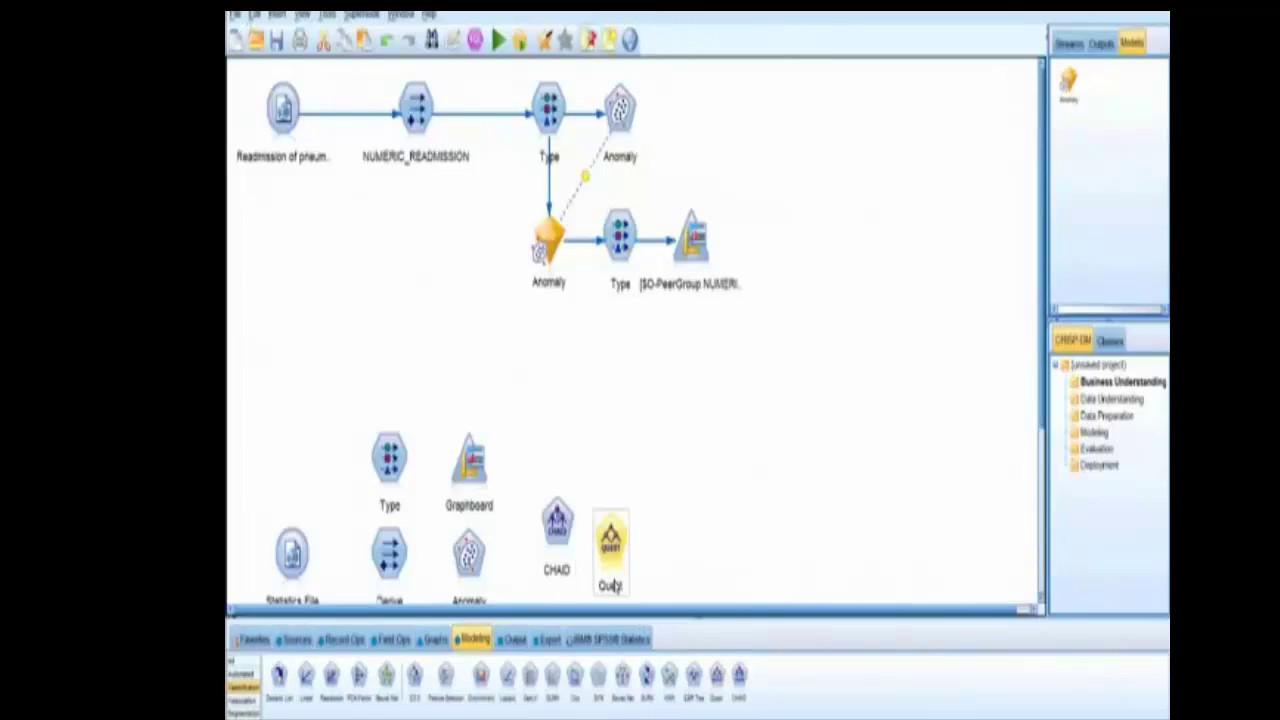
left_click_drag(694, 677, 664, 535)
left_click_drag(601, 582, 600, 566)
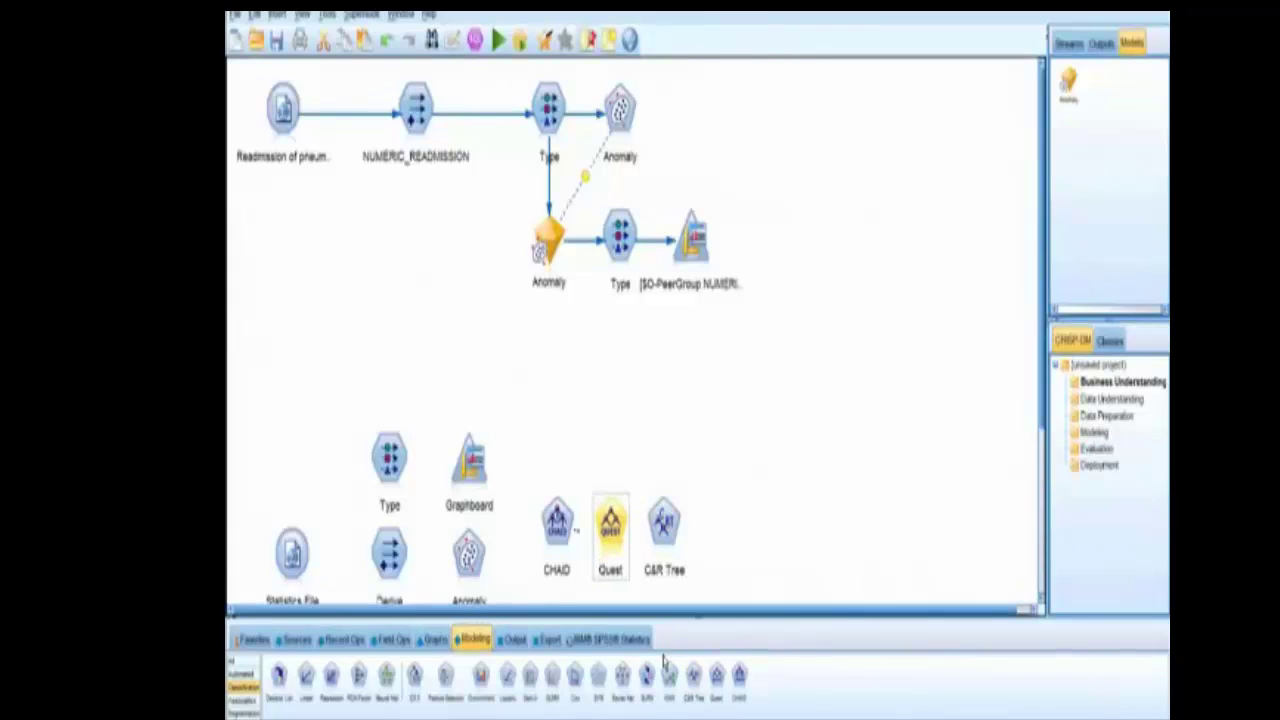
left_click(708, 512)
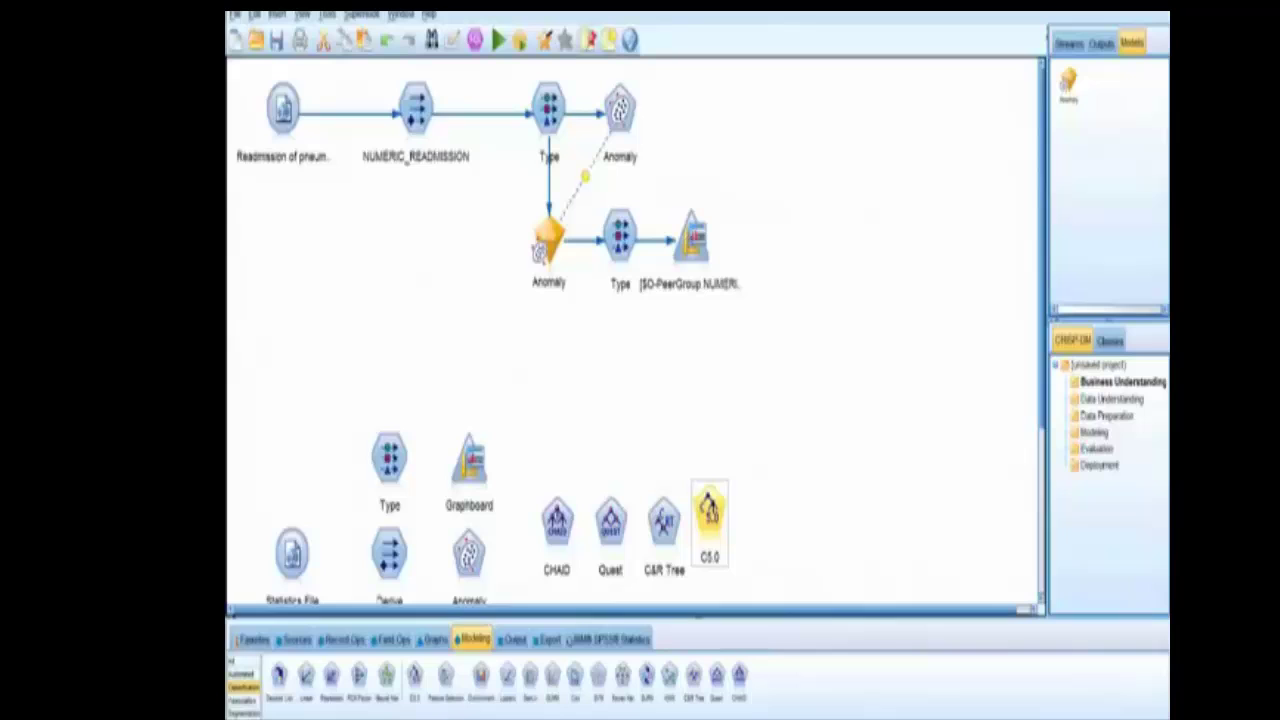
Move the CHAID node below the Type node that follows the Anomaly model and connect that Type node to it
left_click(549, 487)
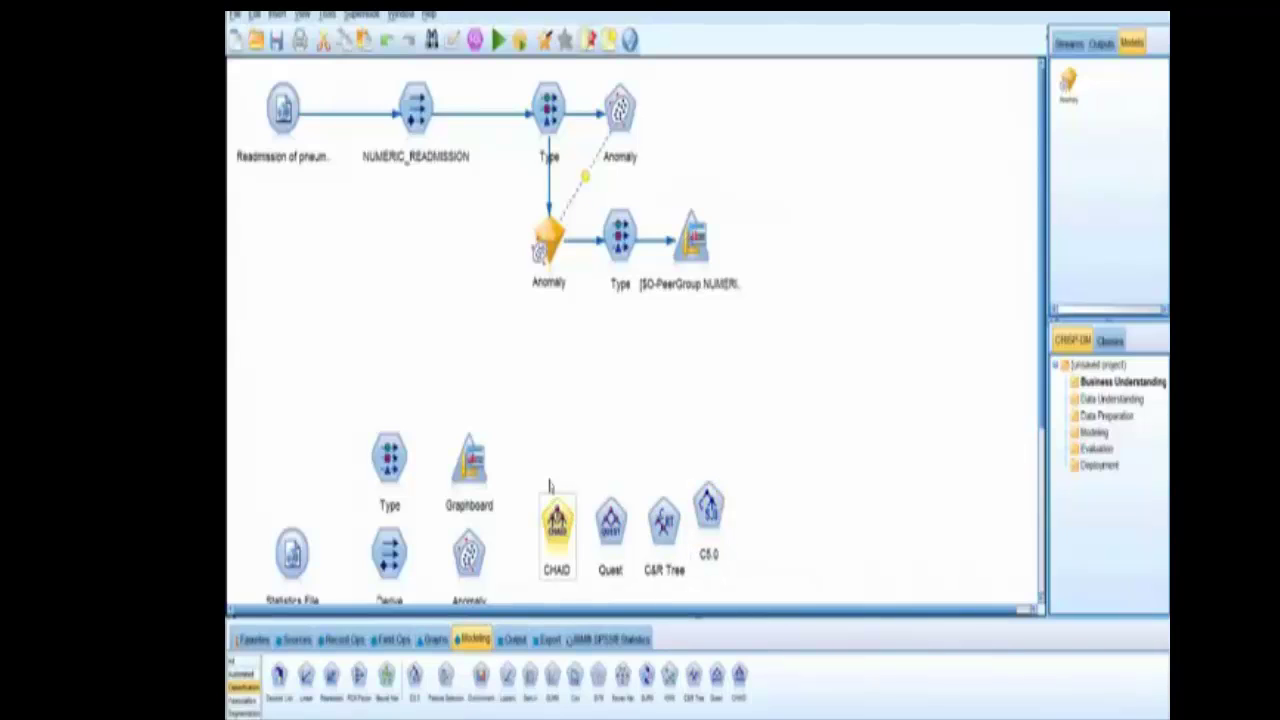
left_click_drag(549, 487, 637, 316)
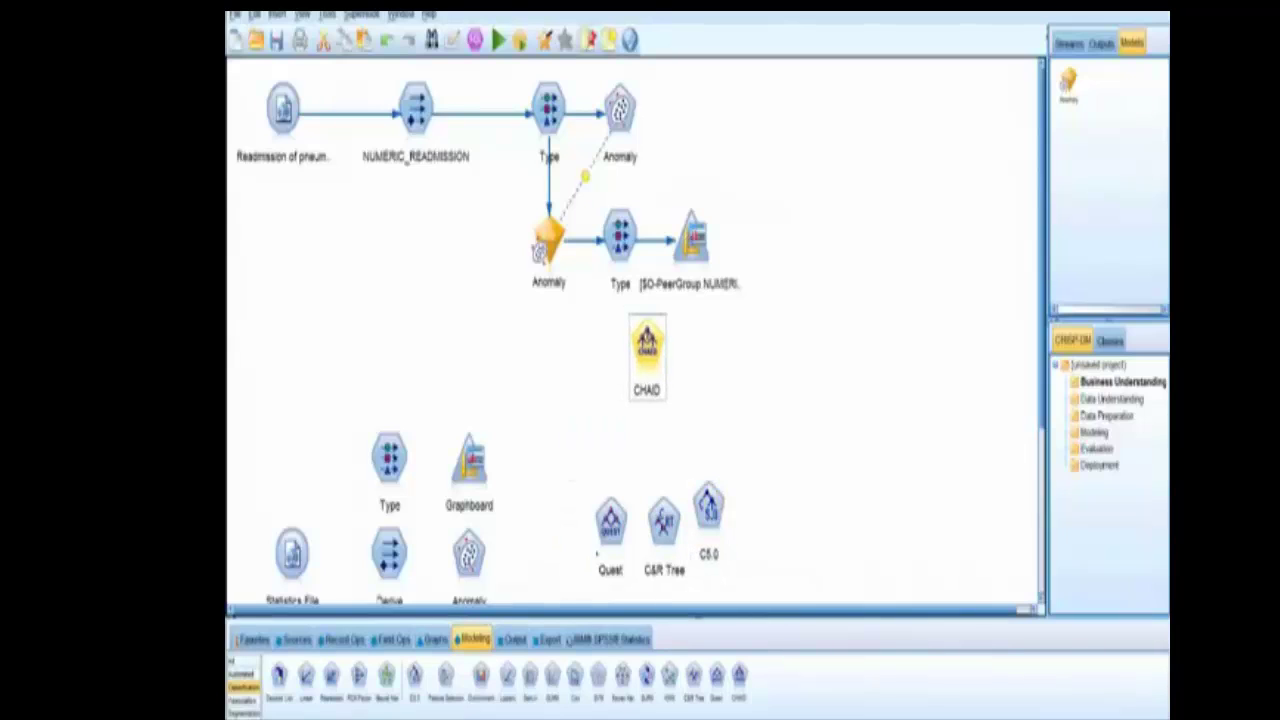
left_click(620, 235)
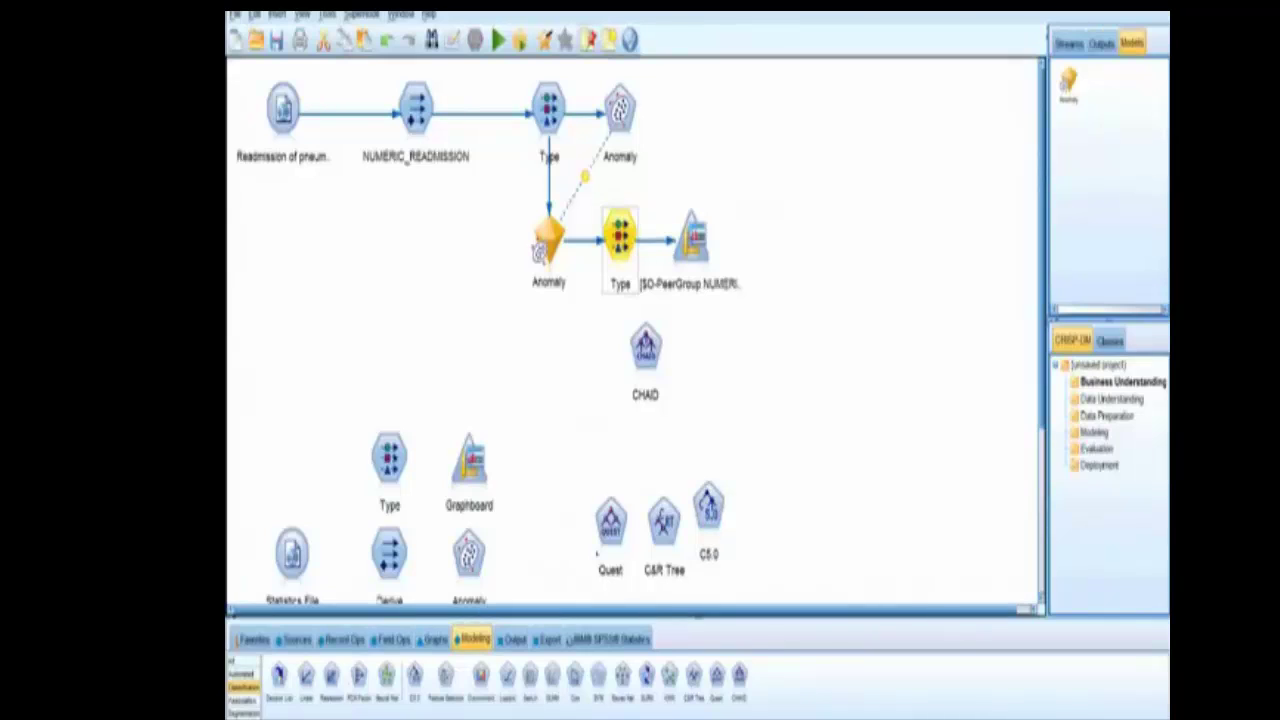
right_click(624, 252)
left_click(660, 288)
left_click(646, 345)
left_click_drag(646, 345, 614, 339)
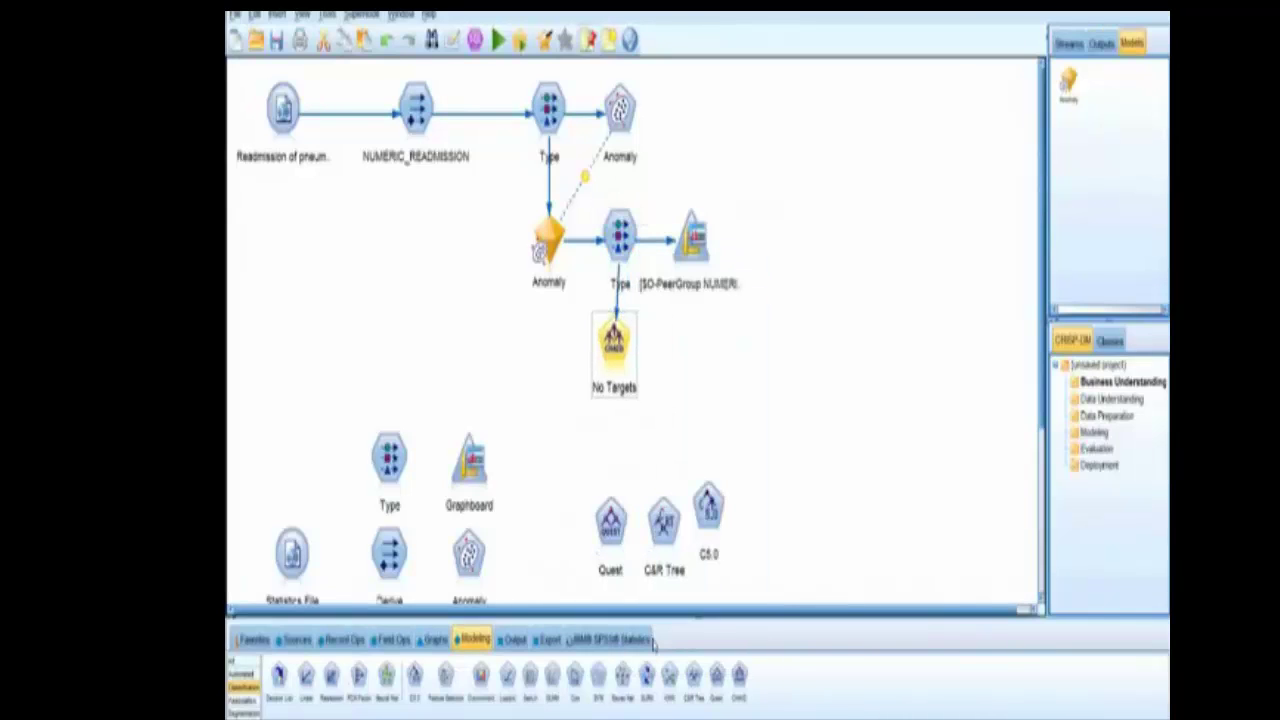
Open the CHAID node's settings and move $O-PeerGroup from the predictors to the target
double_click(613, 340)
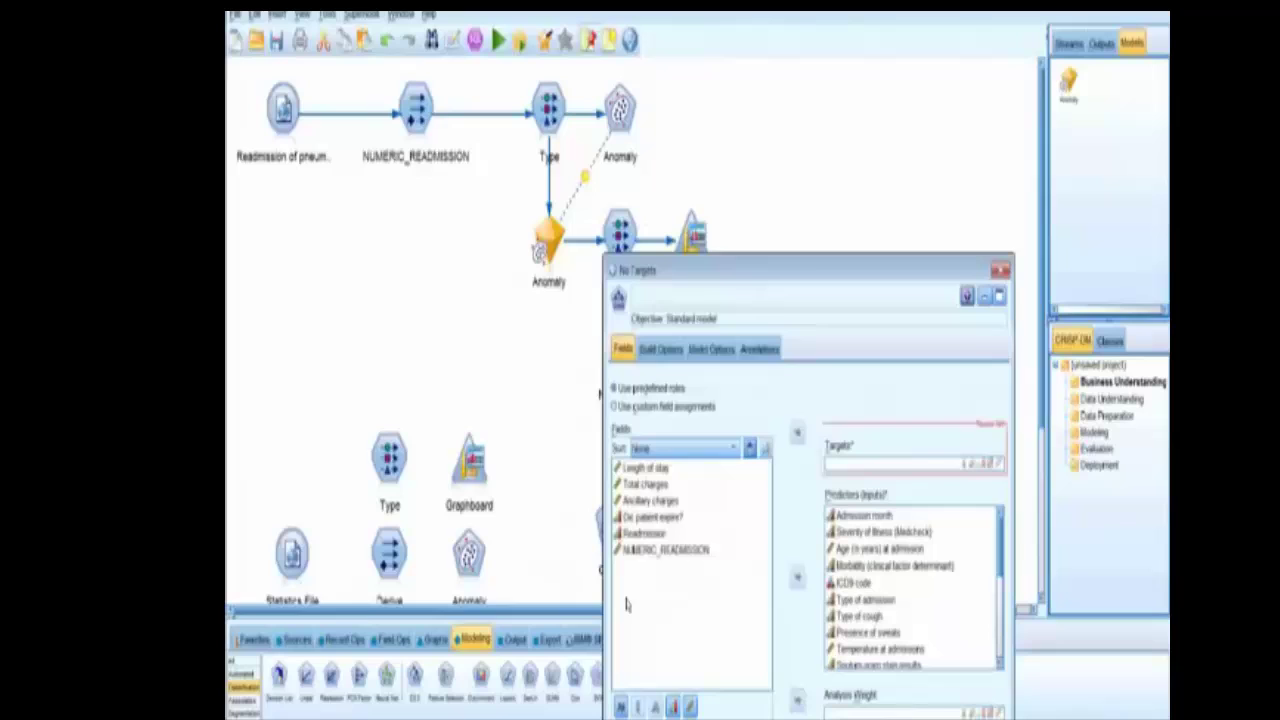
left_click(999, 296)
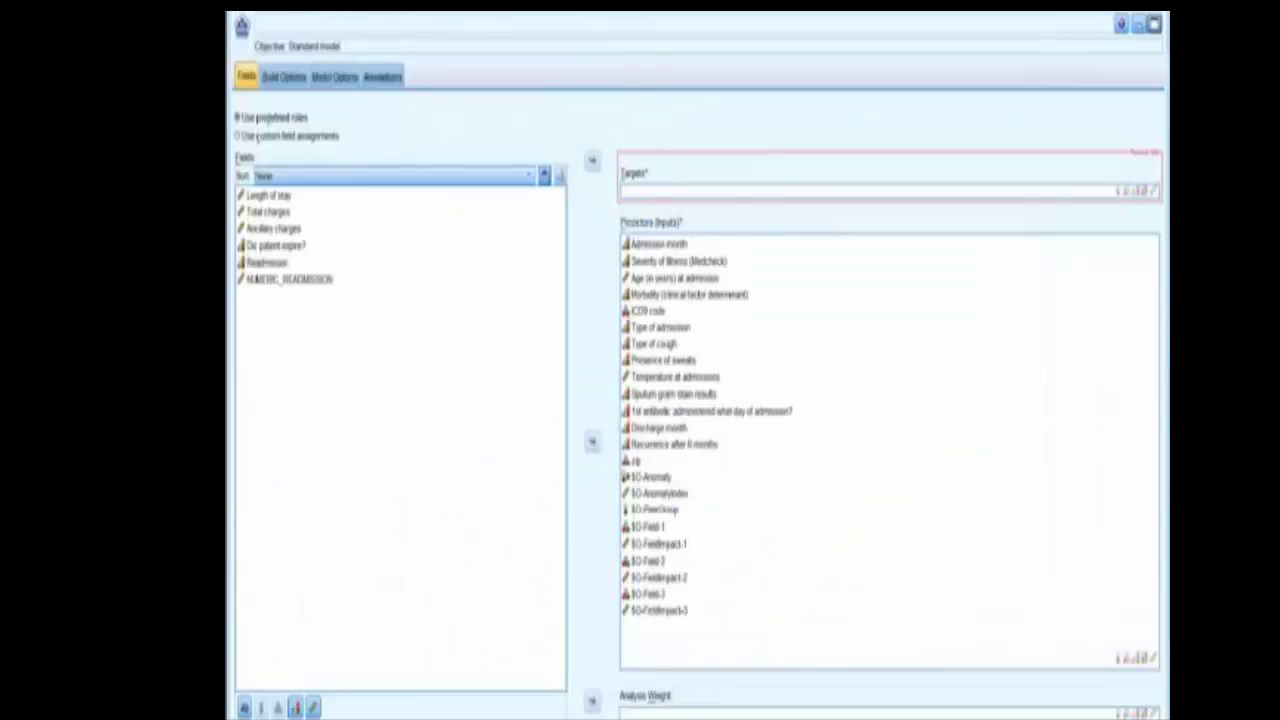
left_click(672, 510)
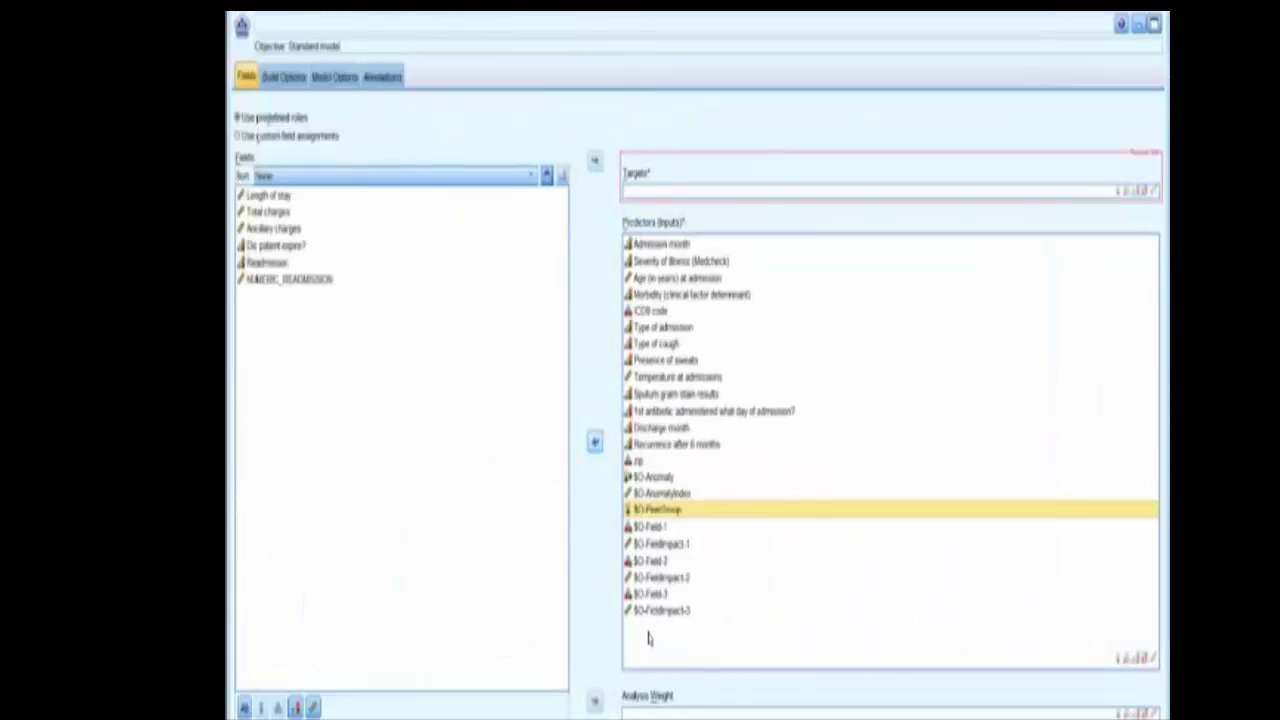
left_click(595, 441)
left_click(595, 161)
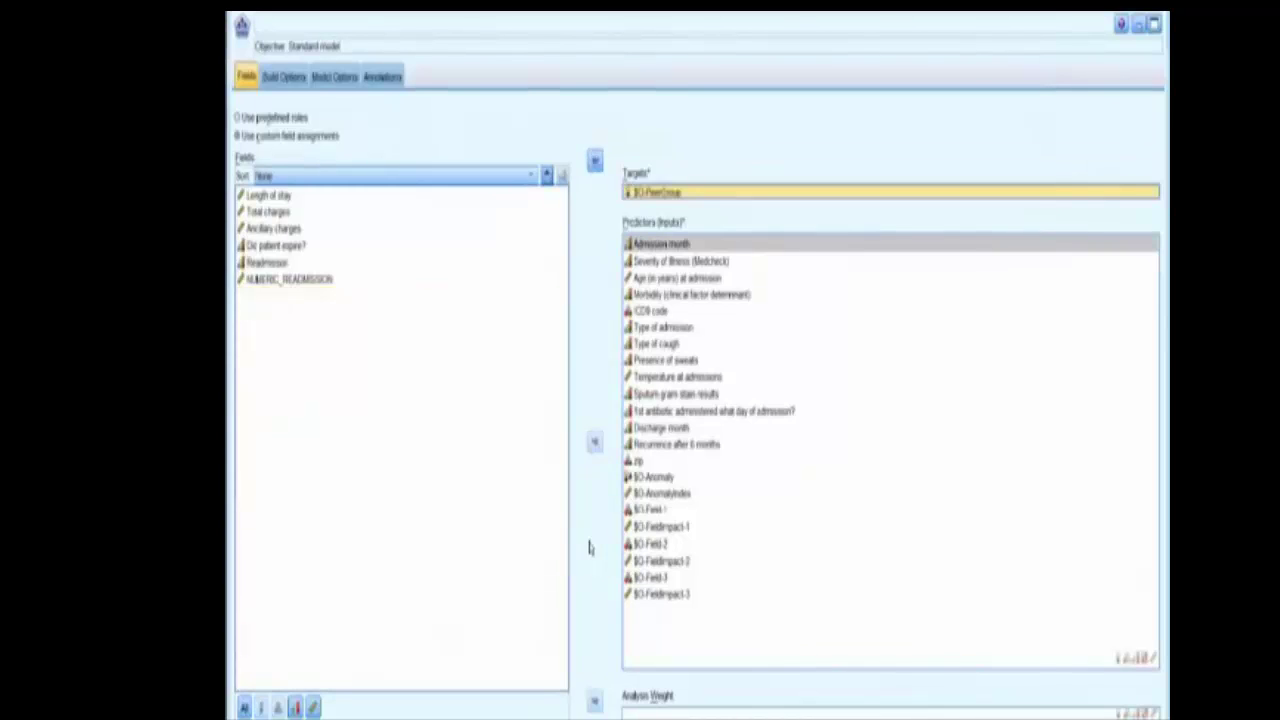
Remove Recurrence after 6 months from the CHAID node's predictors
key("Tab")
key("Down")
key("Down")
key("Down")
key("Down")
key("Down")
key("Down")
key("Down")
key("Down")
key("Down")
key("Down")
key("Down")
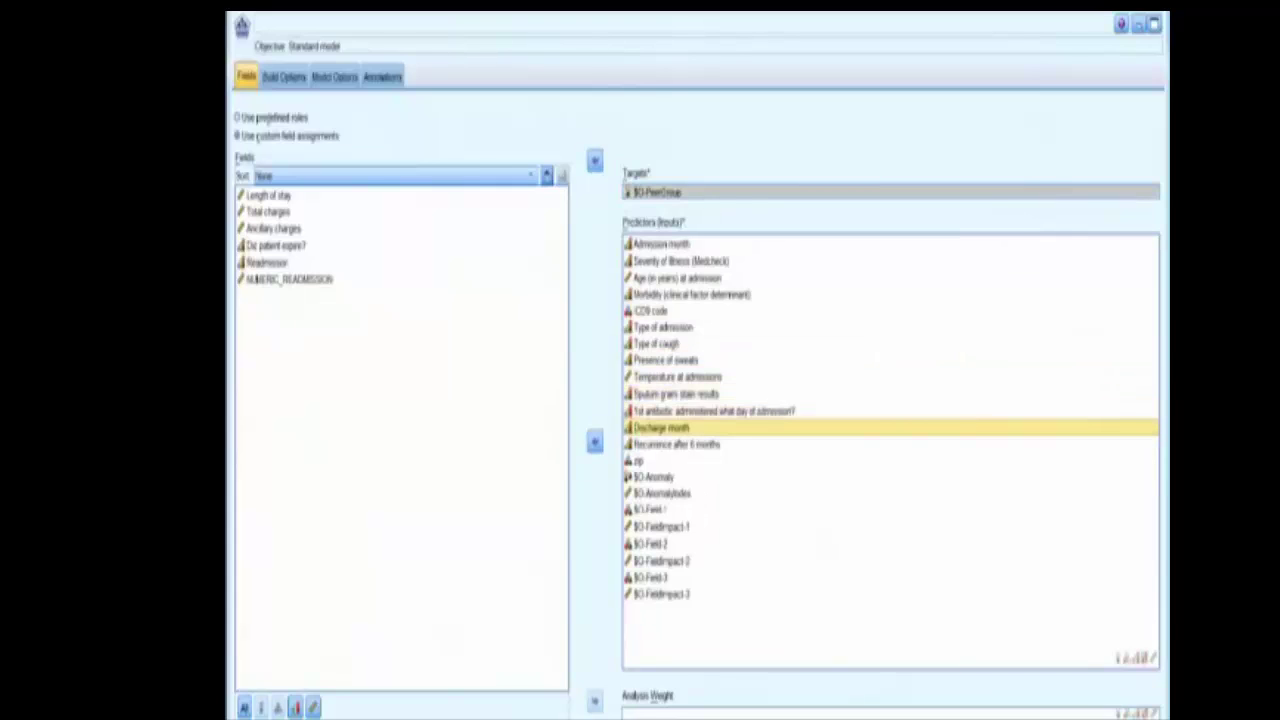
key("Down")
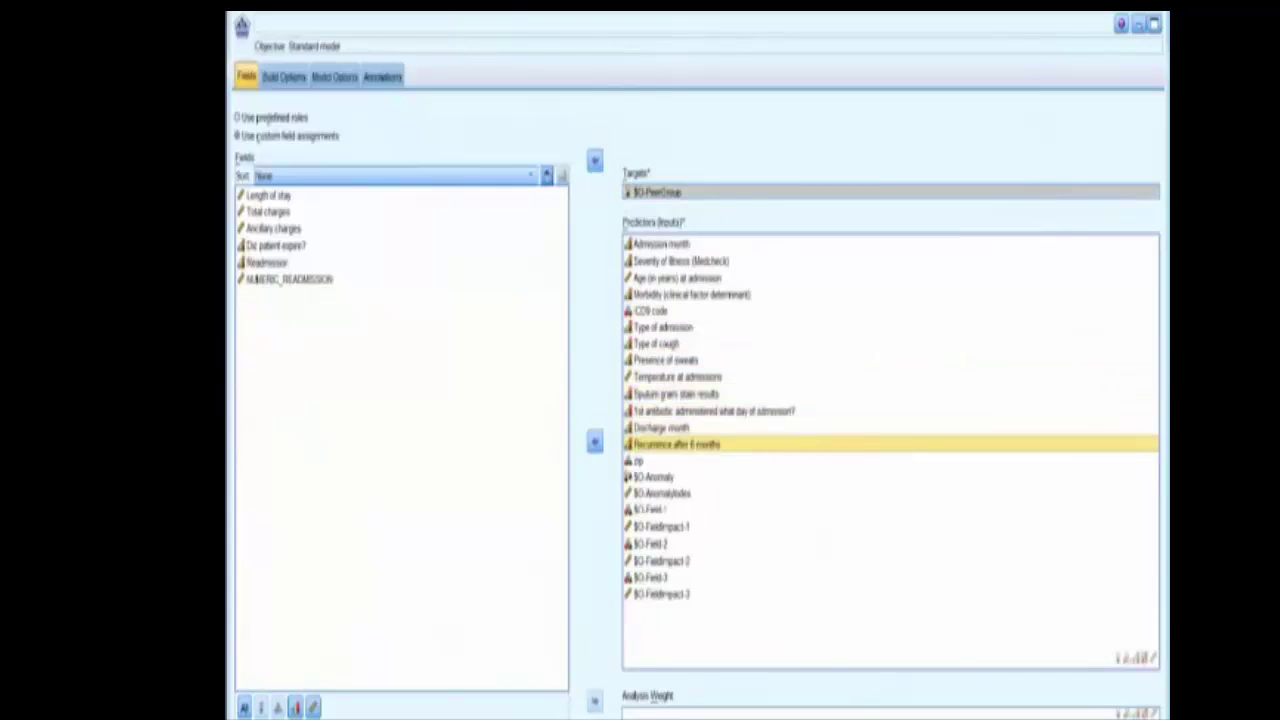
left_click(595, 441)
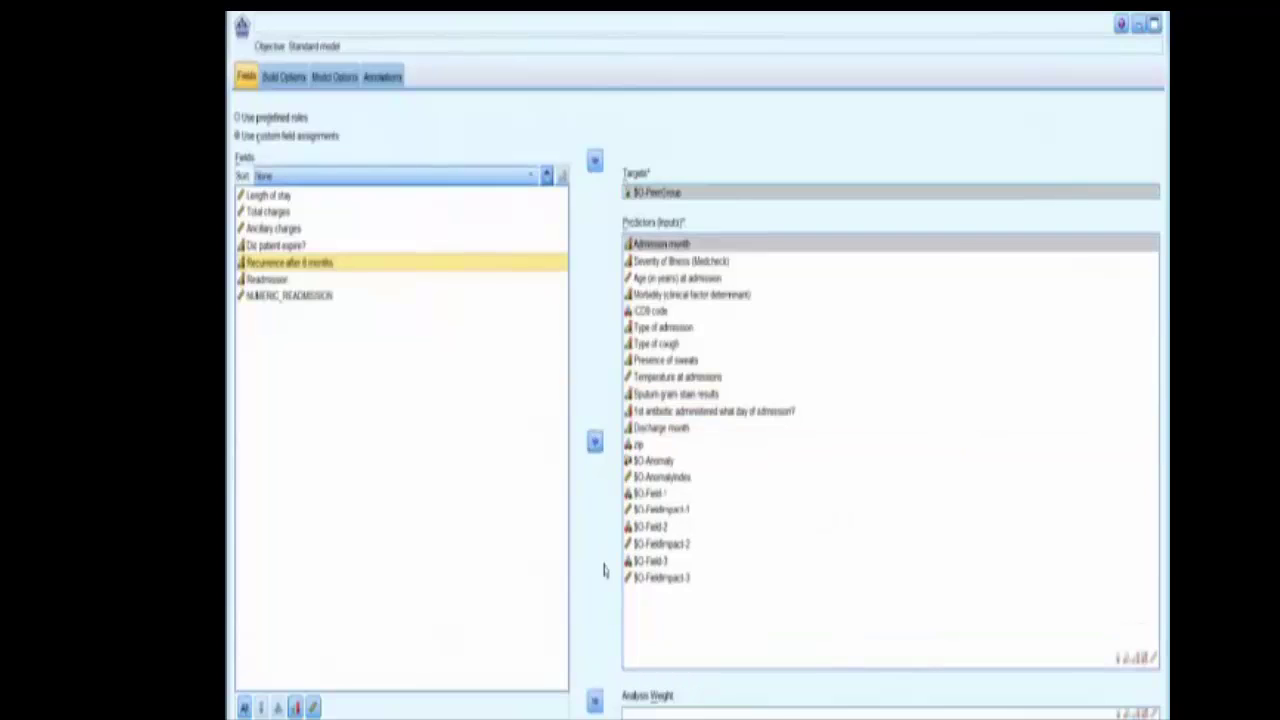
Remove all remaining $O- fields, from $O-Anomaly to $O-FieldImpact-3, from the CHAID node's predictors
left_click(680, 461)
key("shift+Up")
key("shift+Down")
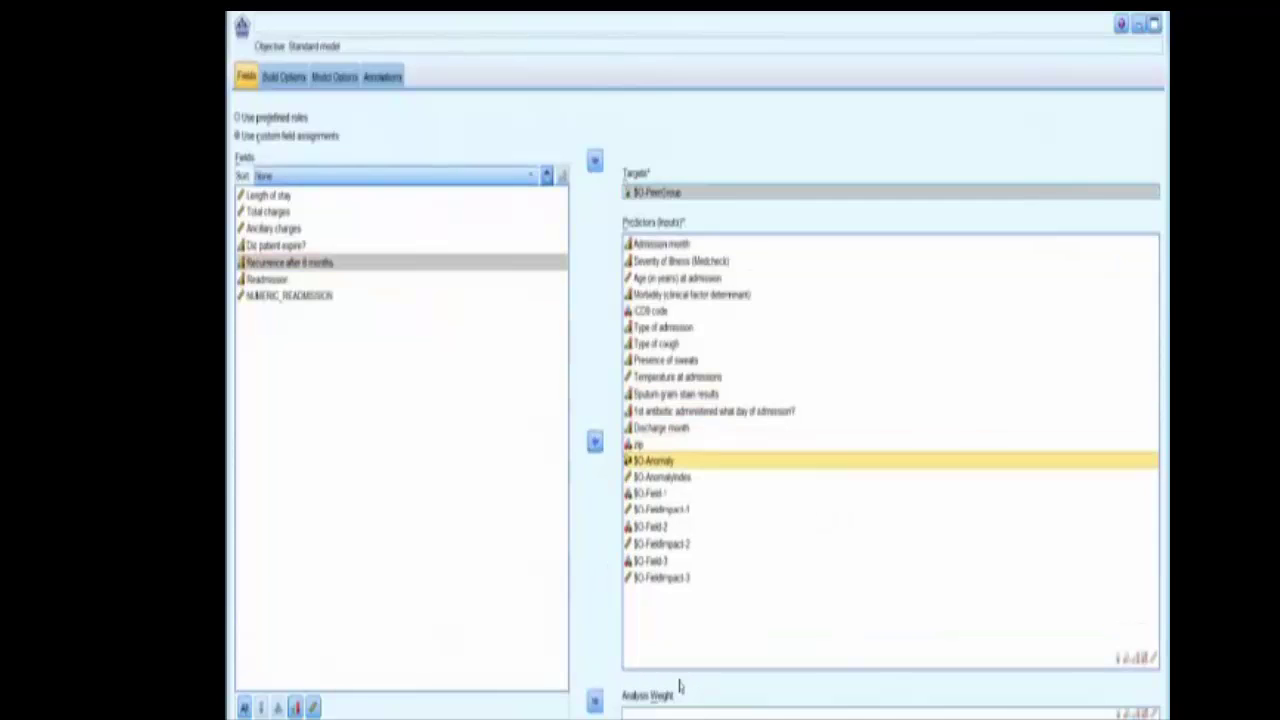
key("shift+Down")
key("shift+Down")
key("shift+Down")
key("shift+Down")
key("shift+Down")
key("shift+Down")
key("shift+Down")
key("Tab")
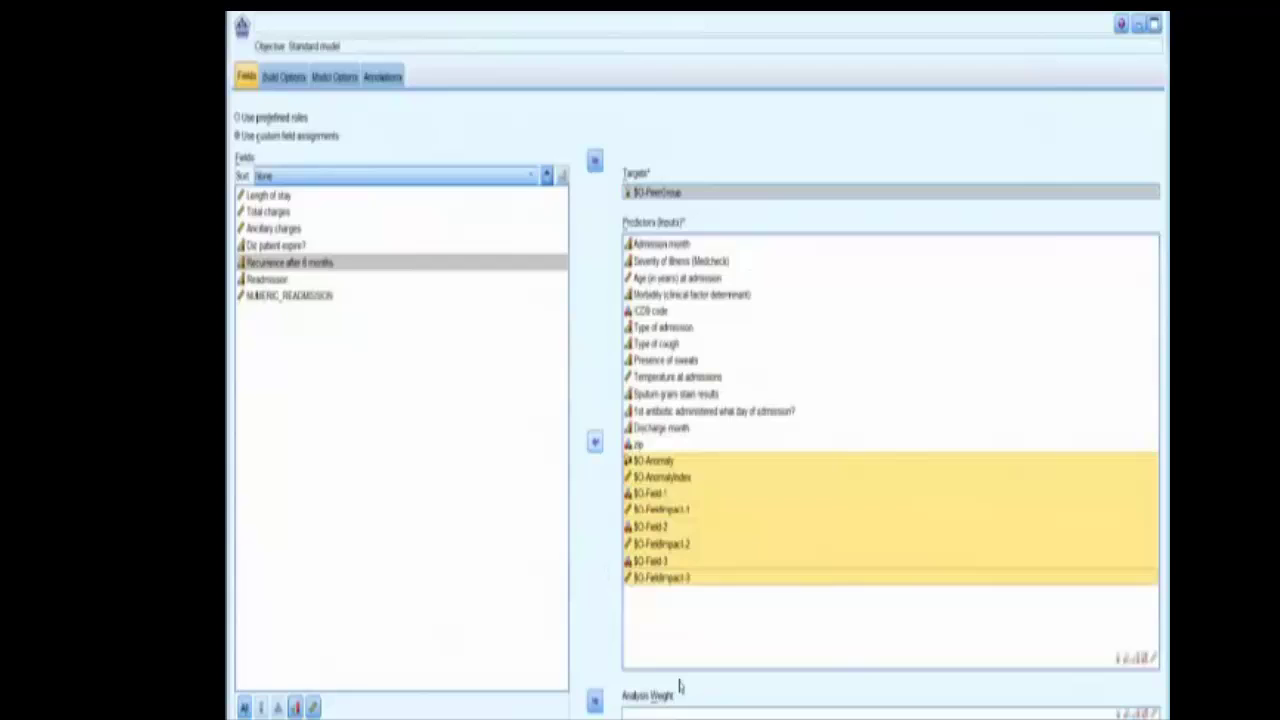
key("space")
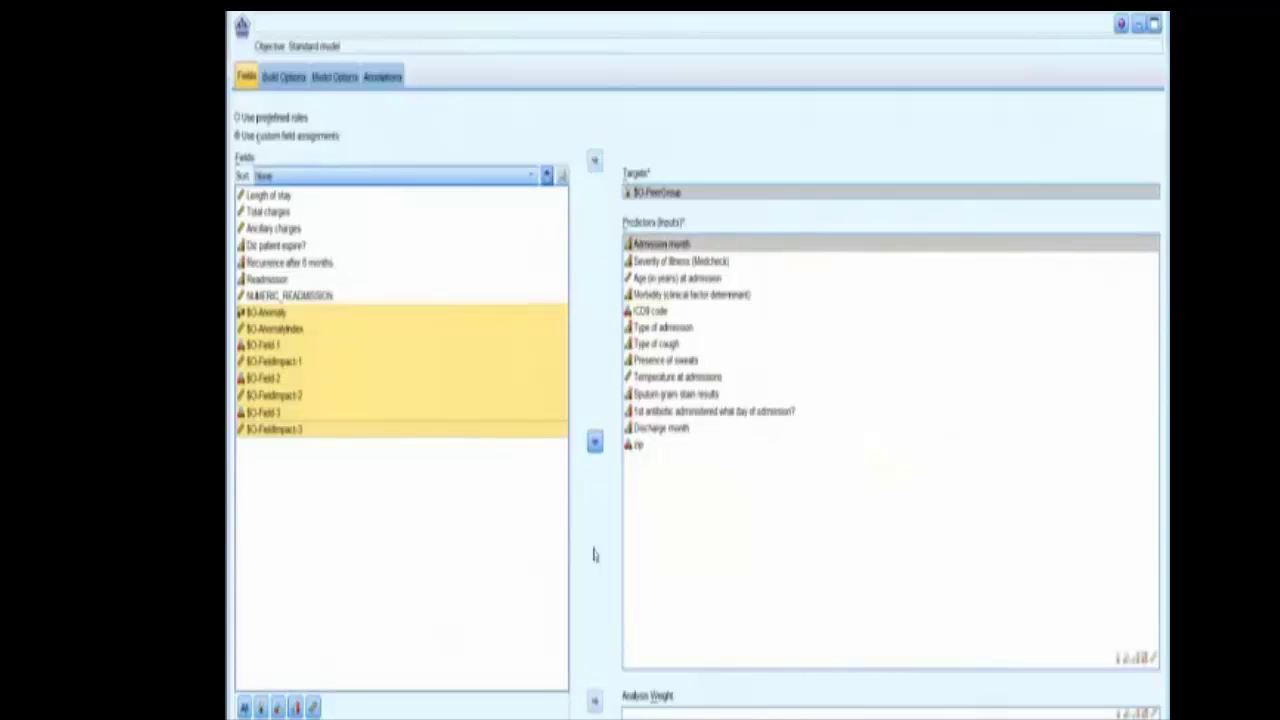
Run CHAID as an interactive tree session, showing both tables and graphs in the enlarged tree nodes
left_click(284, 76)
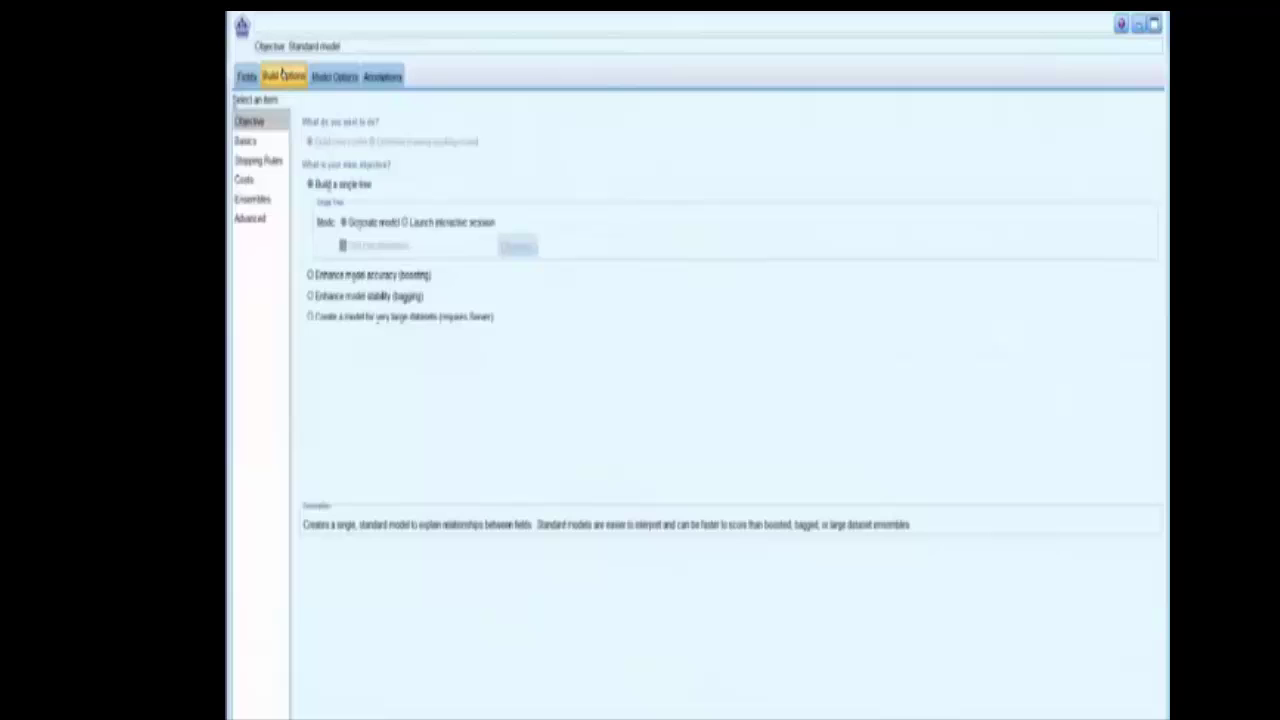
left_click(406, 223)
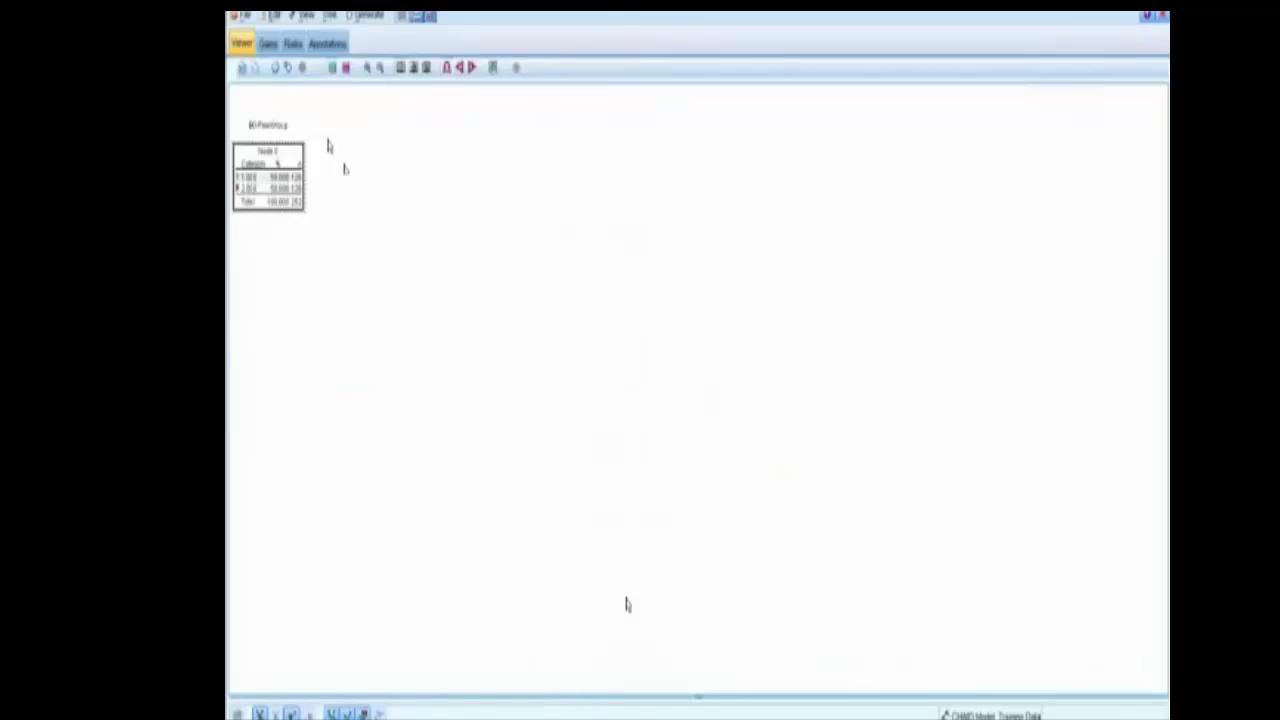
left_click(427, 68)
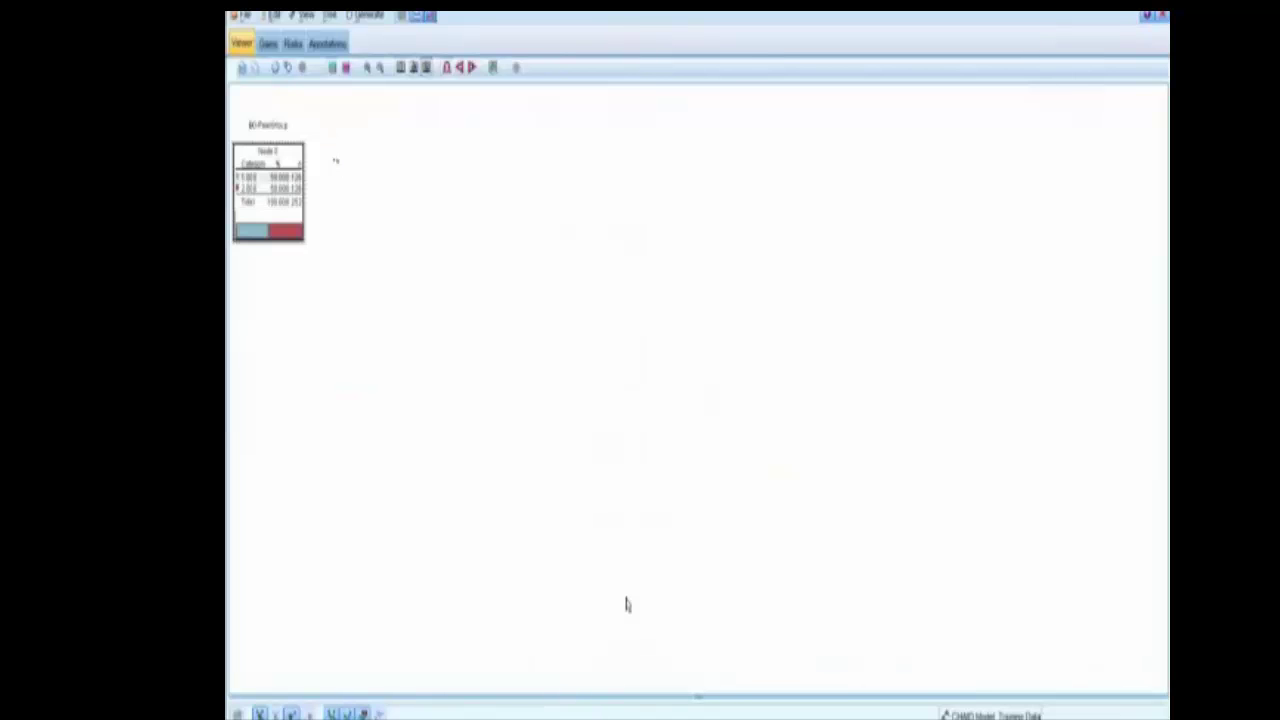
left_click(367, 68)
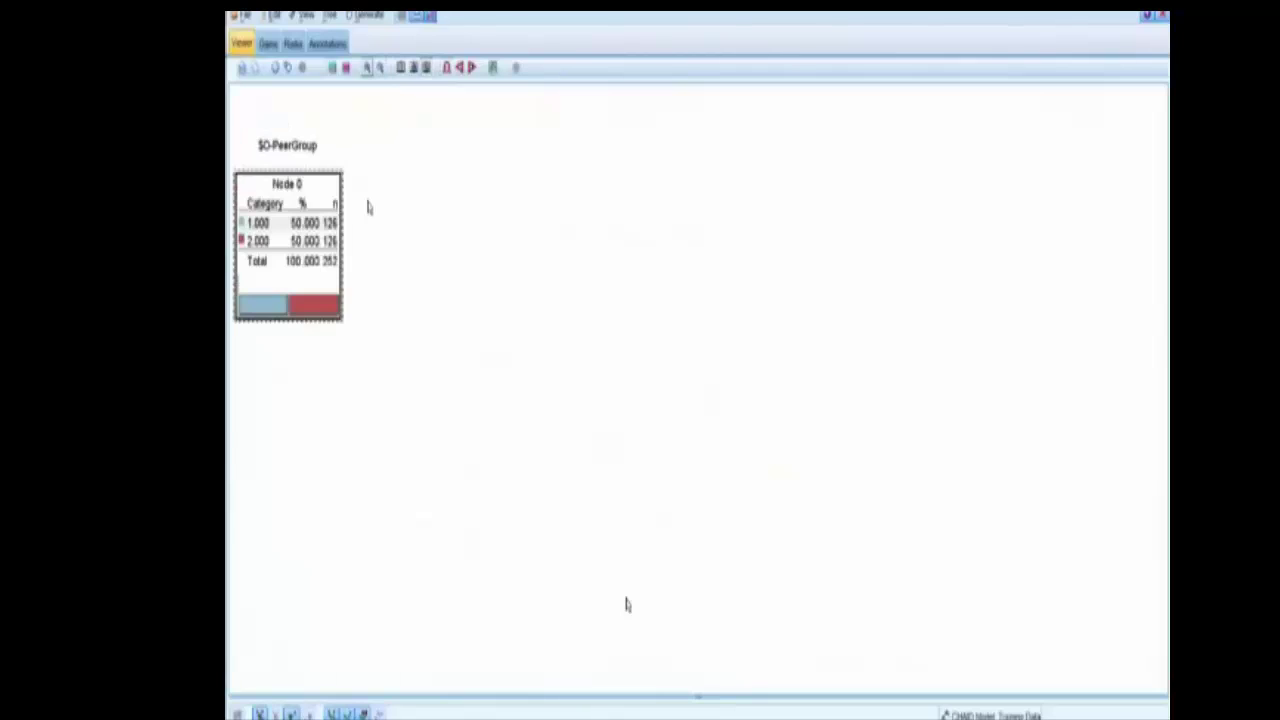
Split the root node by Severity of Illness (Medcheck) with the automatic split and inspect the child nodes
left_click(363, 713)
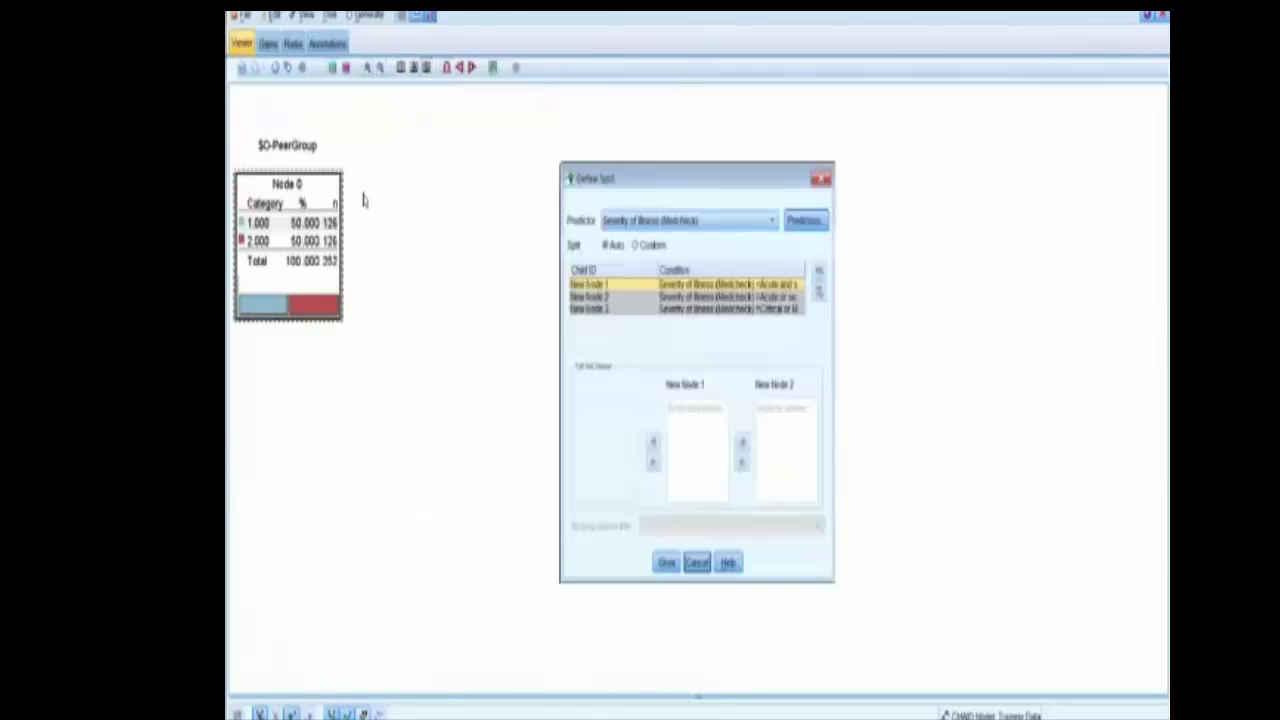
left_click(666, 562)
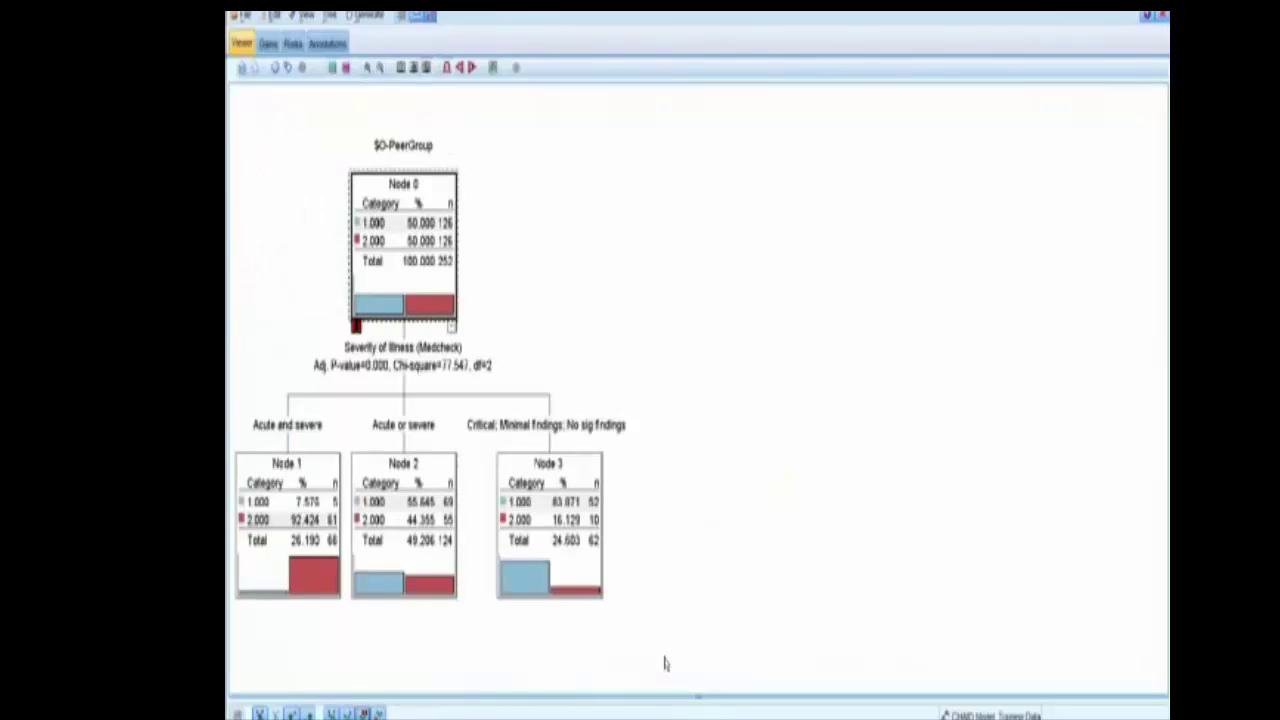
key("Down")
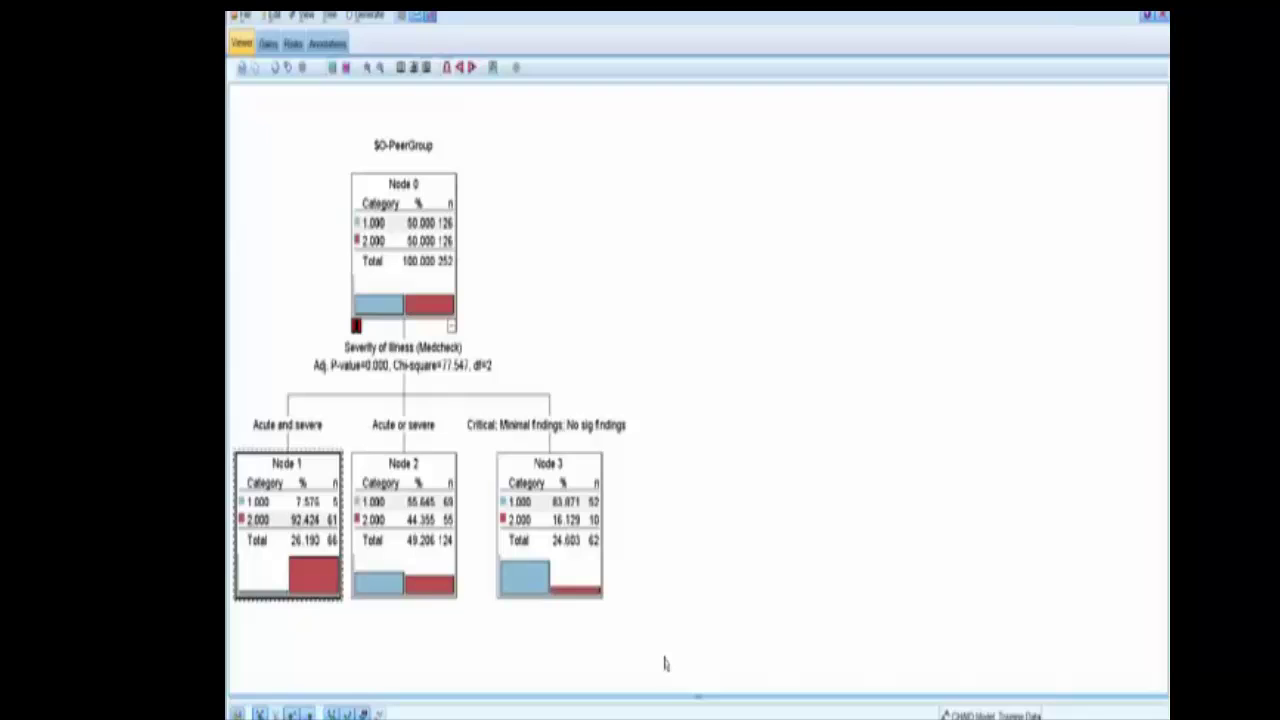
key("Right")
key("Right")
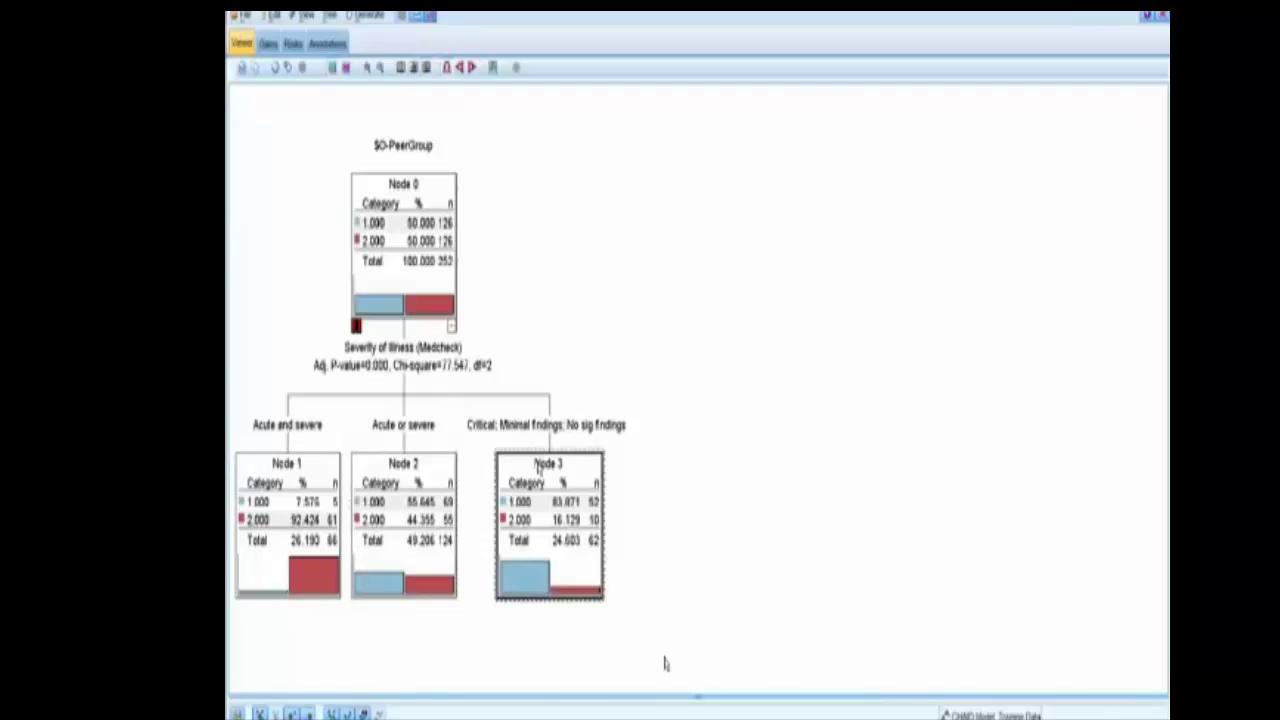
Grow the remaining branches of the CHAID tree and inspect its overall structure in an enlarged tree map
key("Left")
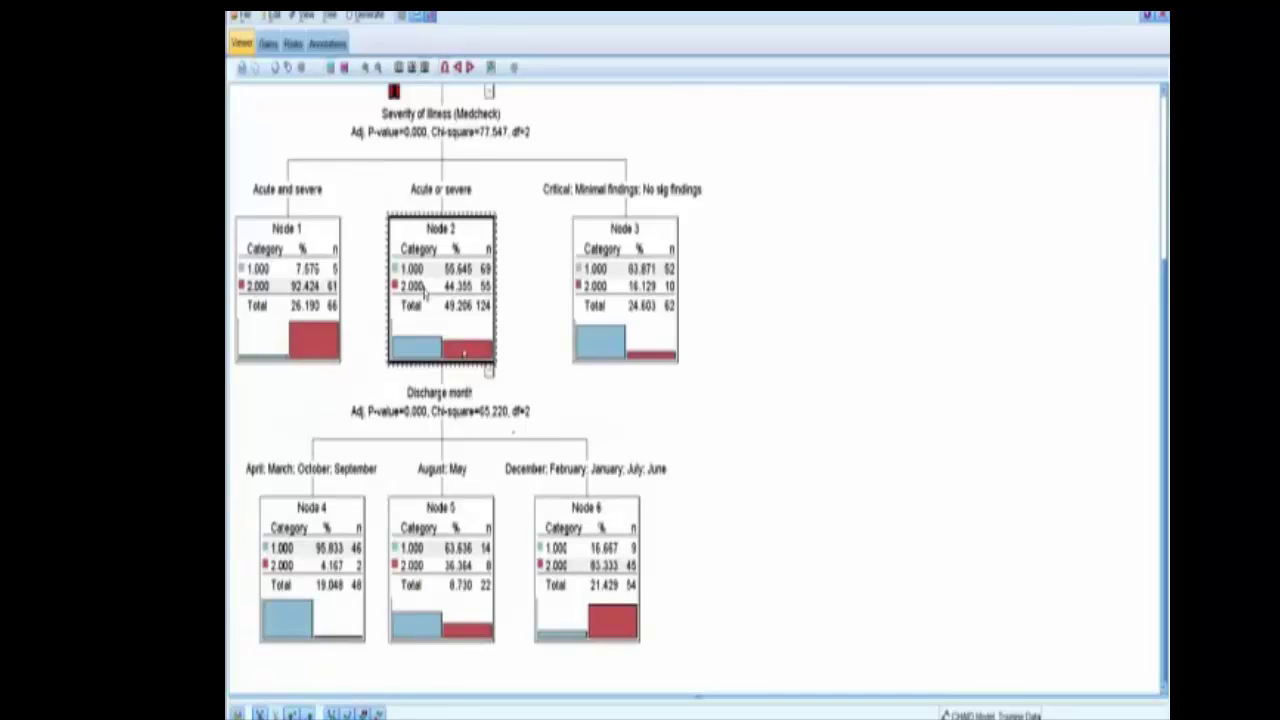
left_click(587, 540)
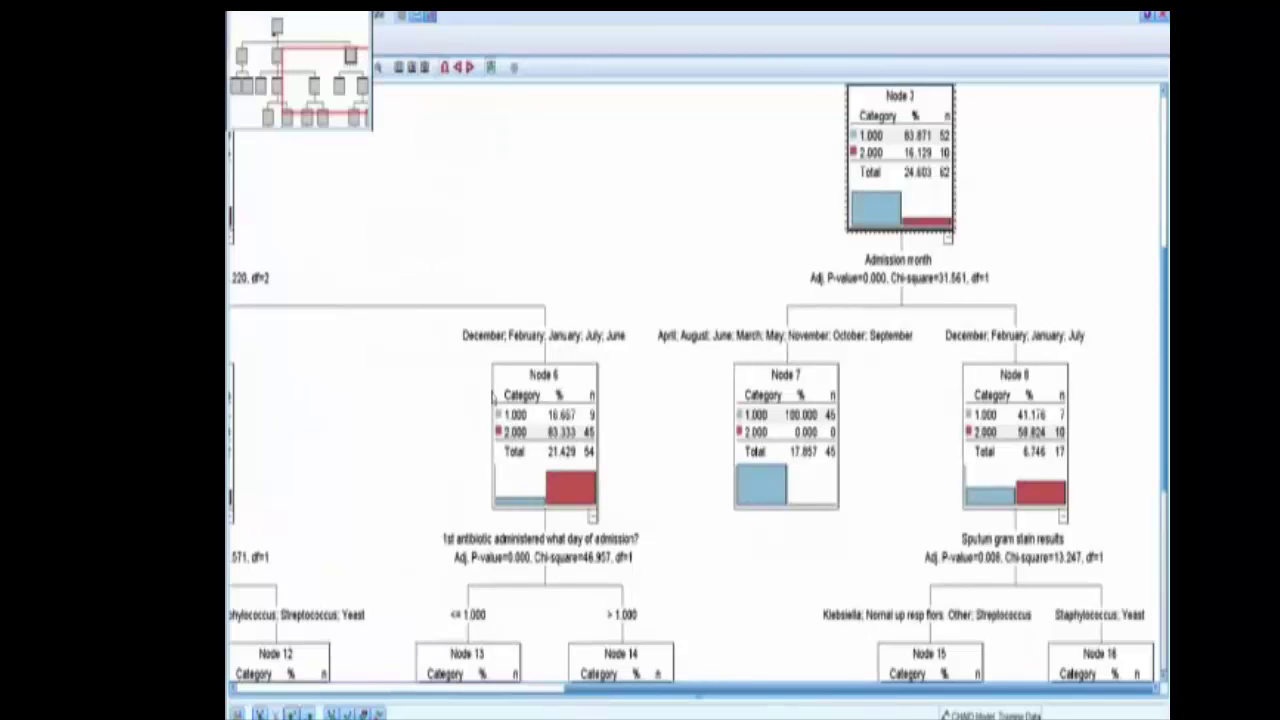
left_click_drag(372, 130, 1138, 719)
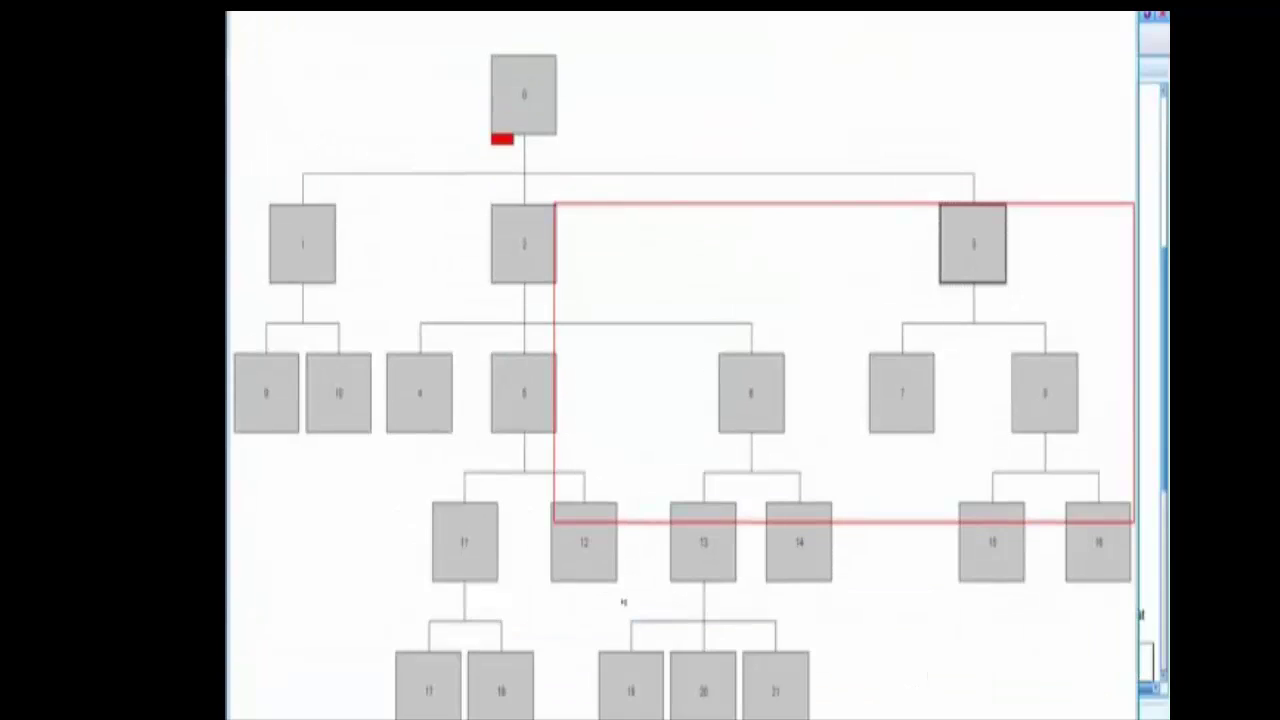
left_click_drag(844, 362, 832, 557)
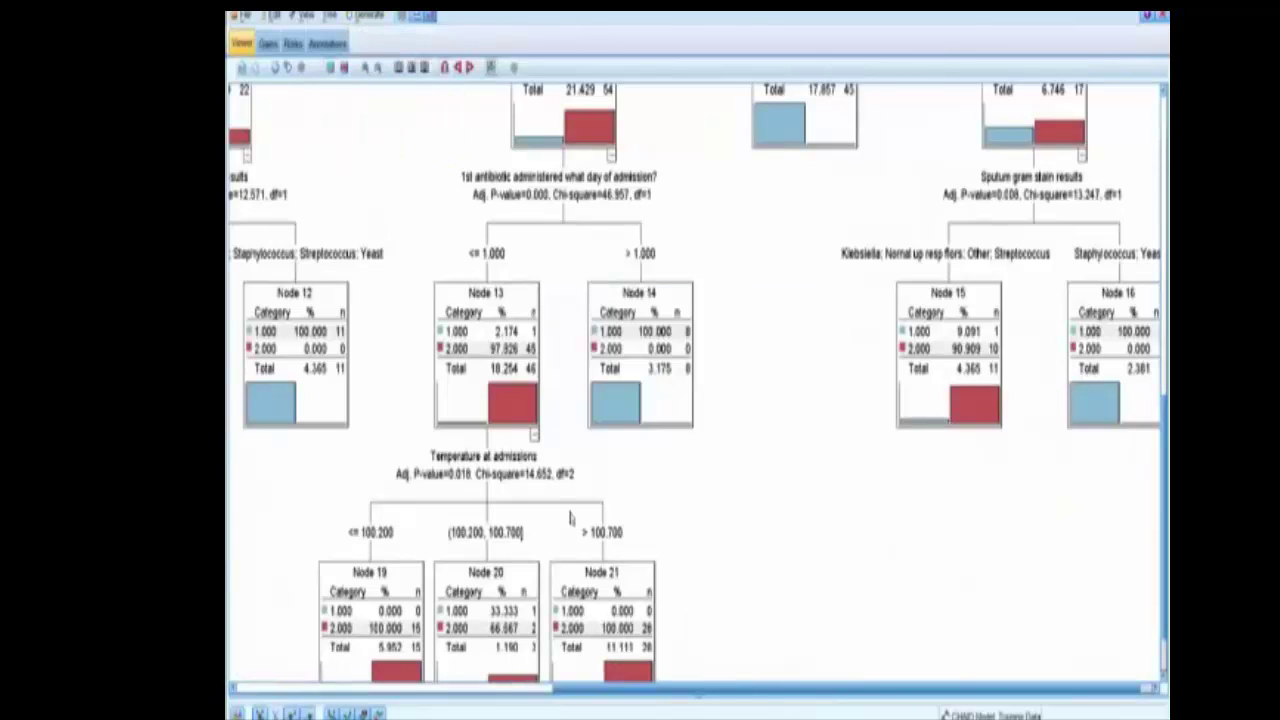
Generate a rule set from the CHAID tree, place the $O-PeerGroupRS model in empty canvas space and open it enlarged
key("alt+F4")
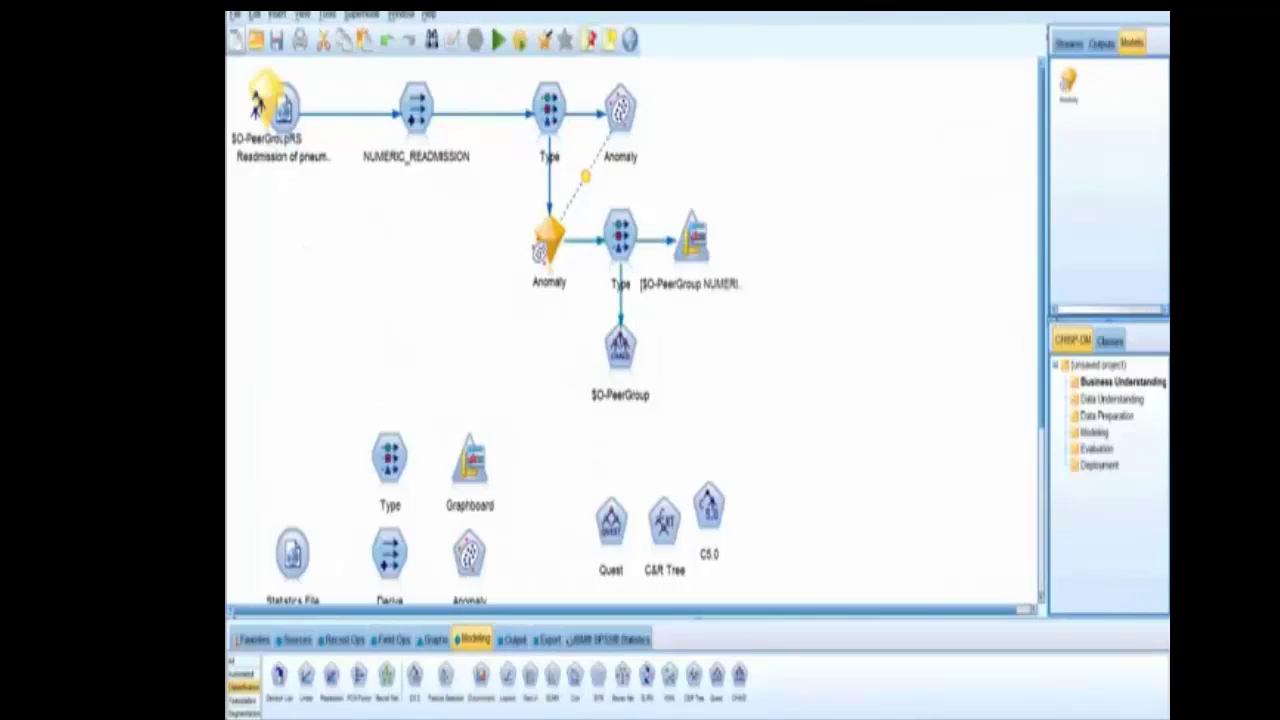
left_click_drag(258, 103, 832, 172)
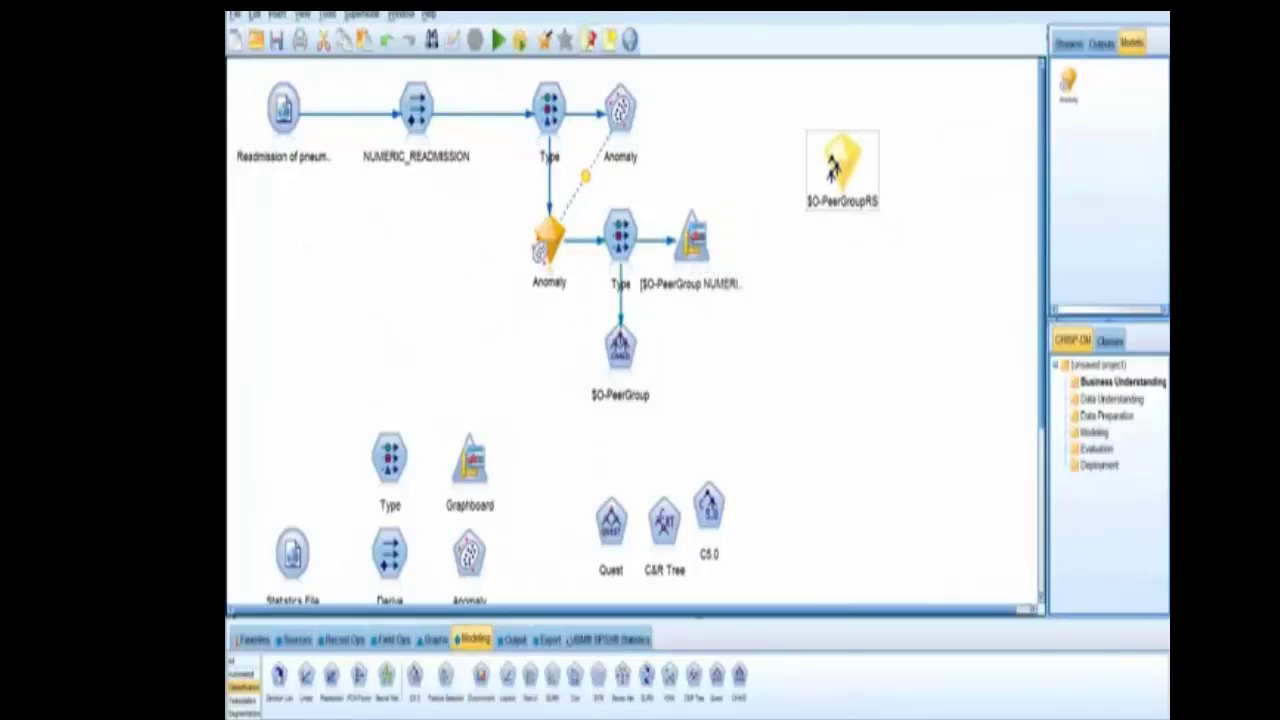
double_click(832, 172)
left_click(1095, 171)
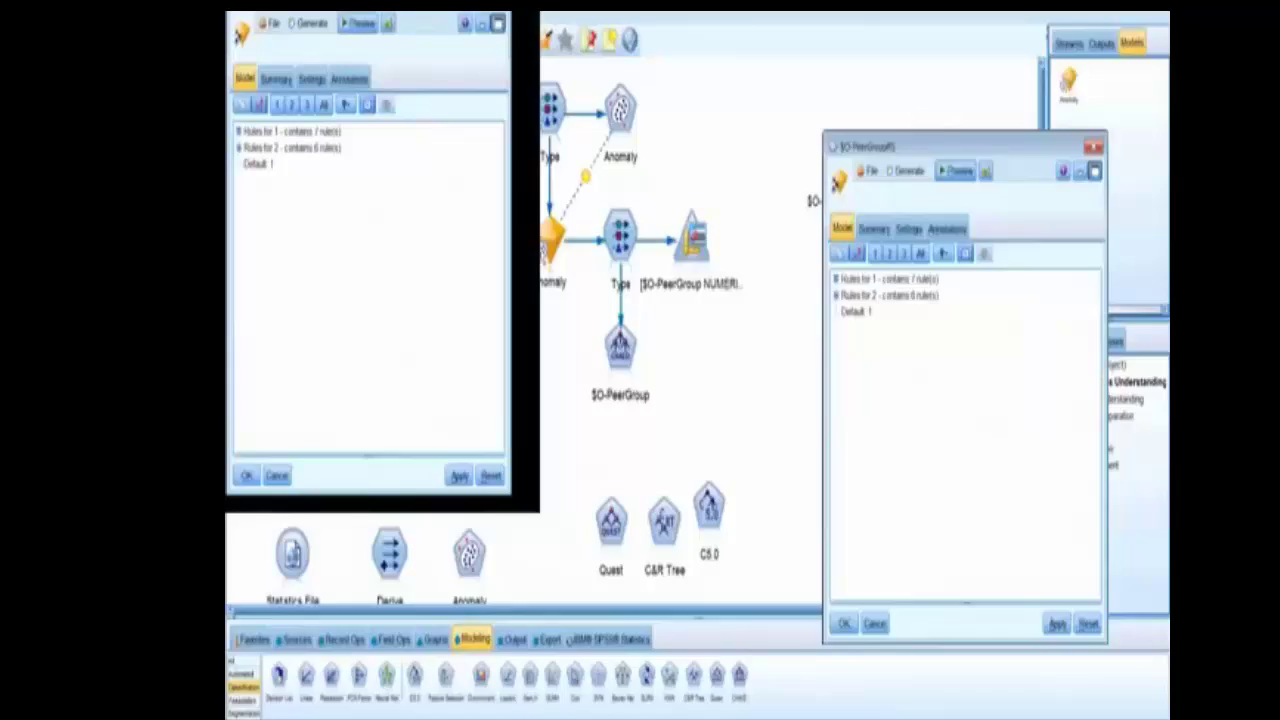
Examine the full conditions of the rules for group 2 with their instance and confidence figures, collapsing the rules for group 1
left_click(239, 148)
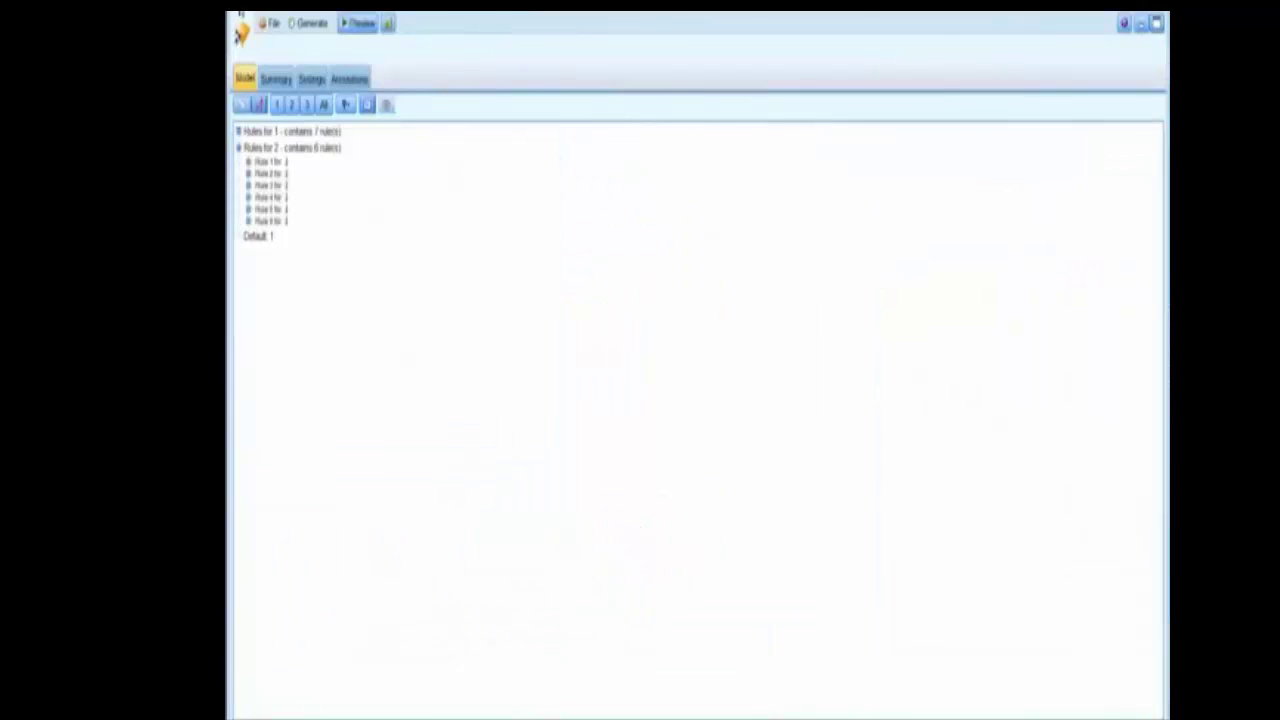
left_click(292, 104)
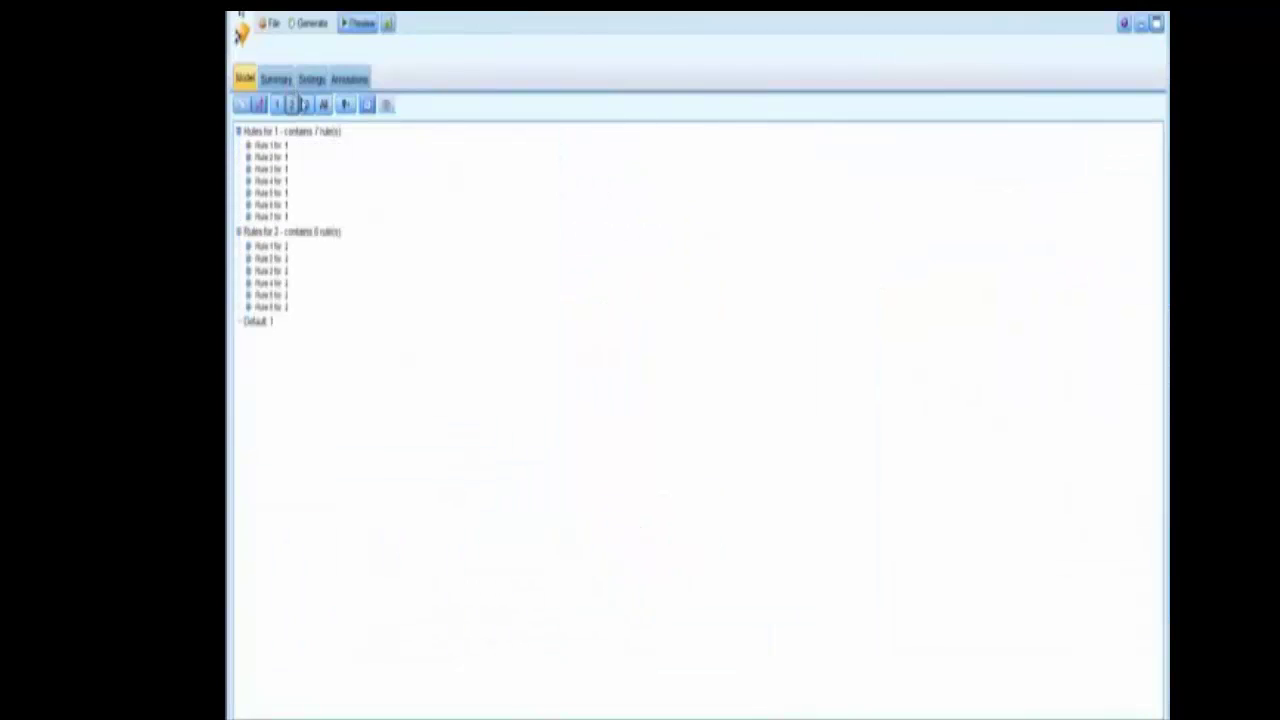
left_click(306, 104)
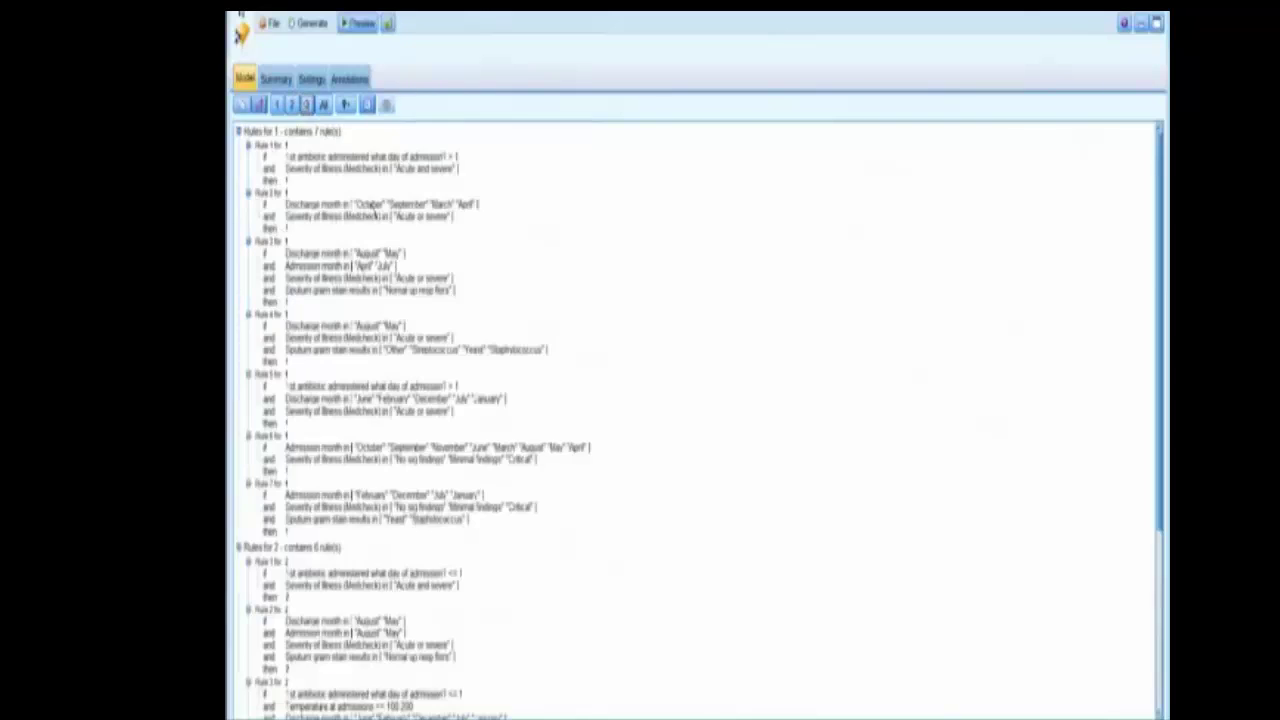
left_click(239, 132)
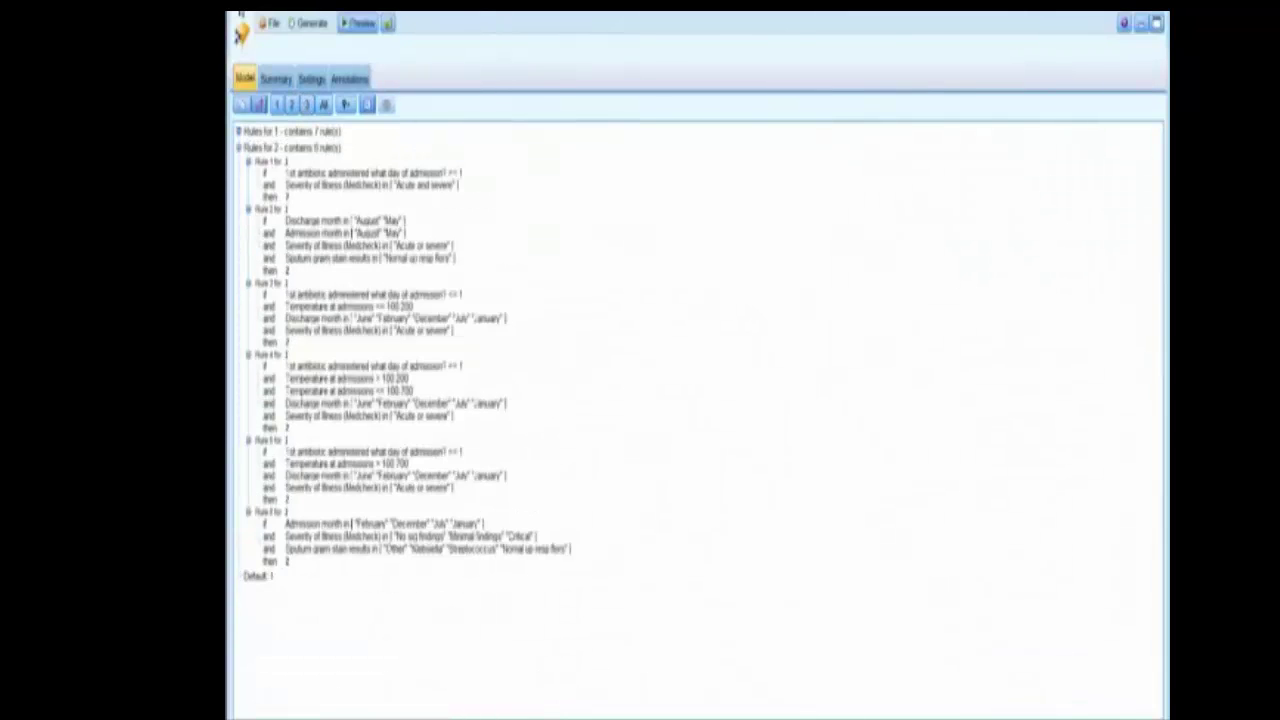
left_click(366, 104)
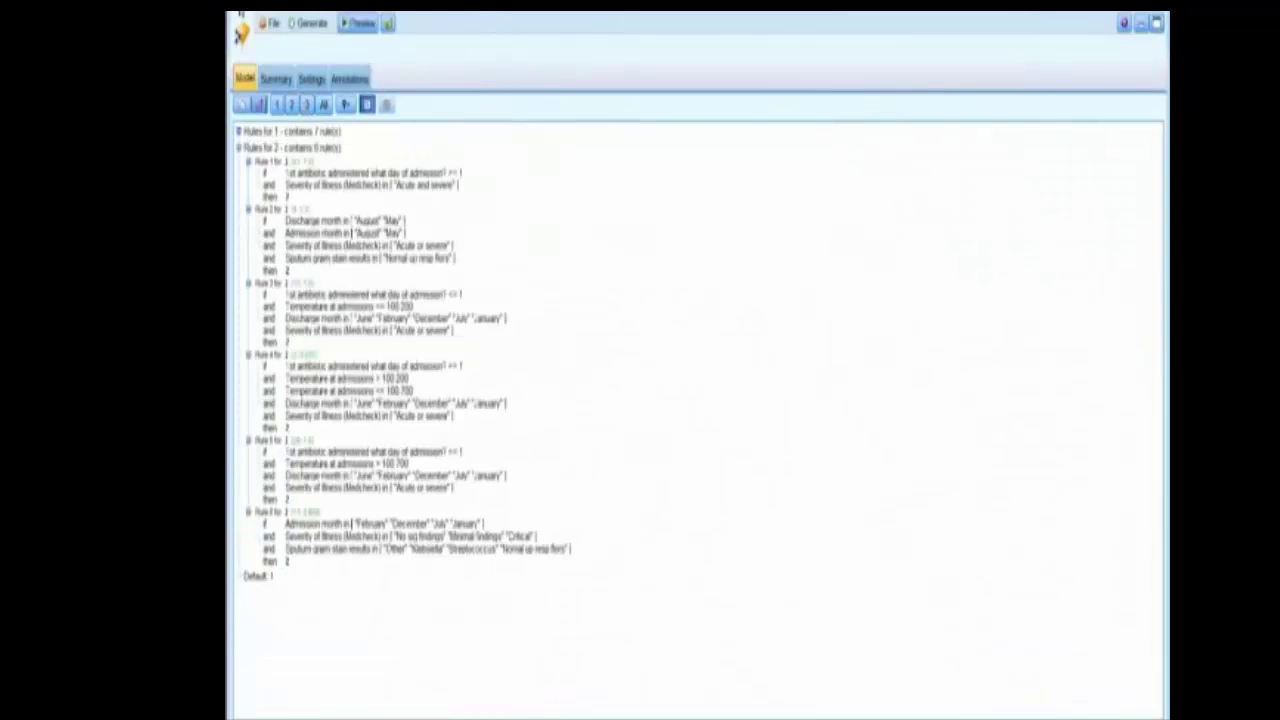
left_click(404, 258)
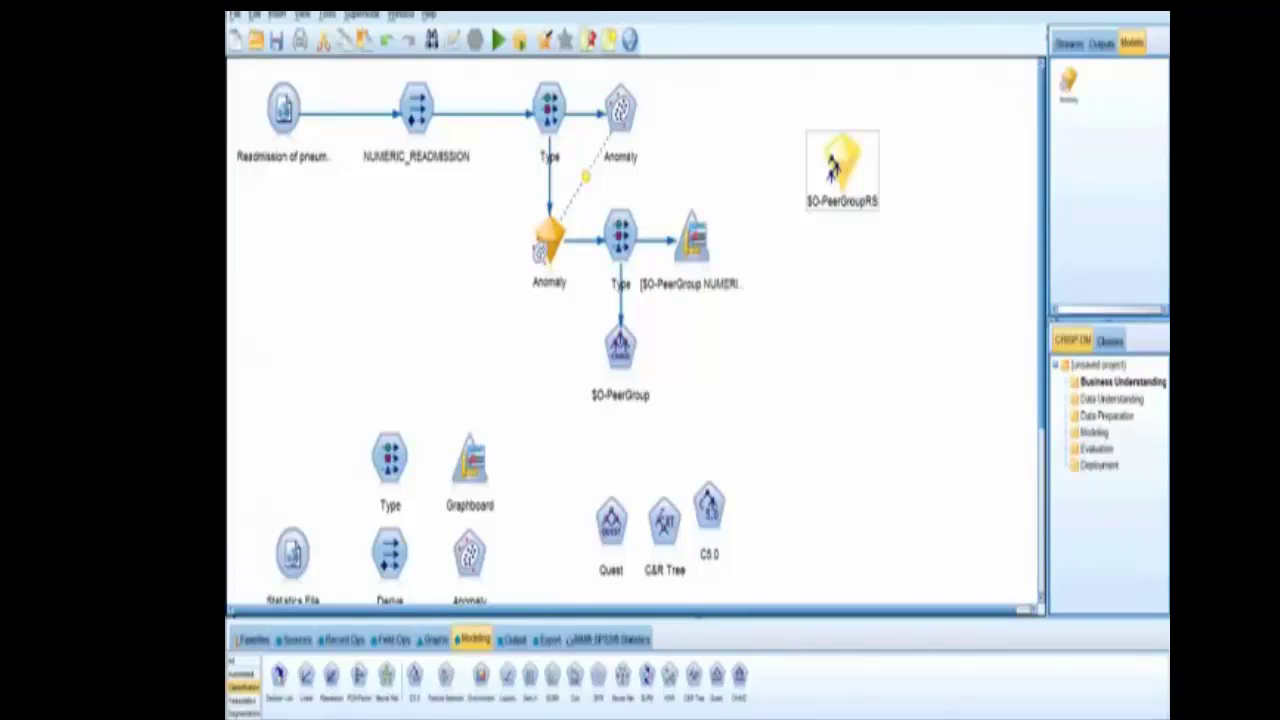
Generate a Rule Trace node from the $O-PeerGroupRS rule set and place it beside the CHAID node, below the second Type node
left_click_drag(620, 347, 593, 355)
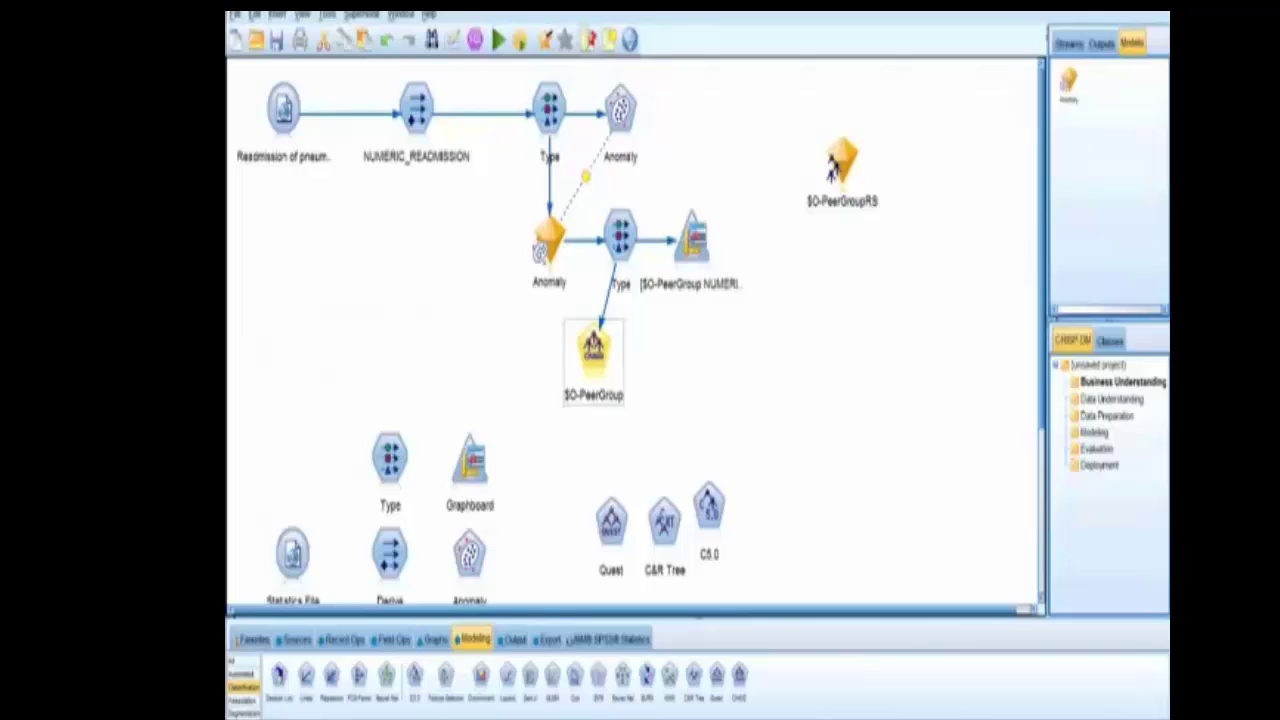
double_click(838, 165)
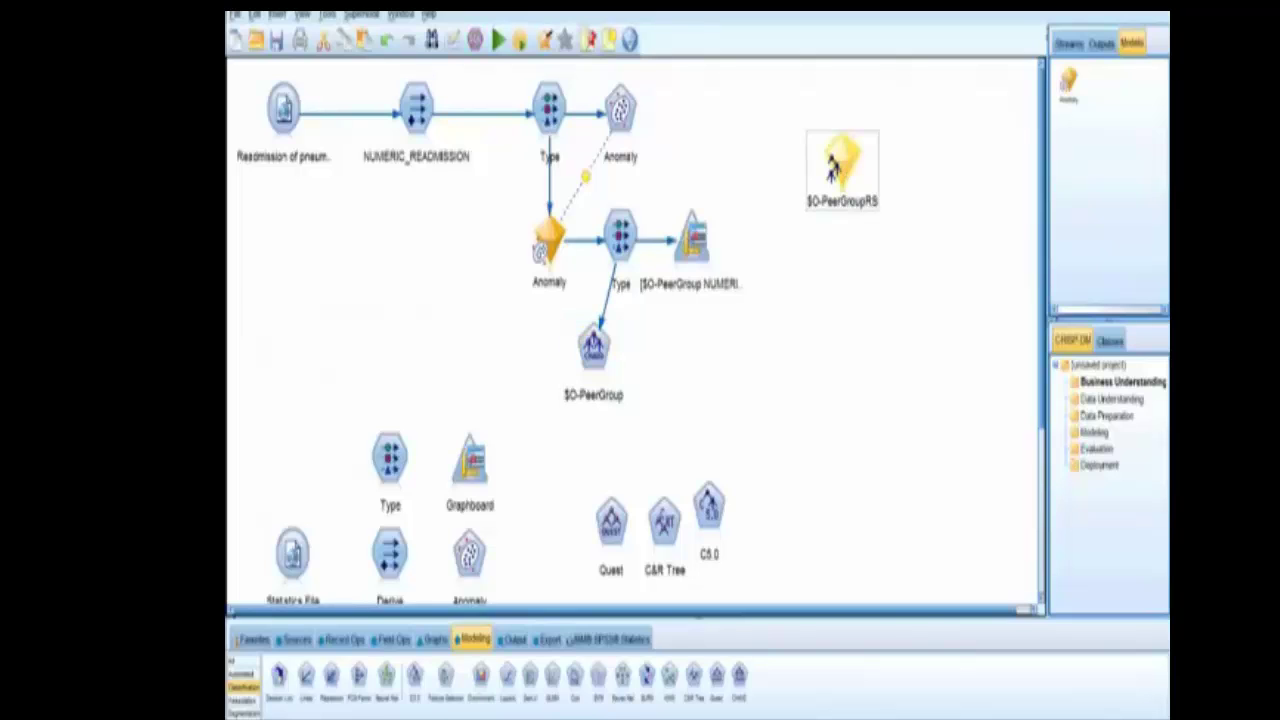
left_click(310, 22)
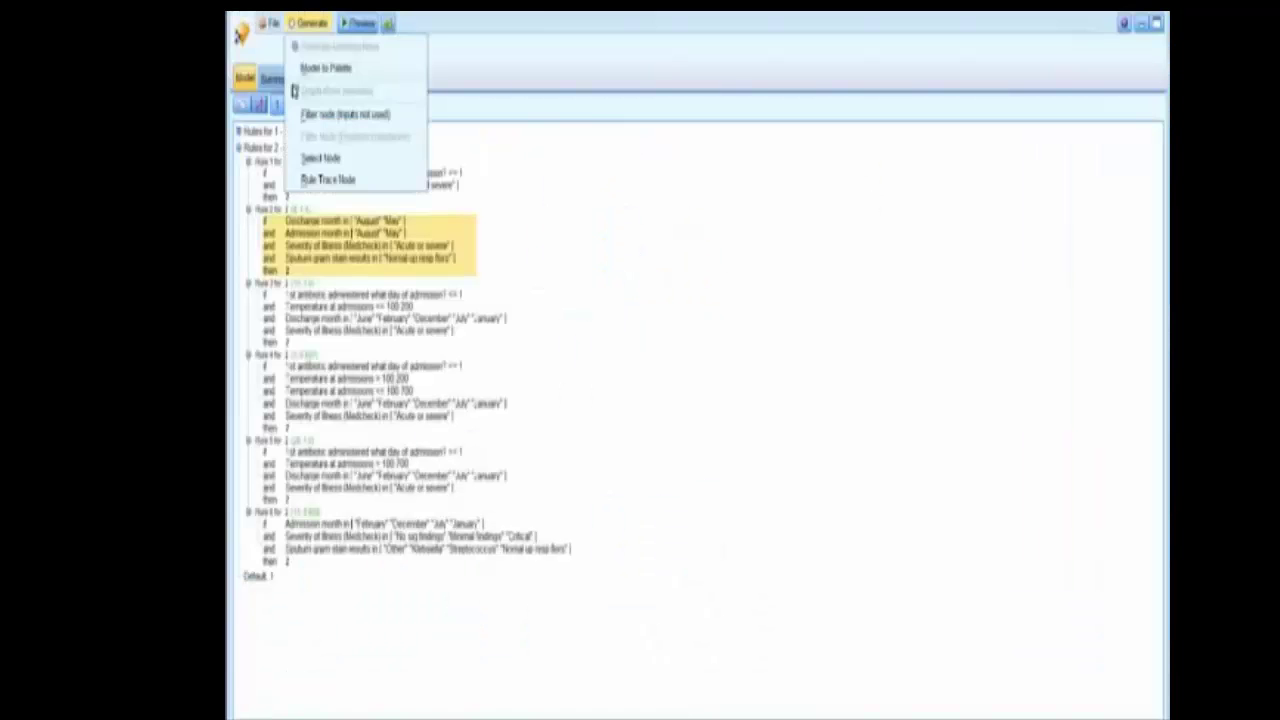
left_click(335, 158)
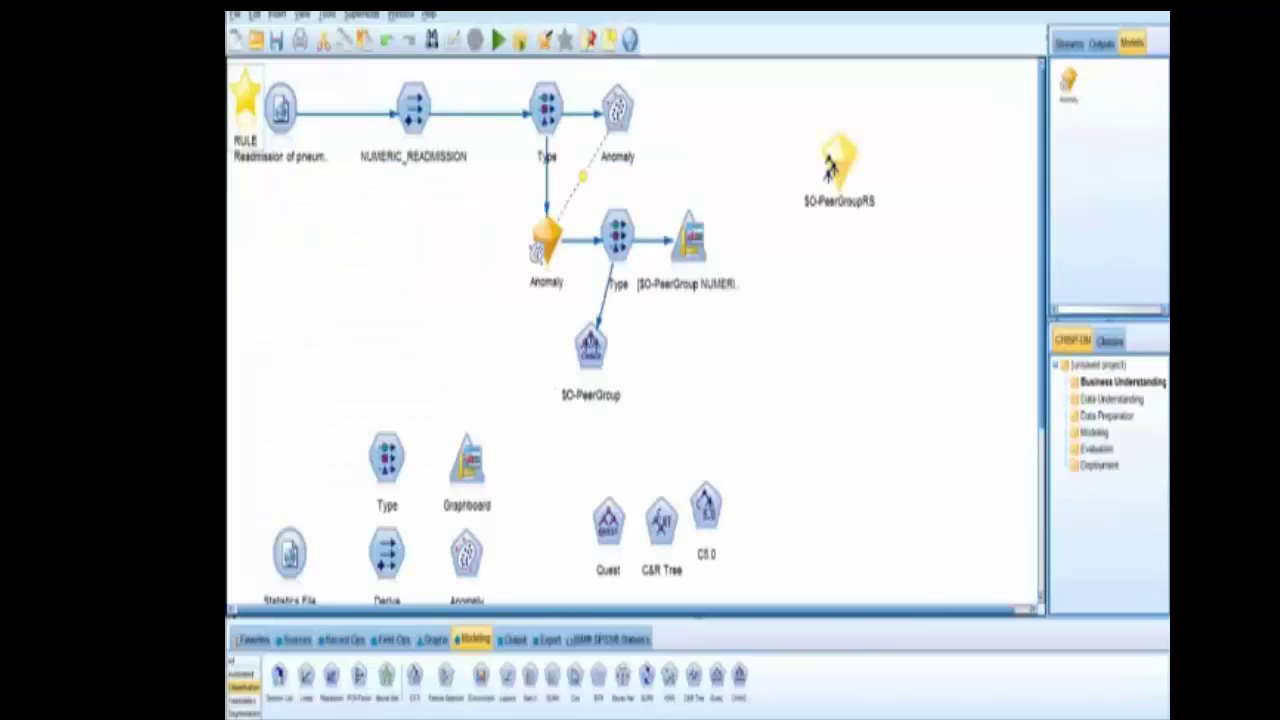
left_click(388, 237)
left_click_drag(246, 92, 662, 333)
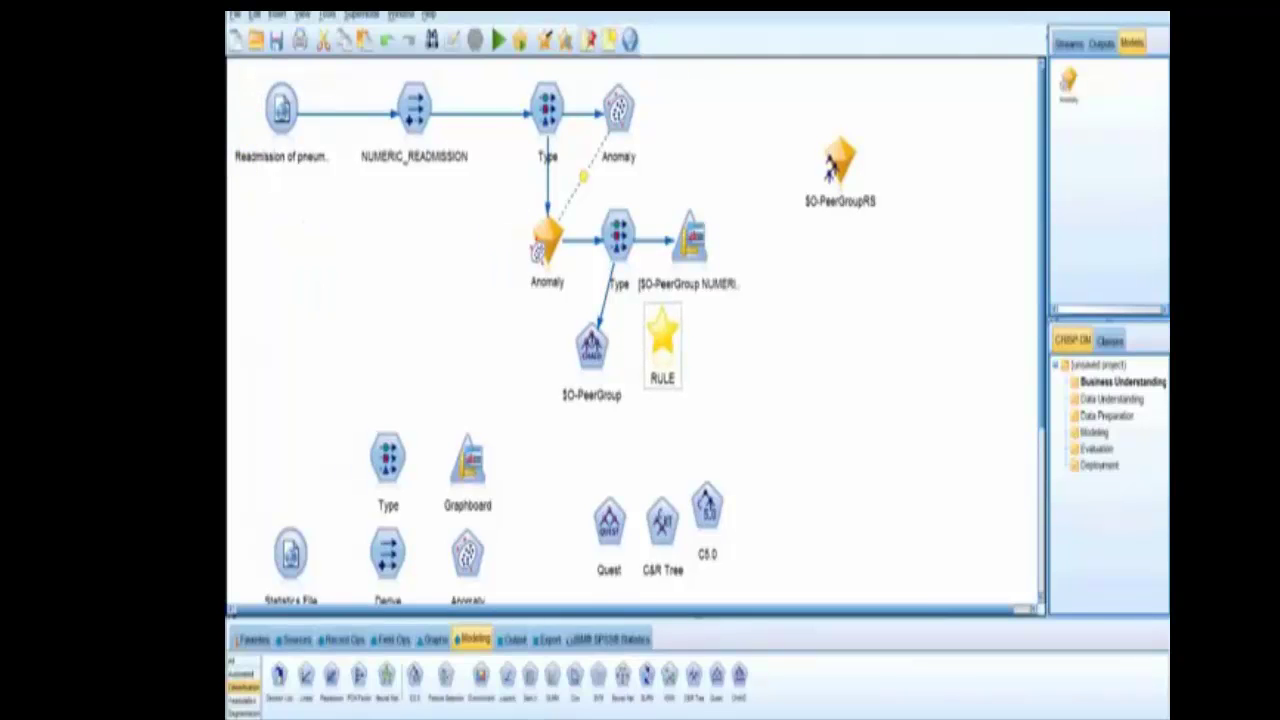
Connect the second Type node to the RULE node and attach a new Type node that reads in the RULE values
right_click(620, 235)
left_click(648, 272)
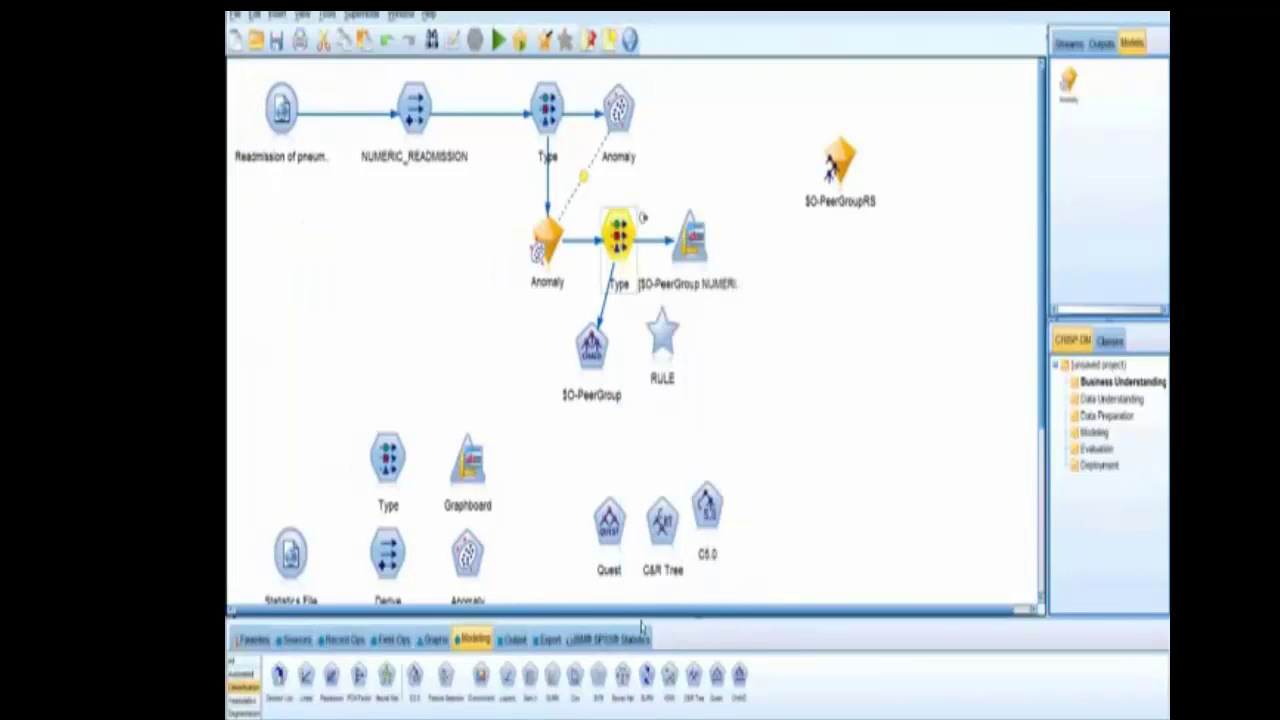
left_click(662, 338)
left_click(391, 640)
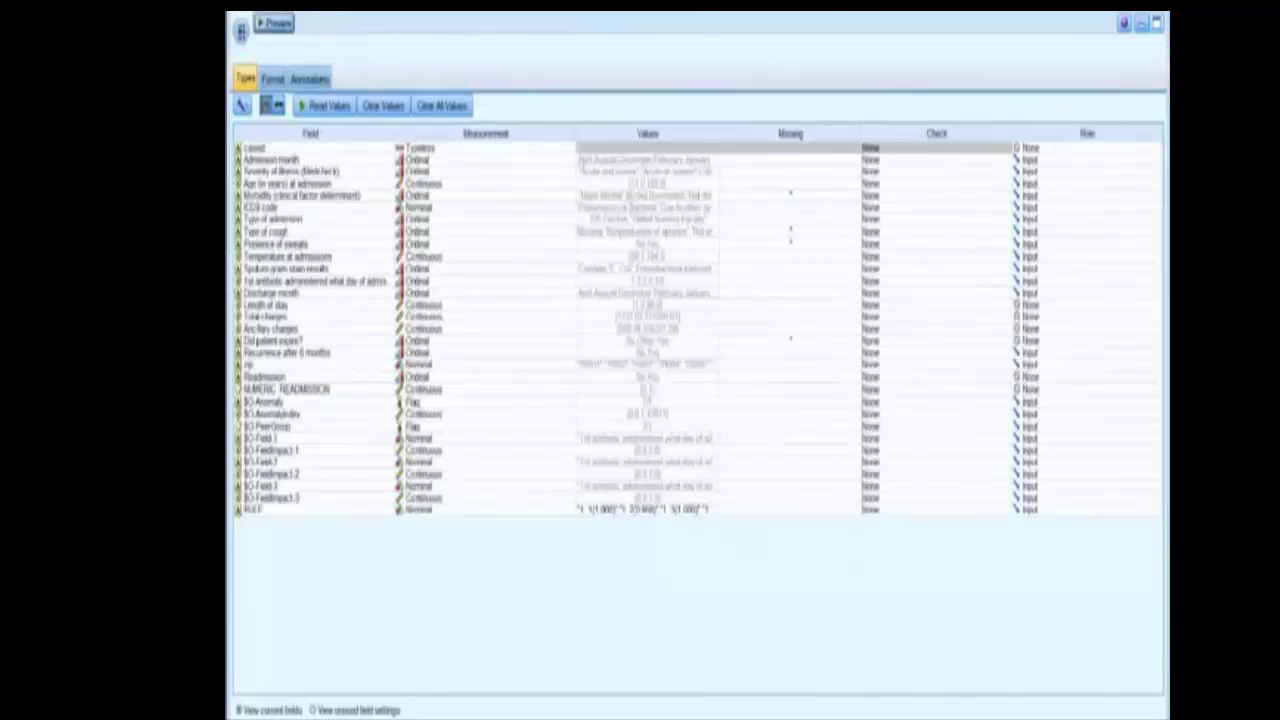
left_click(1156, 22)
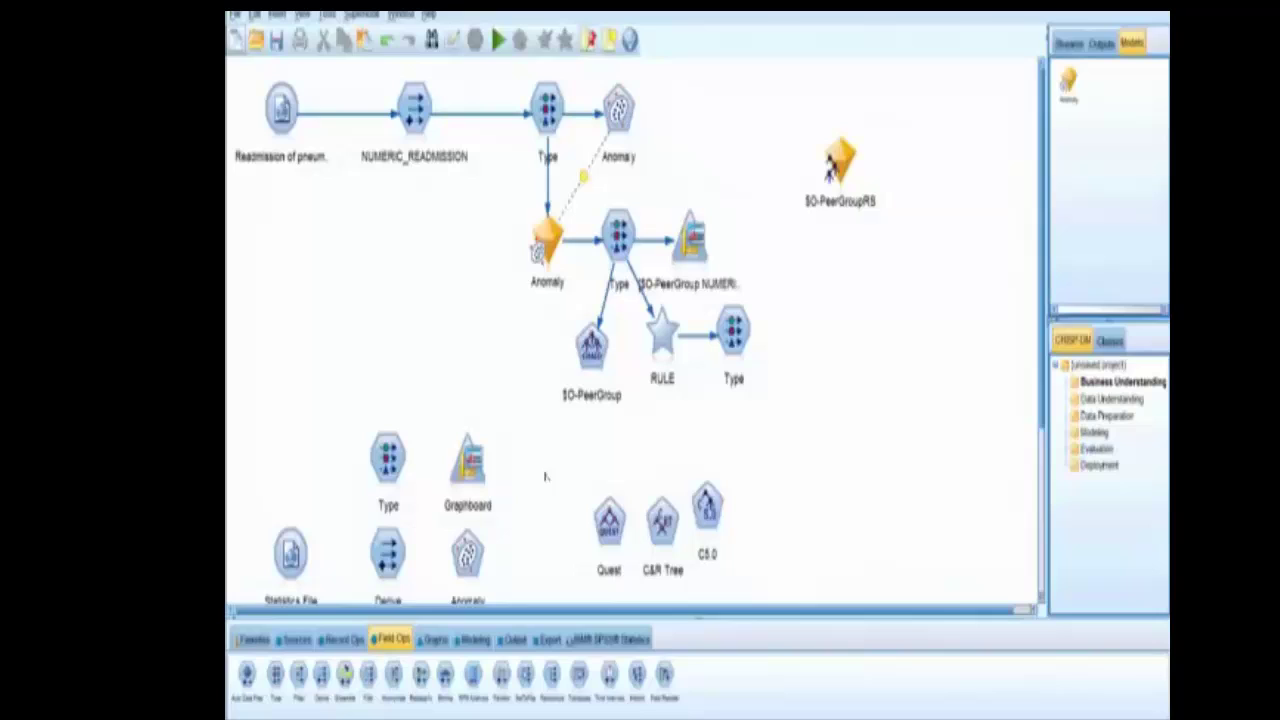
Add a Graphboard node after the new Type node and choose a Bar of Counts chart of RULE
left_click(434, 639)
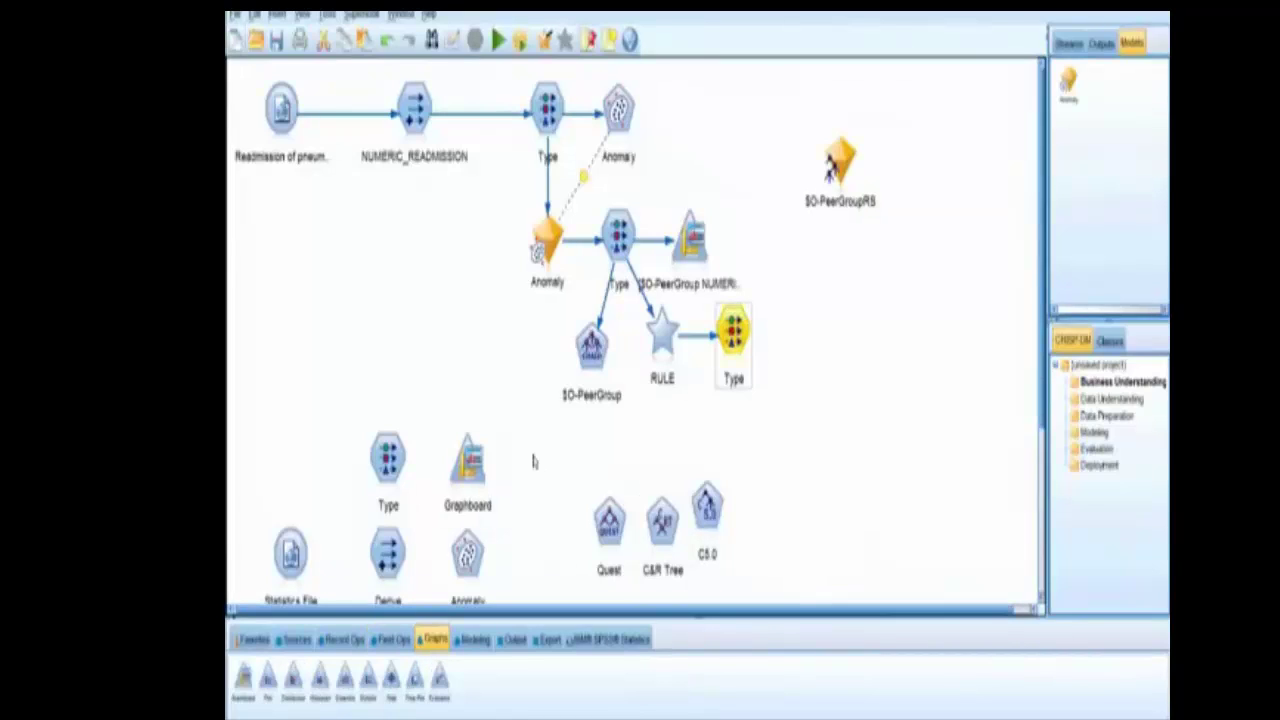
double_click(243, 680)
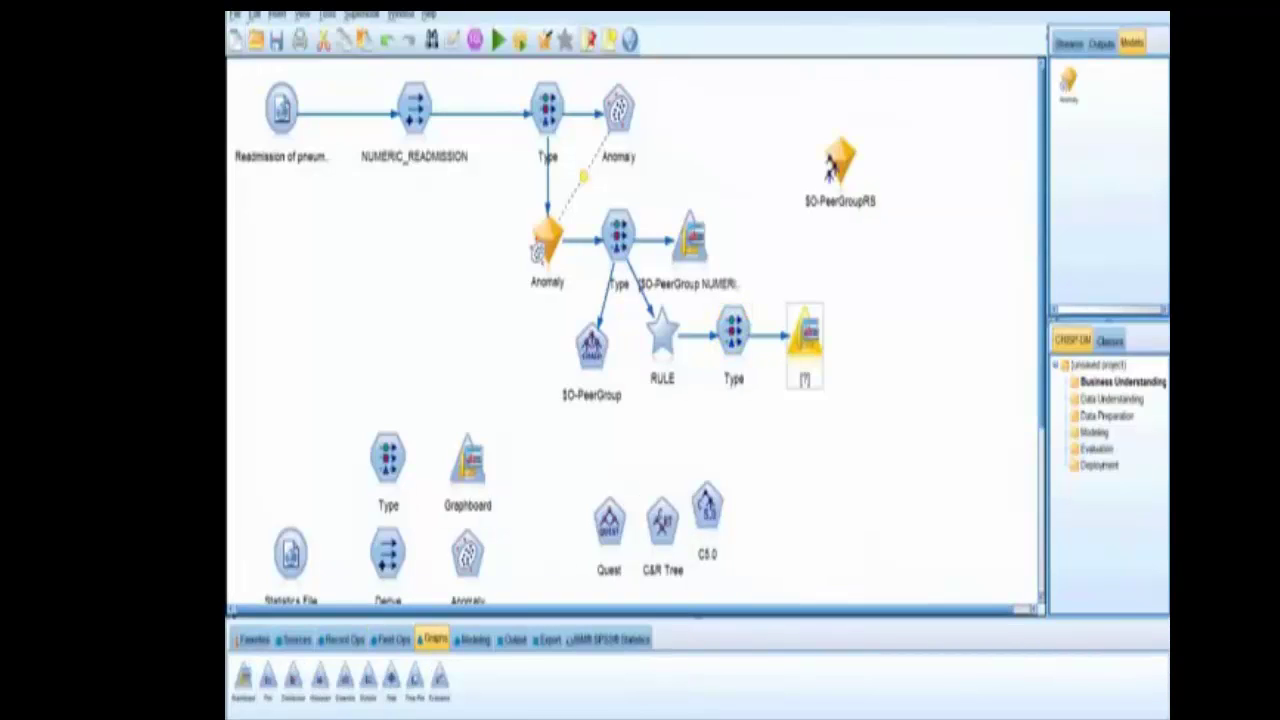
double_click(804, 335)
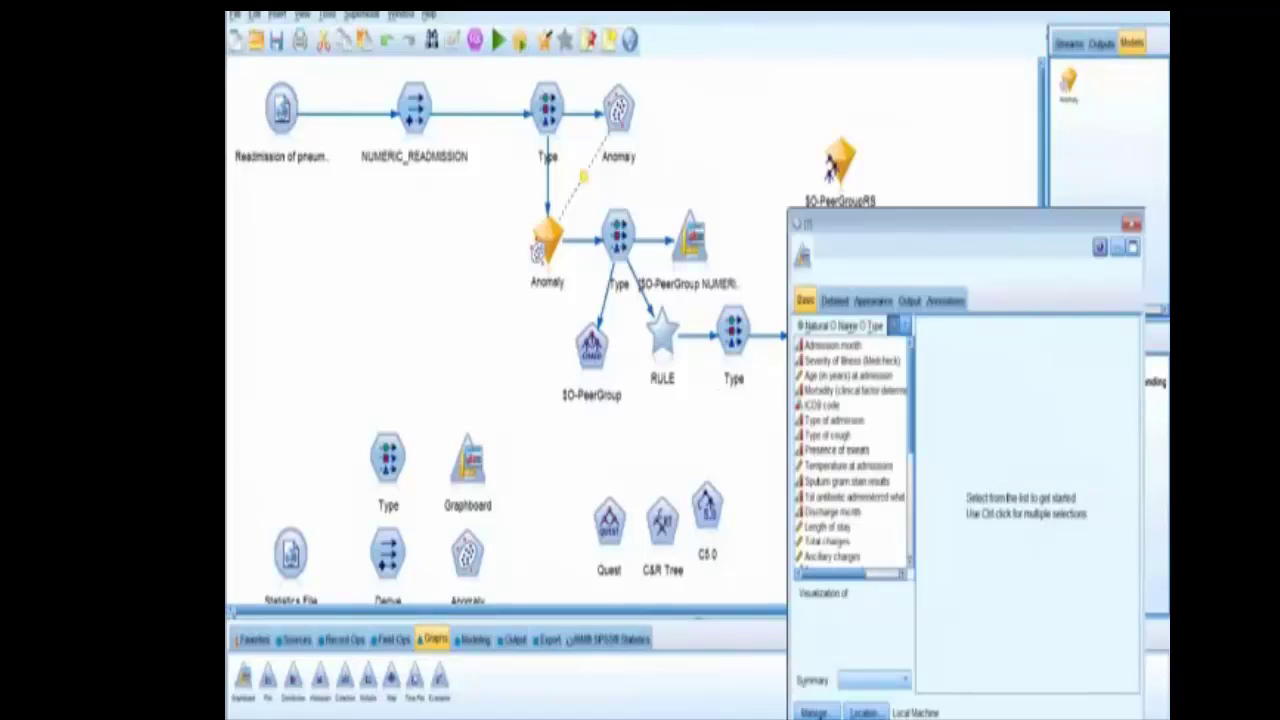
scroll(852, 450, "down", 5)
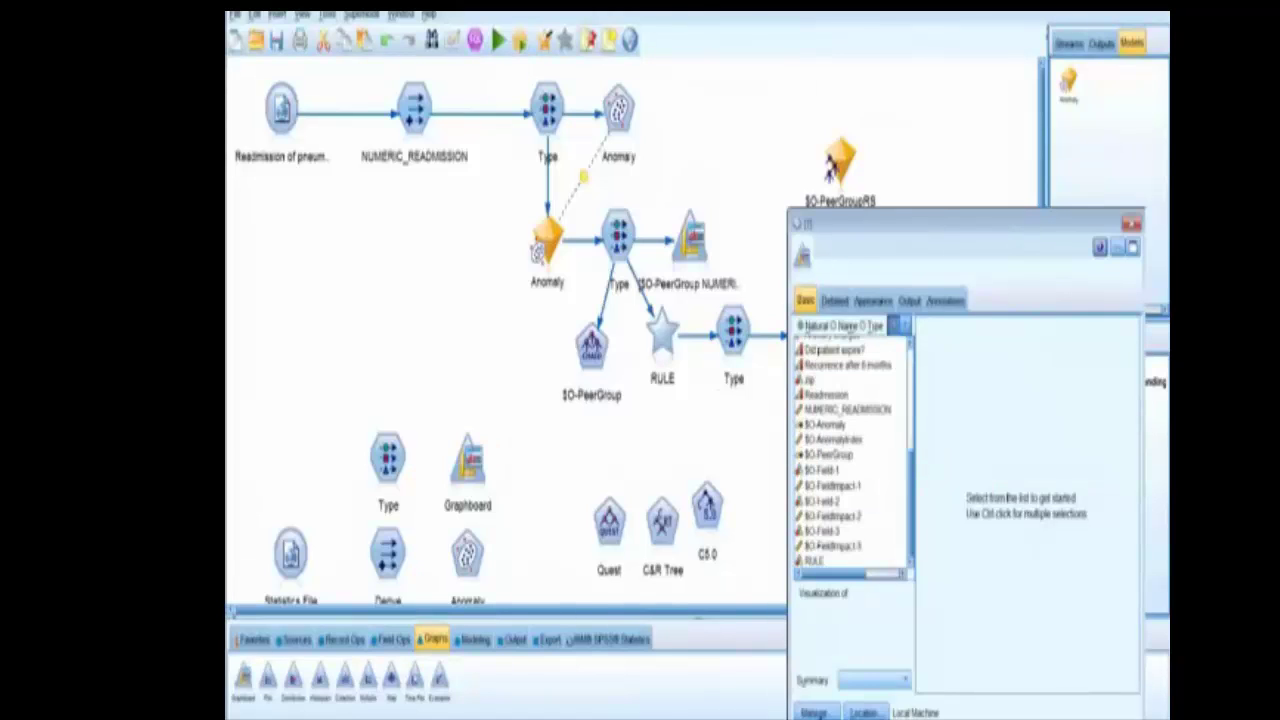
left_click(815, 561)
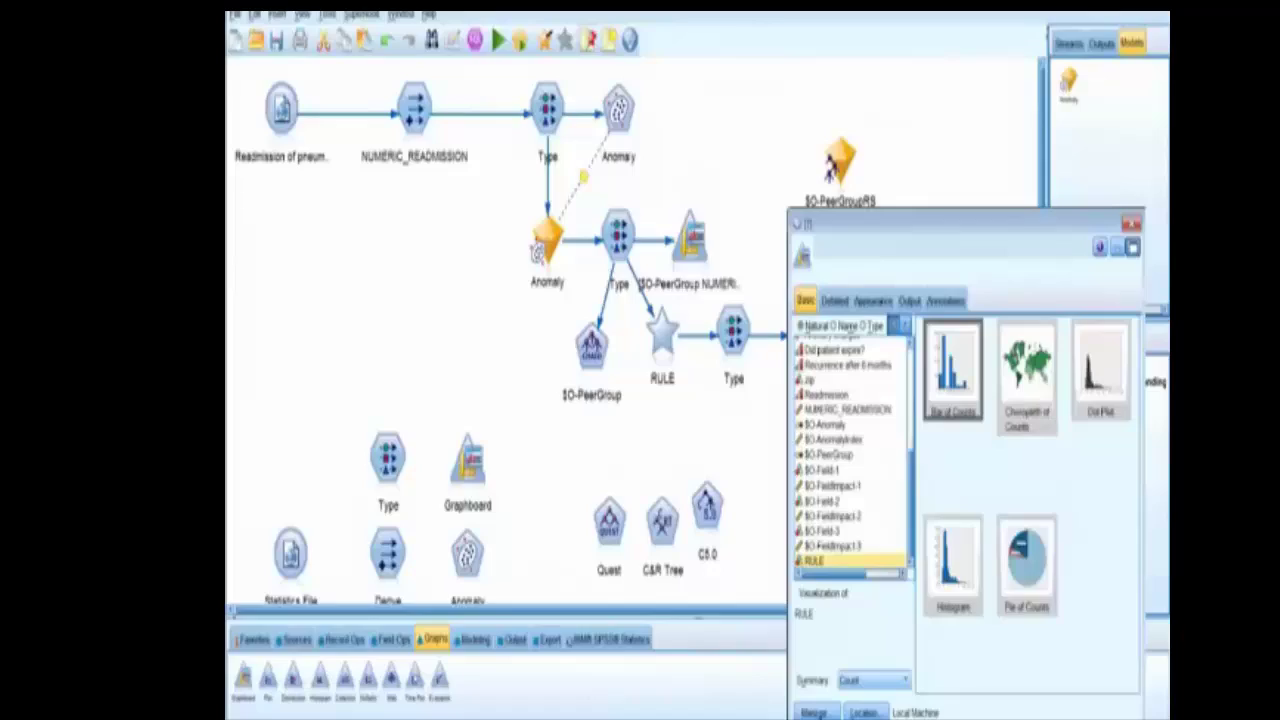
left_click(1133, 247)
Color the RULE bar chart by NUMERIC_READMISSION and run the graph
left_click(280, 76)
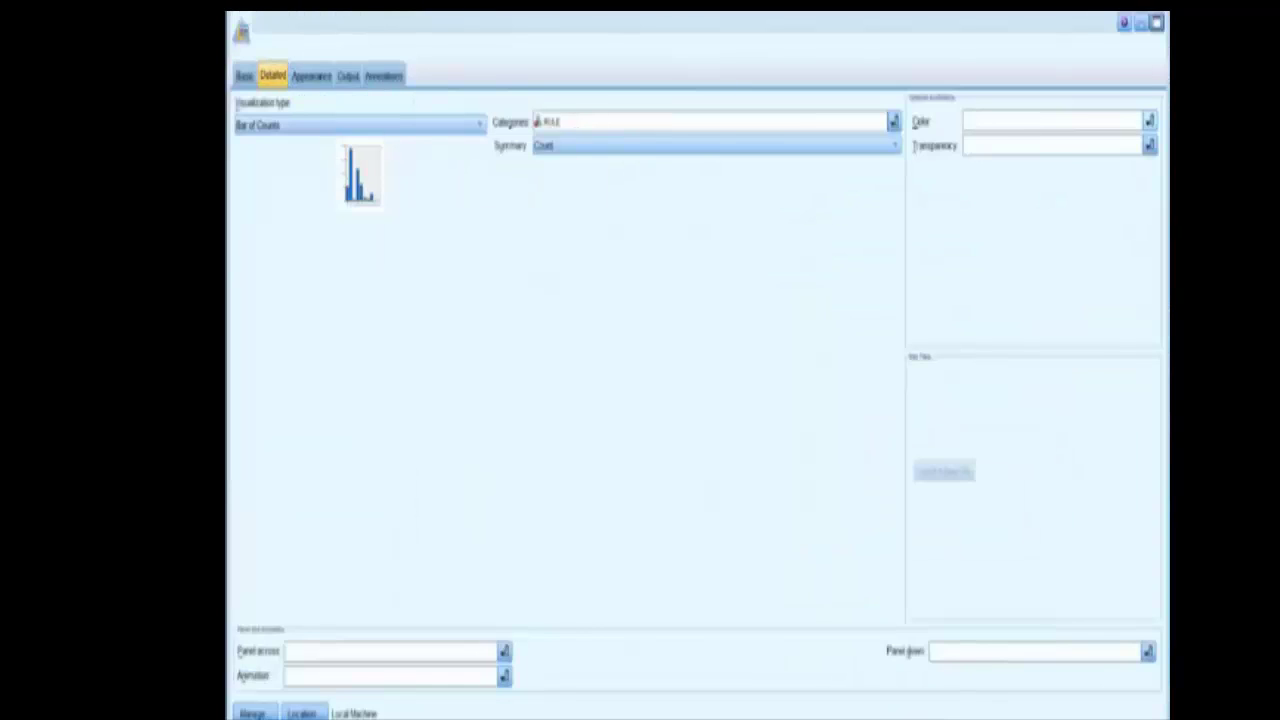
left_click(1149, 121)
scroll(1058, 205, "down", 6)
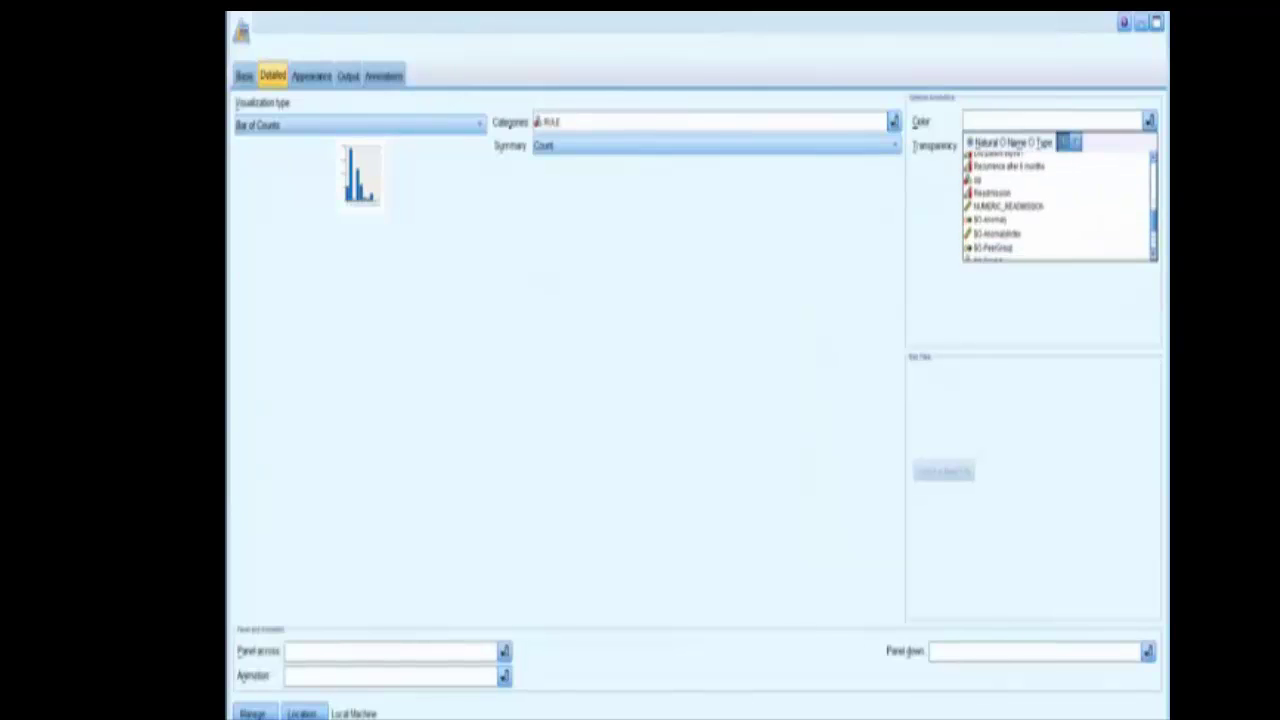
left_click(1008, 206)
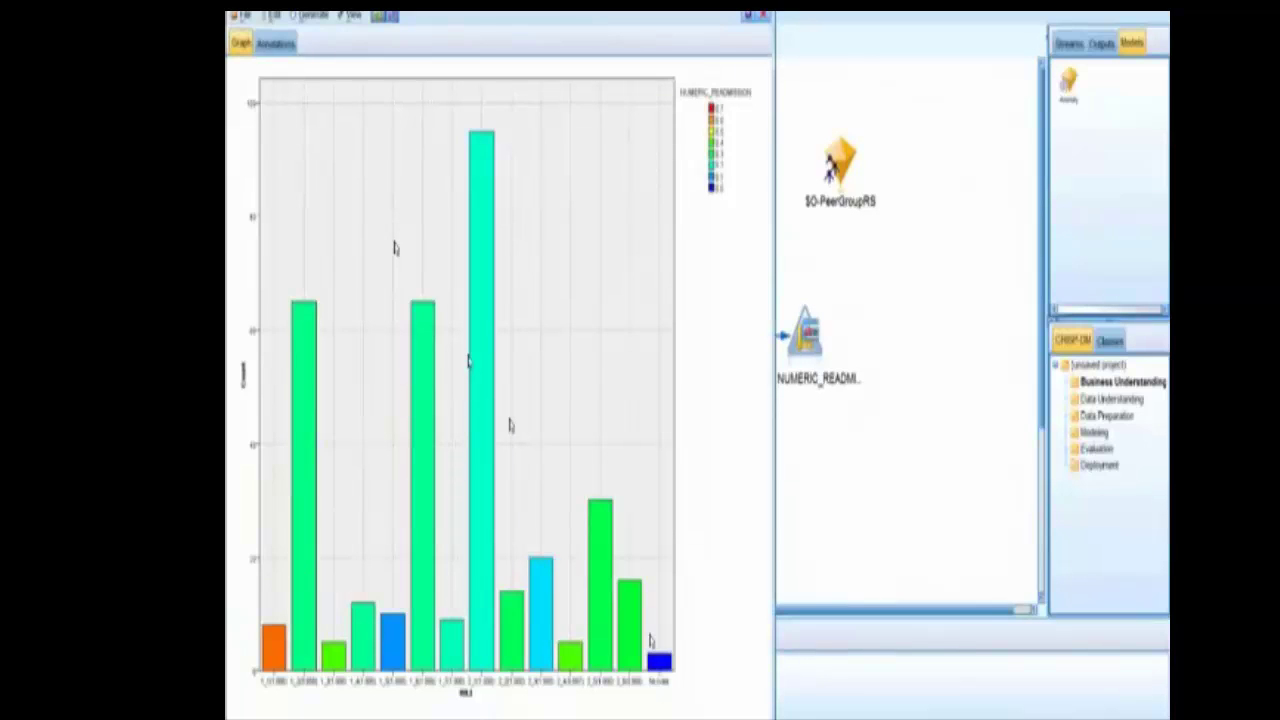
Compare the bars of the RULE chart with the expanded rules for group 1 in the $O-PeerGroupRS rule set
mouse_move(274, 645)
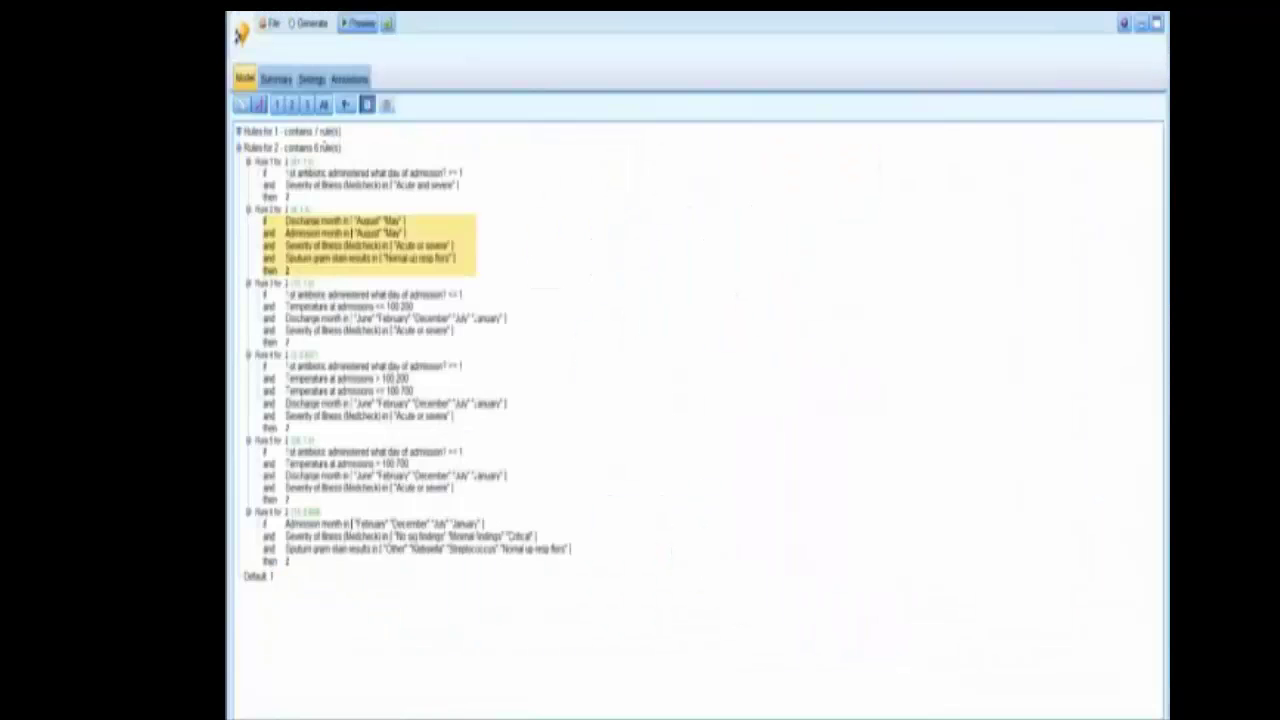
left_click(239, 132)
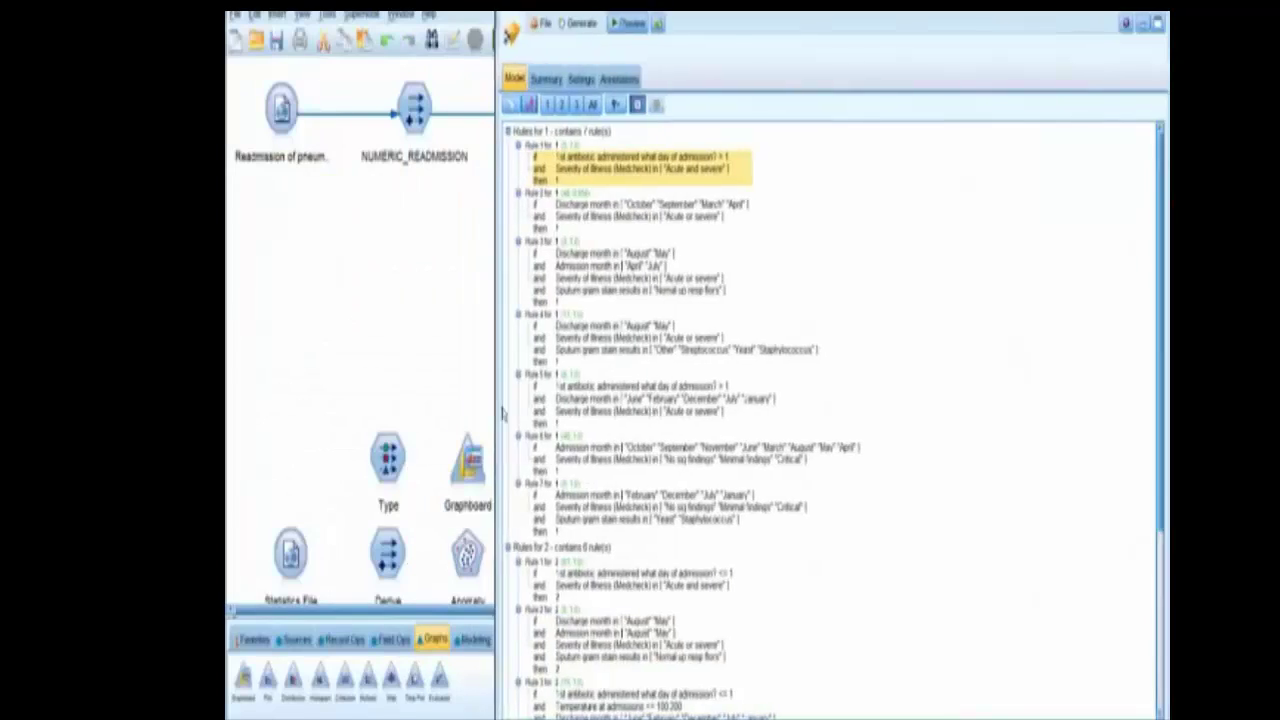
left_click_drag(503, 414, 712, 414)
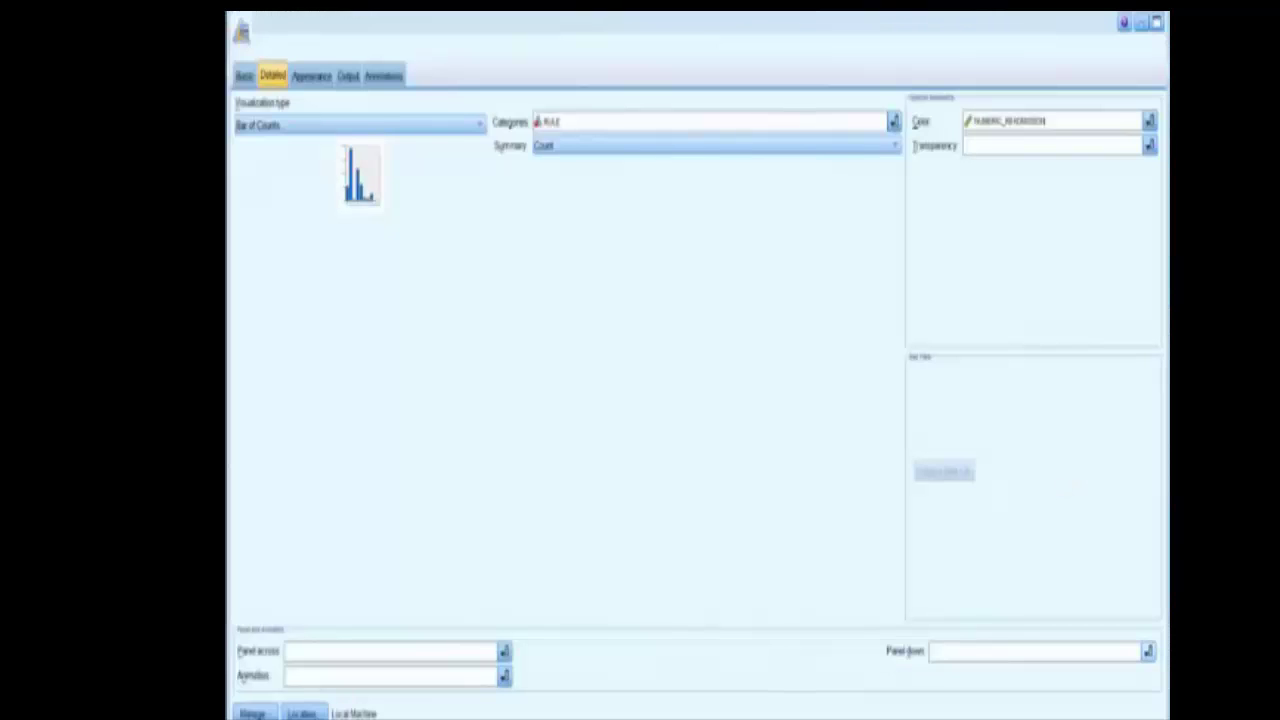
Panel the RULE bar chart down by Severity of Illness (Medcheck), listing the available fields by name
left_click(1148, 652)
scroll(1040, 605, "down", 5)
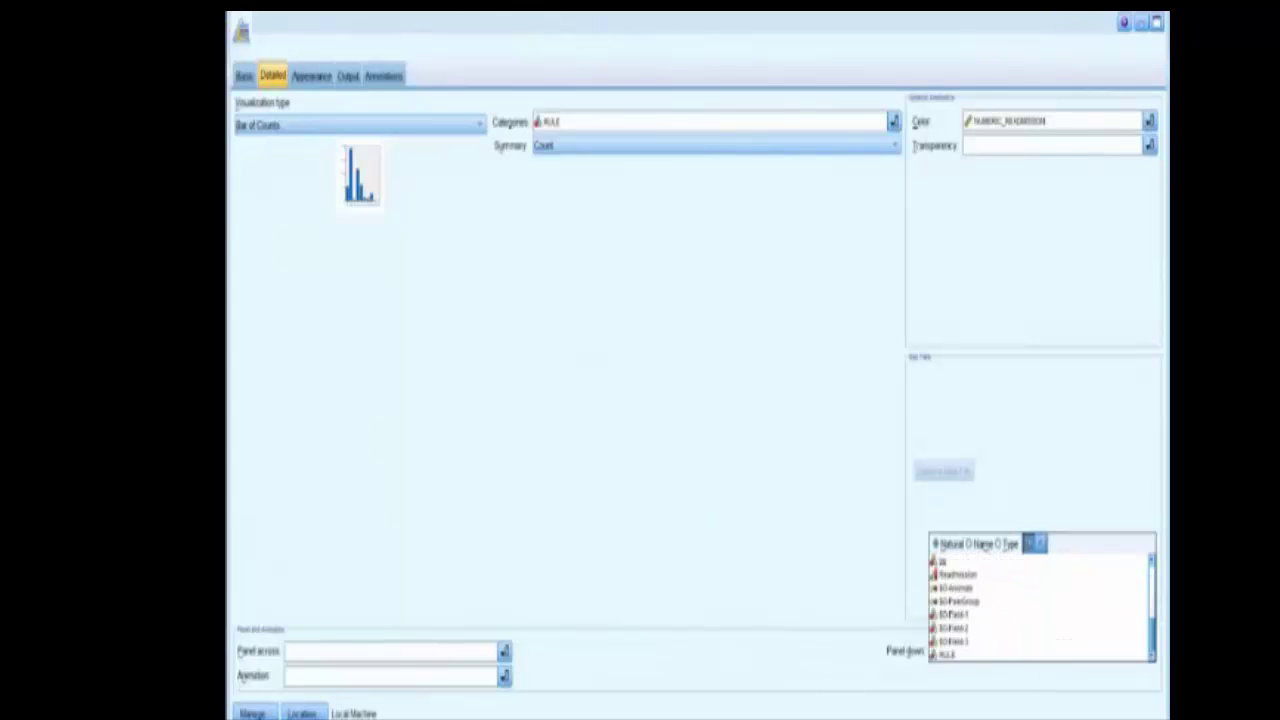
scroll(1040, 605, "up", 3)
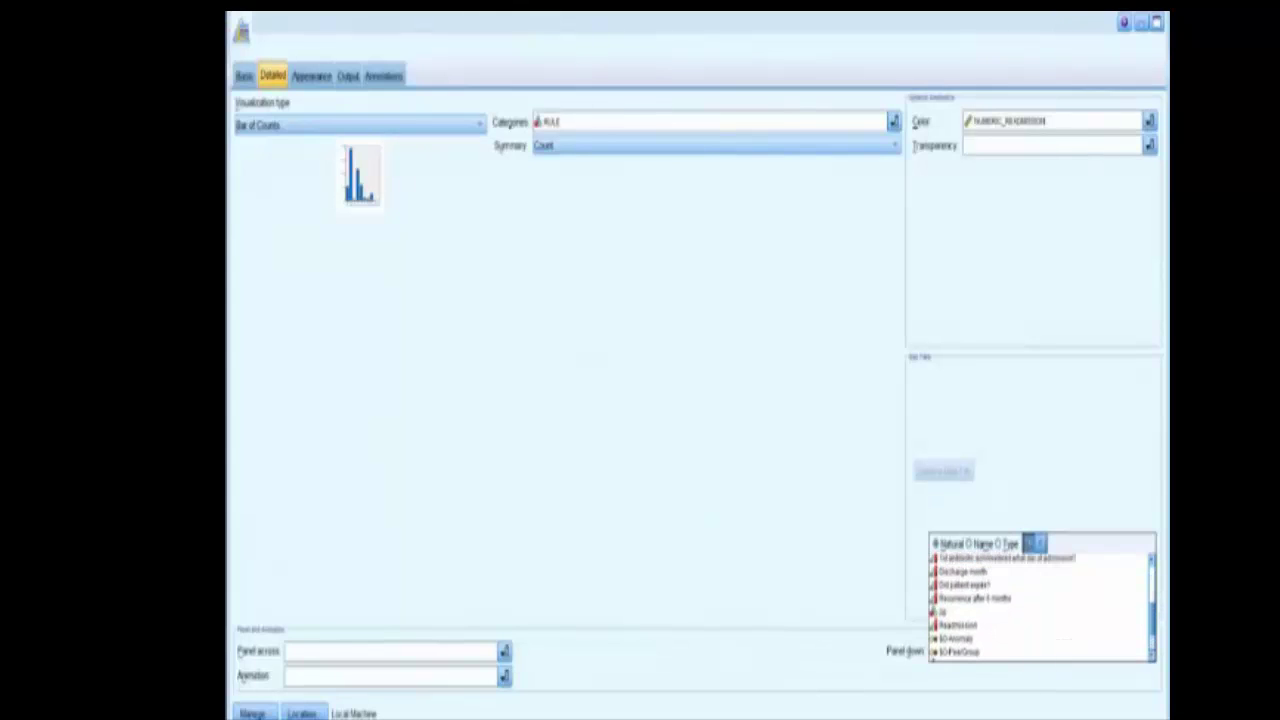
left_click(968, 543)
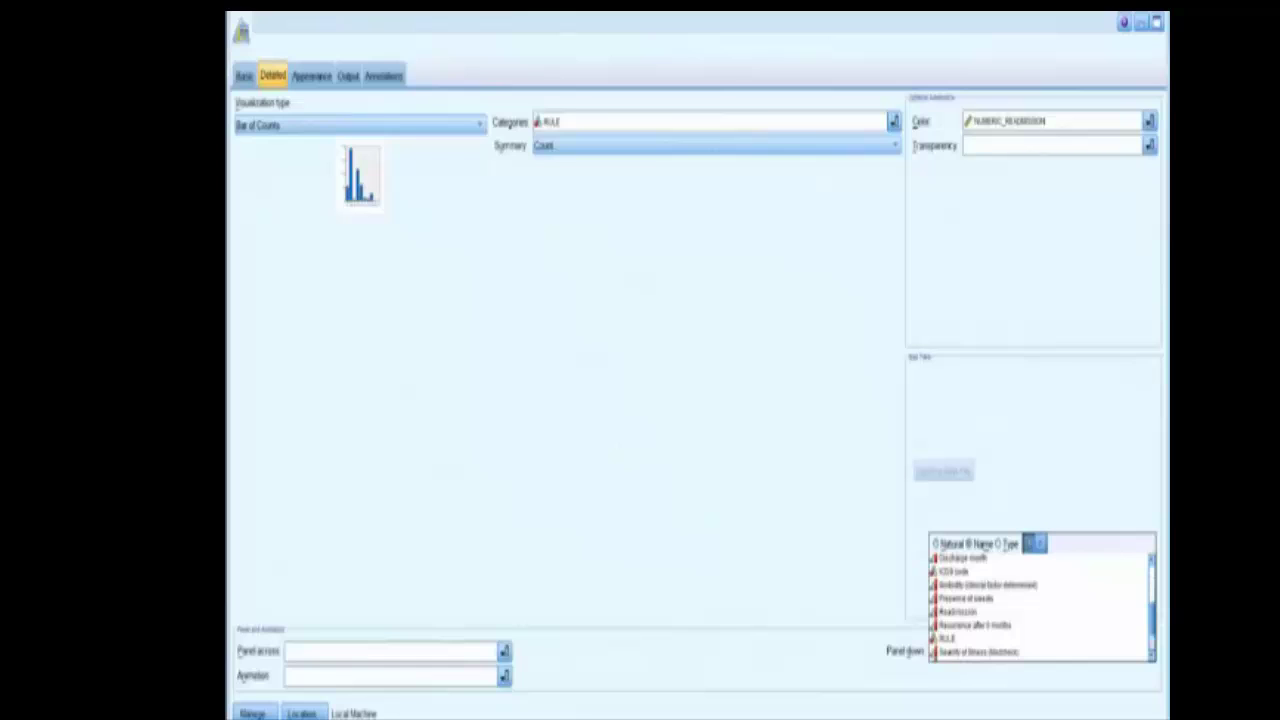
scroll(1040, 605, "down", 1)
left_click(978, 640)
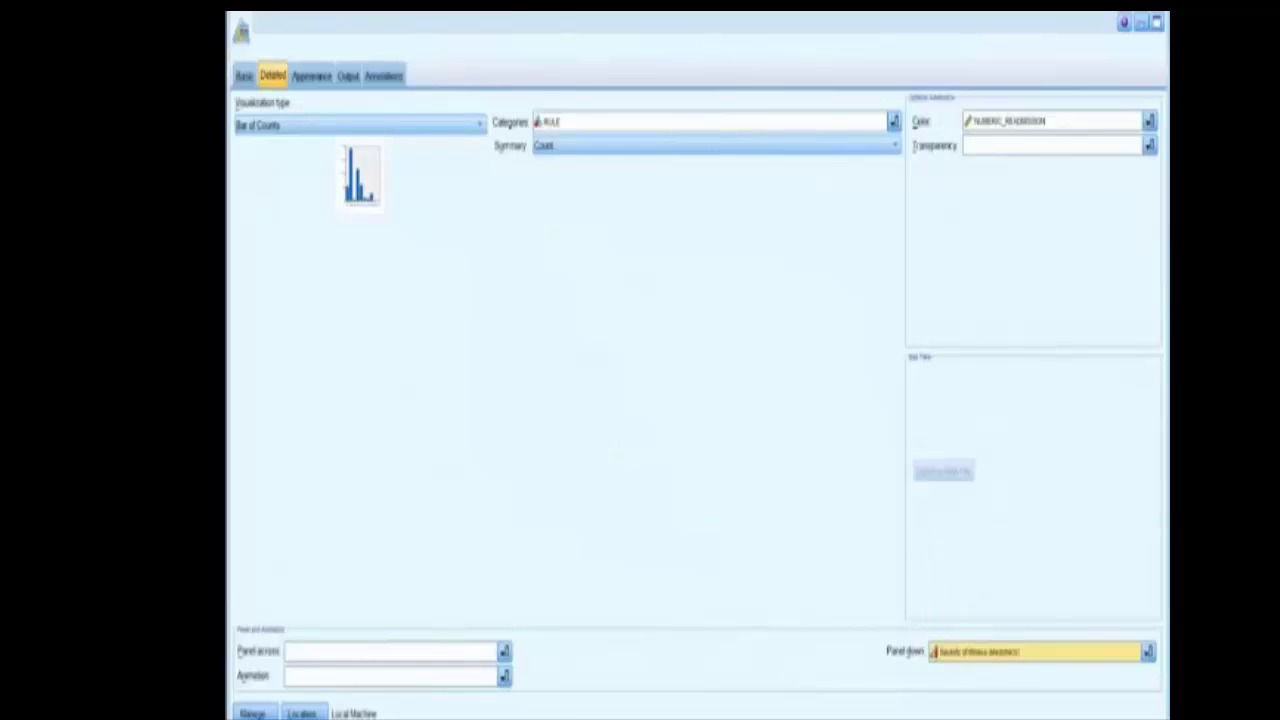
Panel the chart across by 1st antibiotic administered what day of admission?, run it and inspect the bars in the enlarged graph
left_click(504, 651)
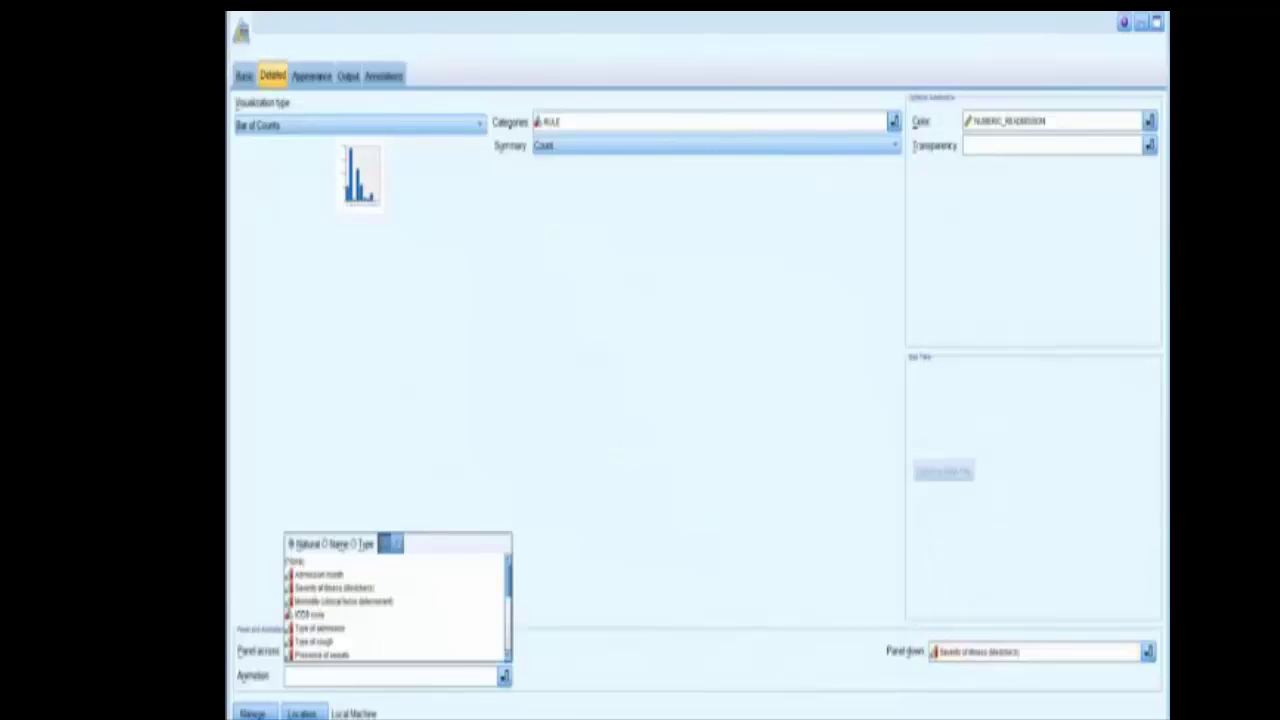
left_click(326, 544)
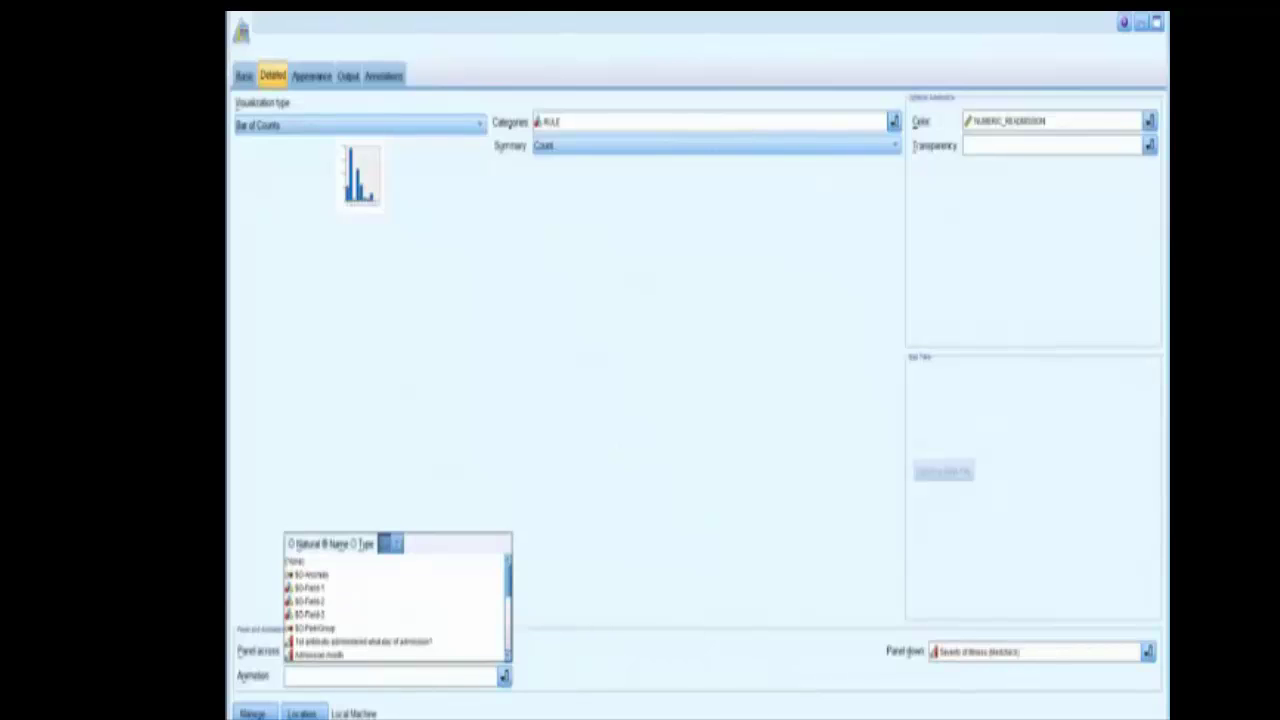
left_click(363, 642)
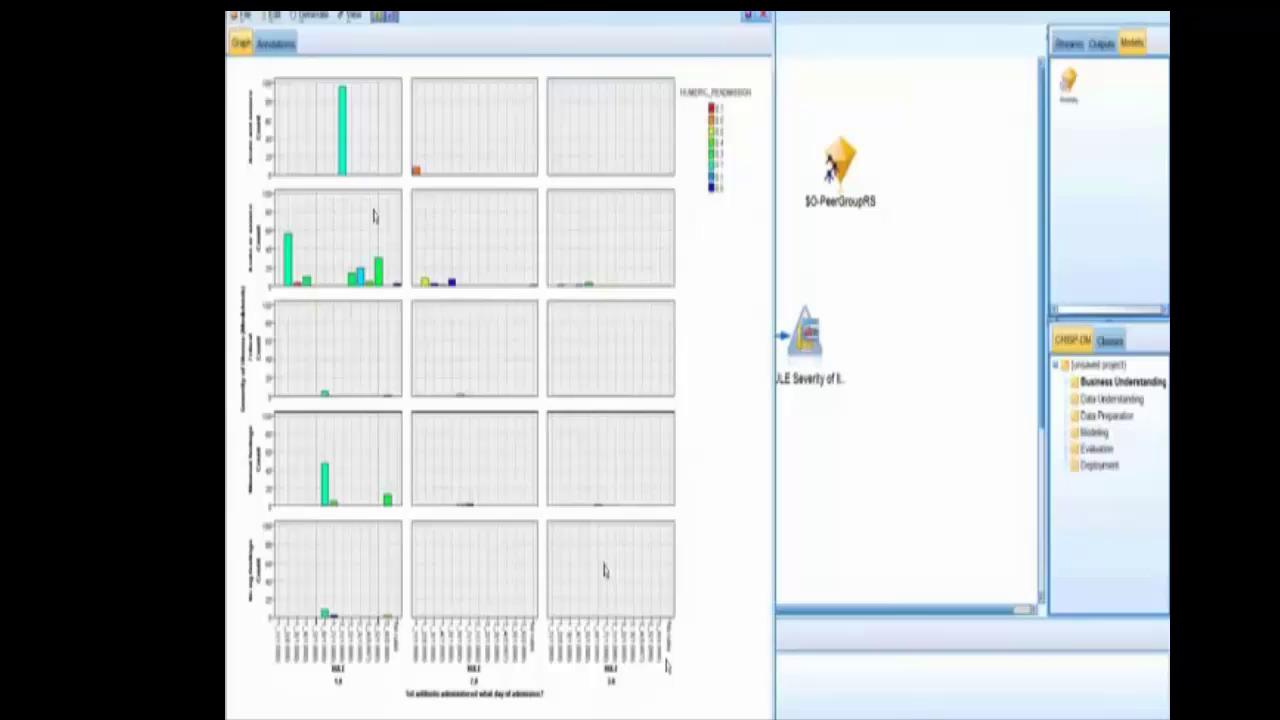
double_click(400, 6)
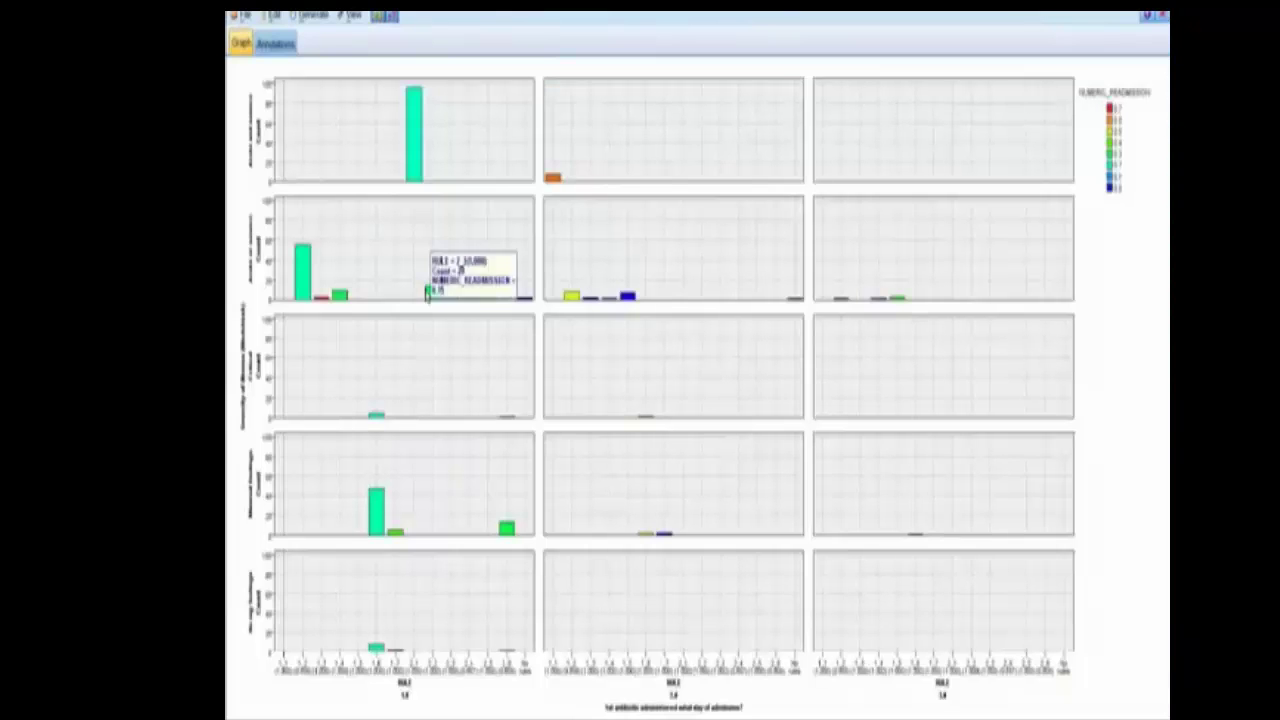